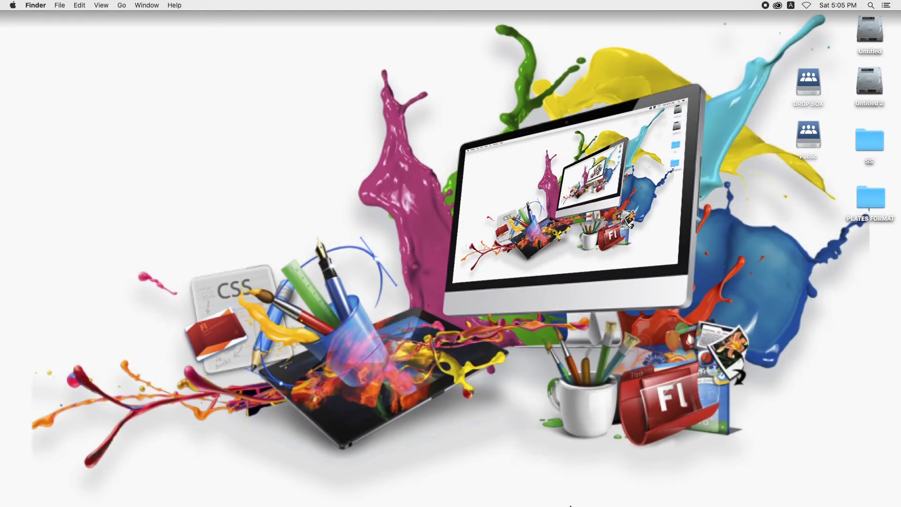
Step: Launch Adobe Illustrator from the Dock to reach its Home screen
left_click(540, 479)
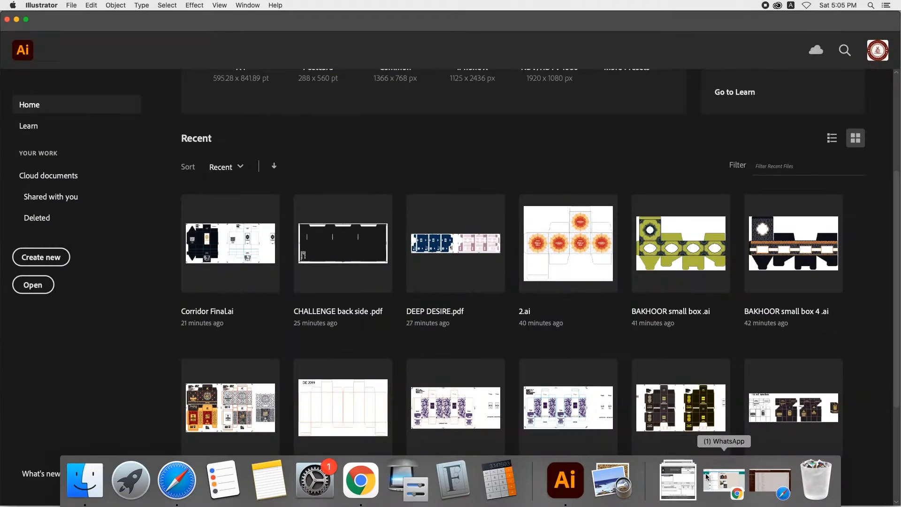
Step: Create a new document with a 50 × 40 cm landscape artboard
left_click(42, 256)
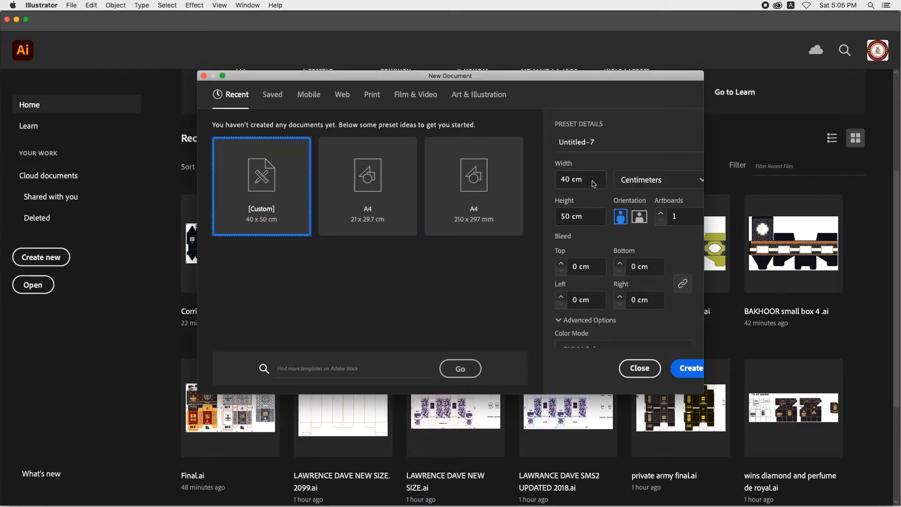
double_click(570, 183)
type("50")
double_click(568, 218)
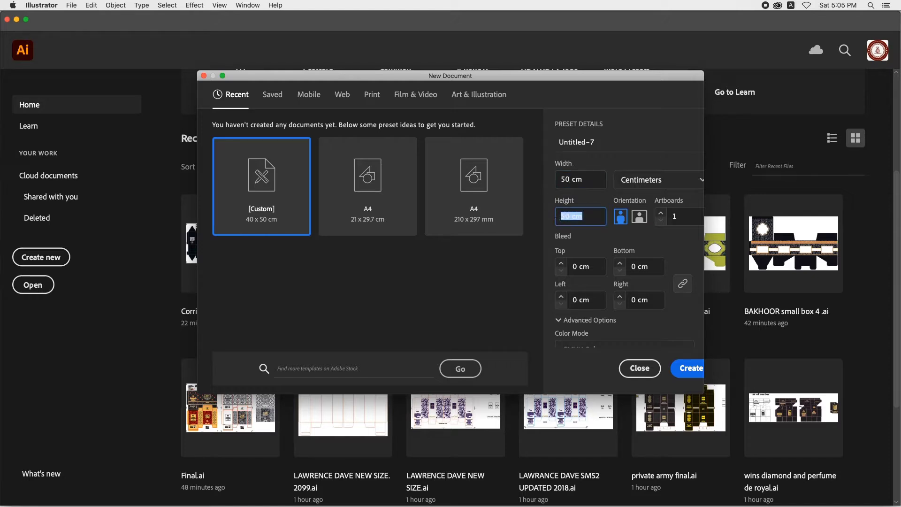
type("40")
left_click(639, 216)
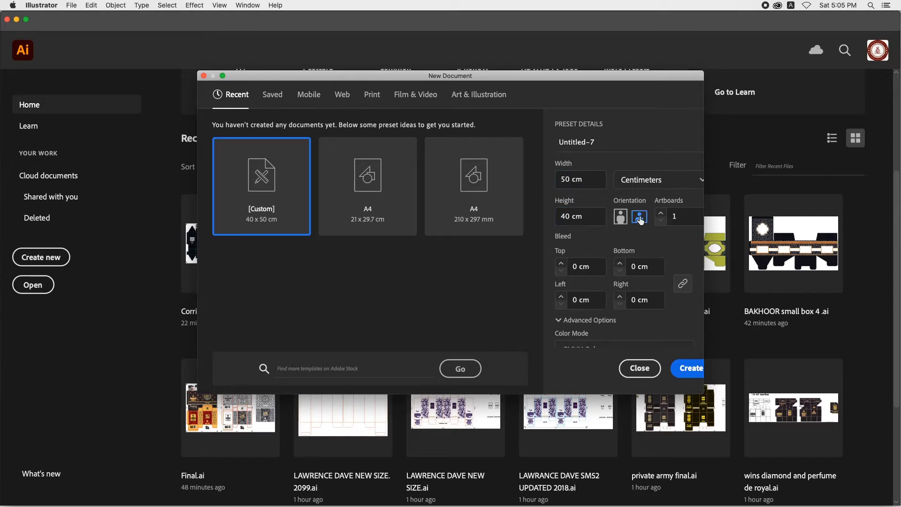
left_click(684, 371)
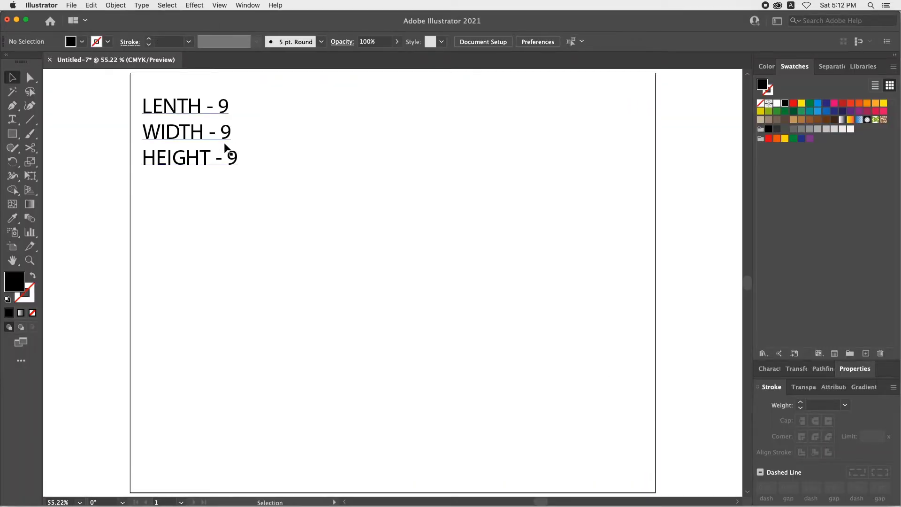
Step: Draw a rectangle and size it to a 9 × 9 cm square in Transform
key("m")
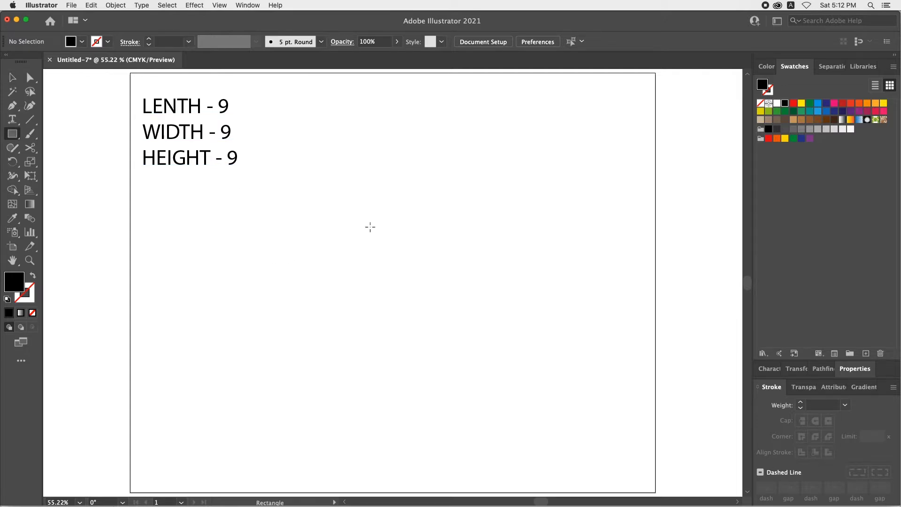
left_click_drag(370, 226, 473, 361)
key("v")
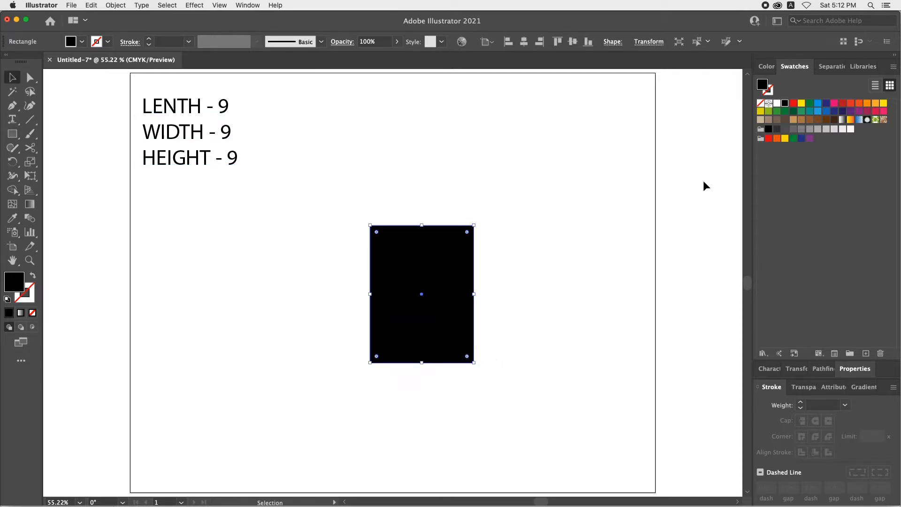
left_click(769, 369)
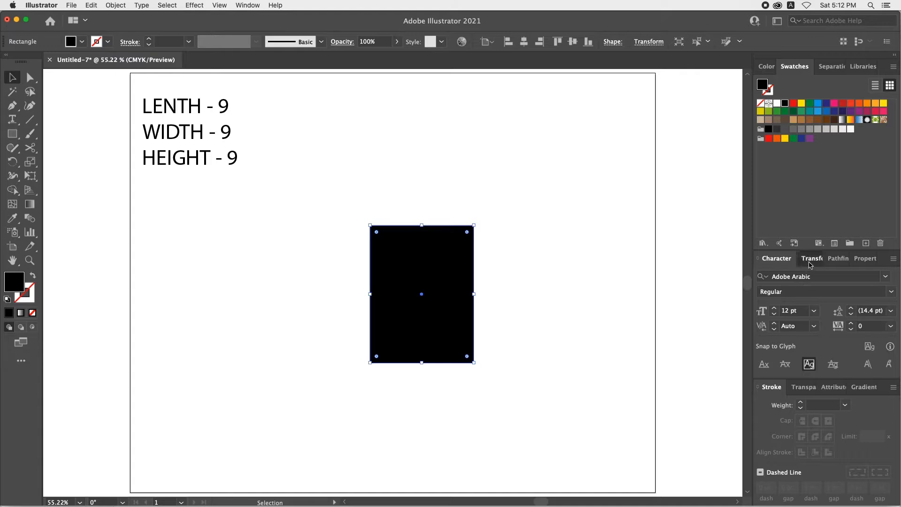
left_click(800, 203)
double_click(856, 223)
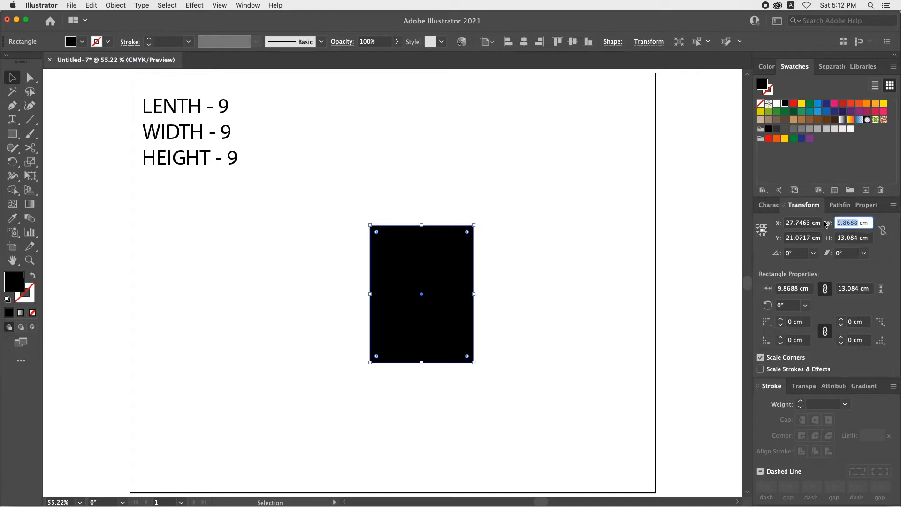
type("9")
double_click(858, 238)
type("9")
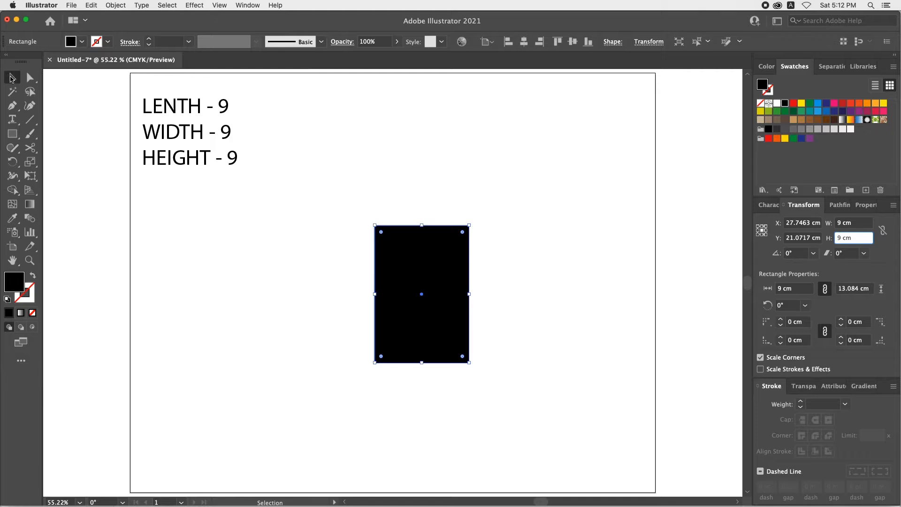
left_click(330, 274)
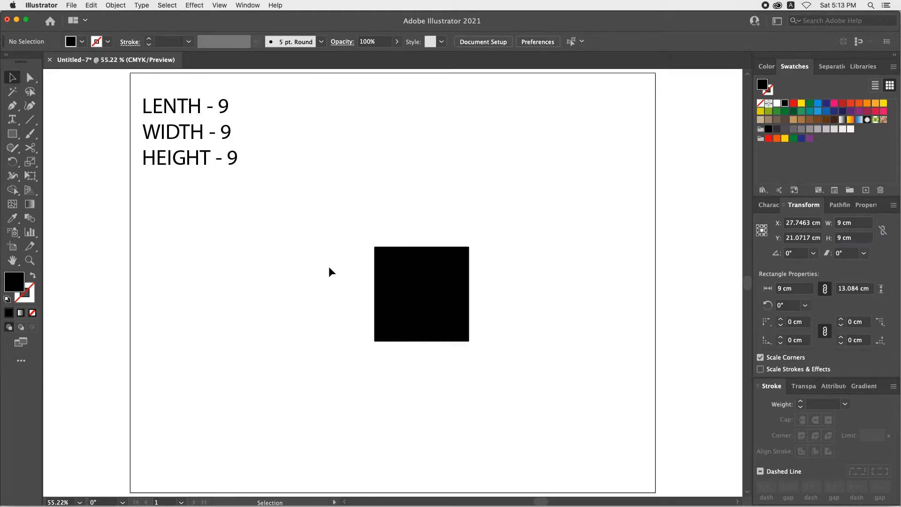
Step: Give the square no fill and a red outline, centred horizontally and vertically on the artboard
left_click(410, 286)
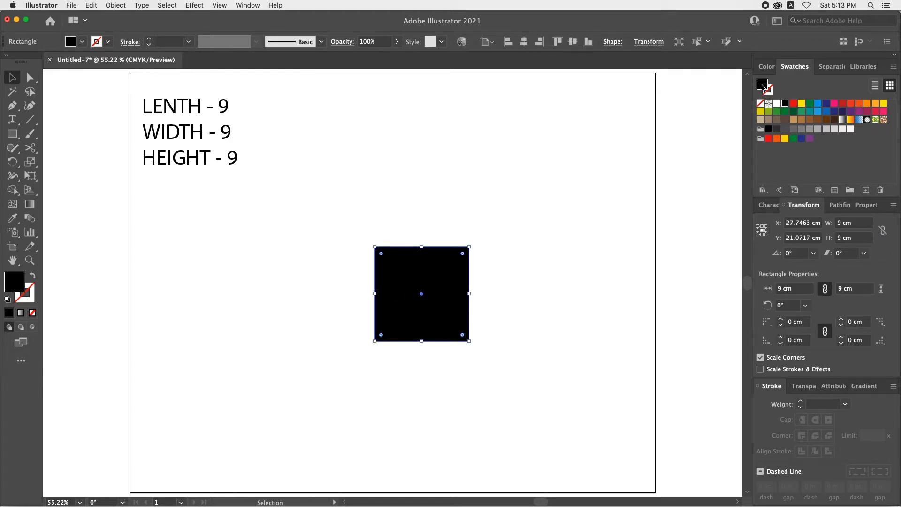
left_click(761, 102)
left_click(768, 95)
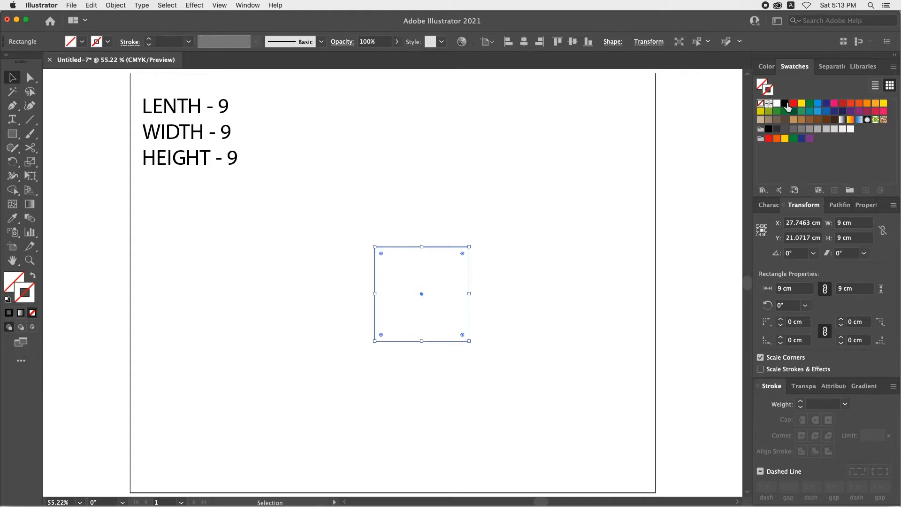
left_click(793, 103)
left_click(524, 42)
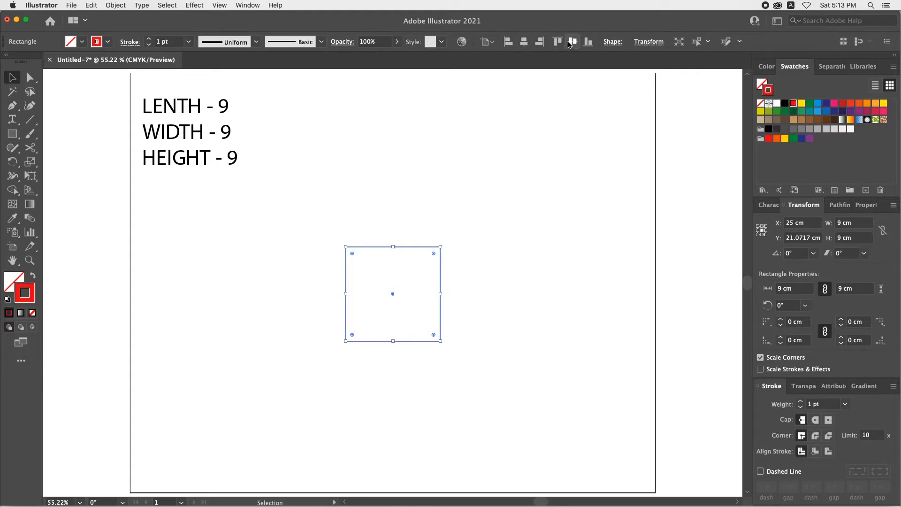
left_click(572, 41)
left_click(549, 219)
Step: Duplicate the 9 cm square leftward to build a row of four squares
key("z")
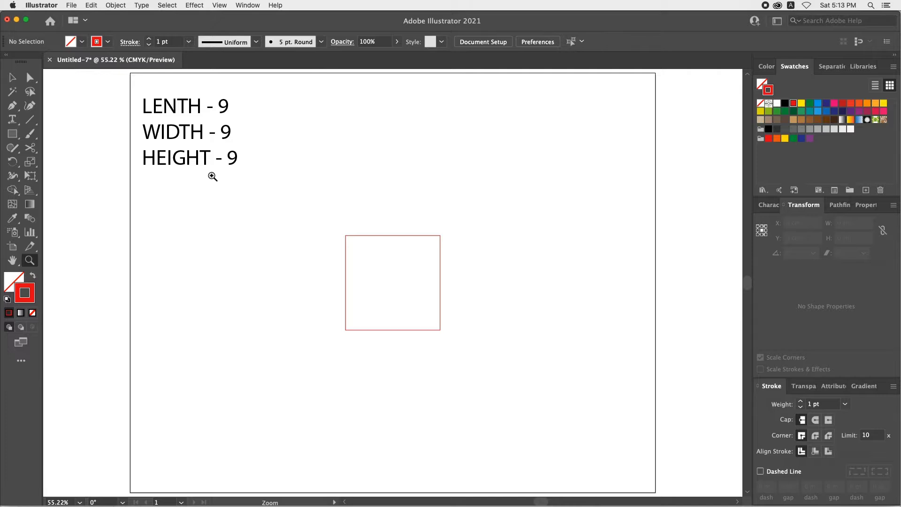
left_click_drag(211, 174, 550, 392)
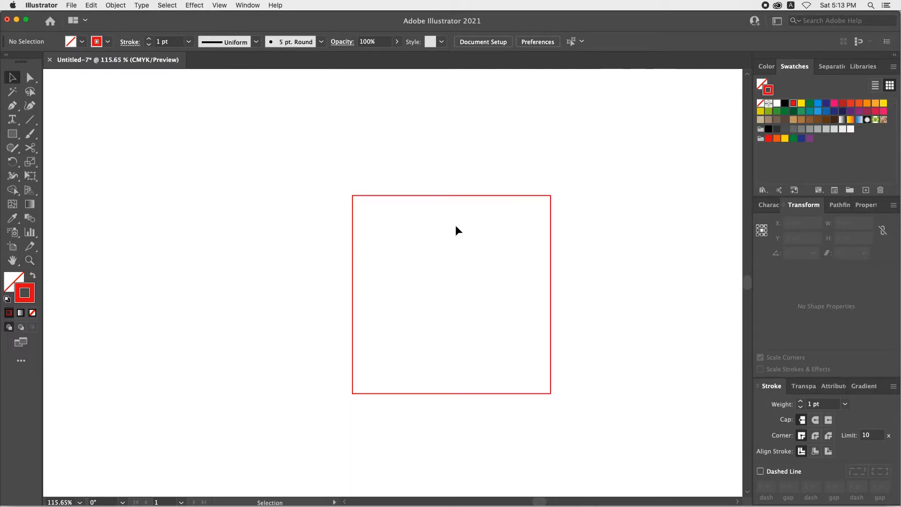
left_click_drag(455, 224, 456, 223)
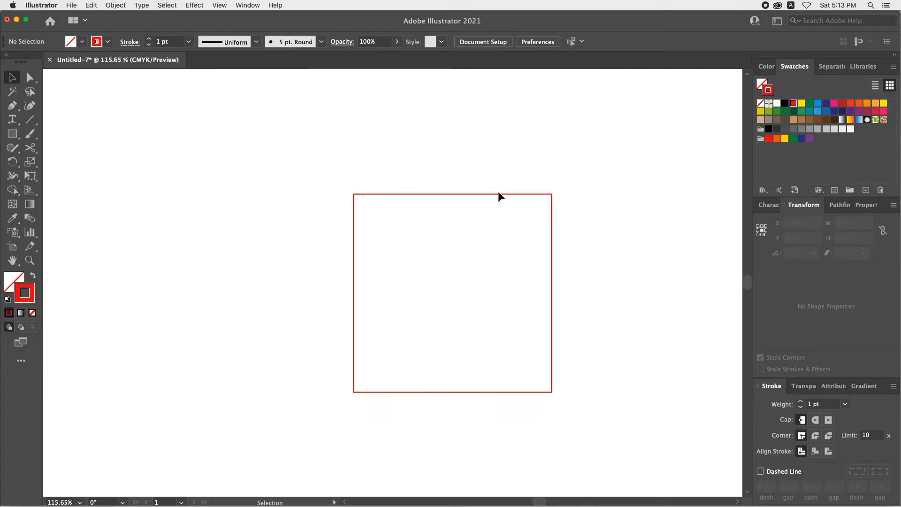
left_click_drag(508, 193, 310, 197)
left_click(338, 179)
key("super+0")
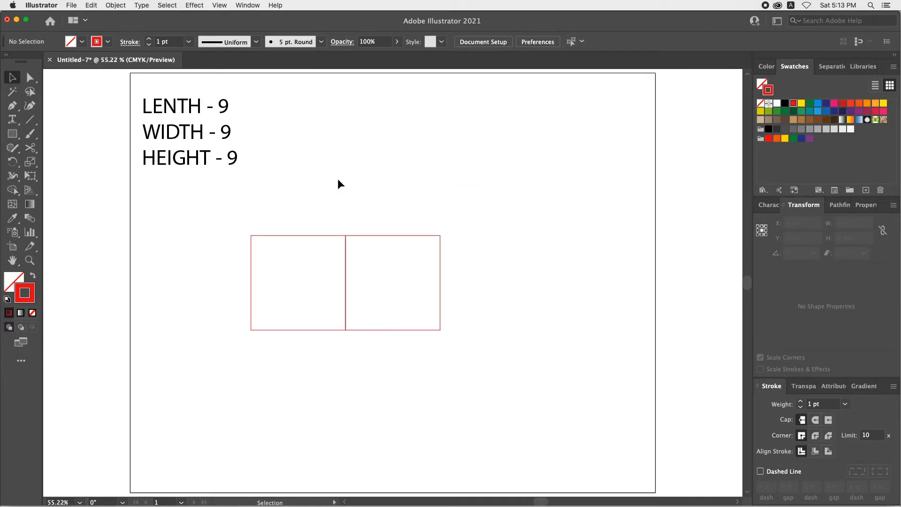
left_click_drag(337, 239, 499, 241)
left_click(444, 220)
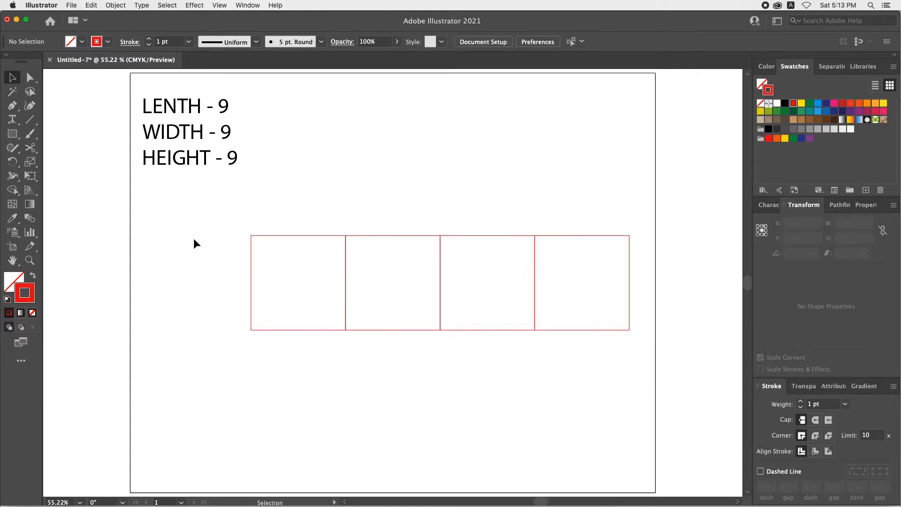
Step: Copy the leftmost square further left as a fifth square at the row's end
key("z")
left_click_drag(202, 232, 376, 348)
key("v")
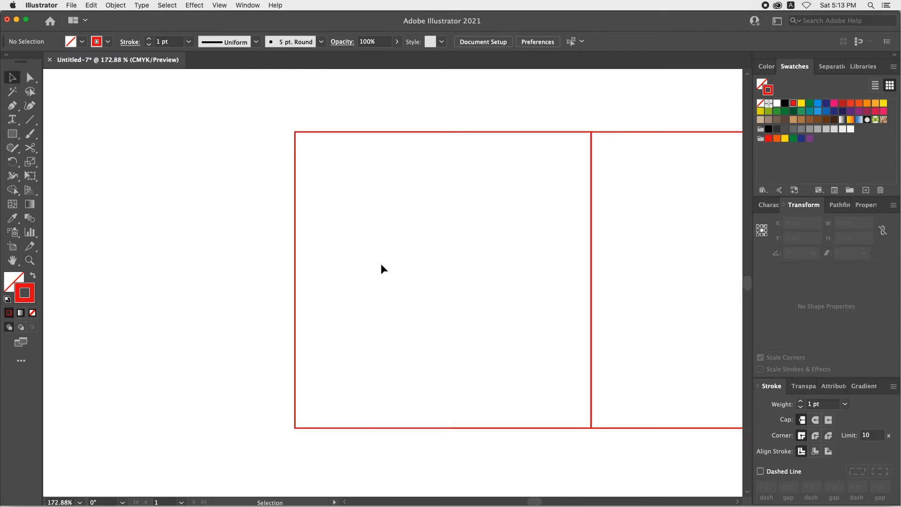
left_click_drag(563, 134, 266, 141)
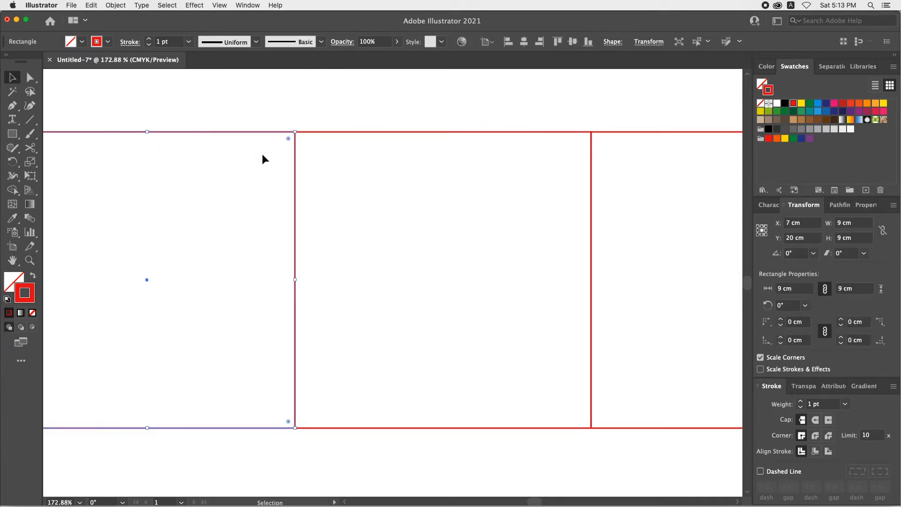
Step: Narrow the end copy to a 1.5 cm wide flap anchored at its right edge, confirming 1 cm nudge distance
left_click(761, 231)
double_click(833, 222)
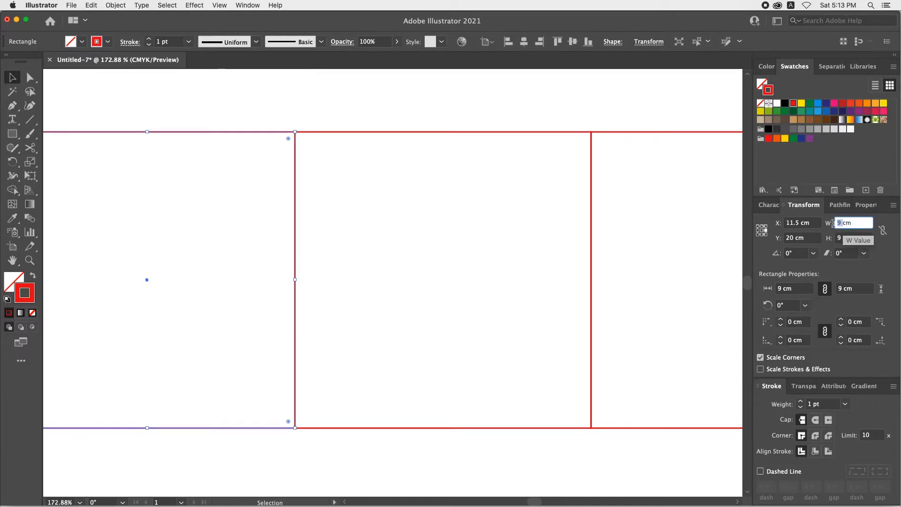
type("1.5")
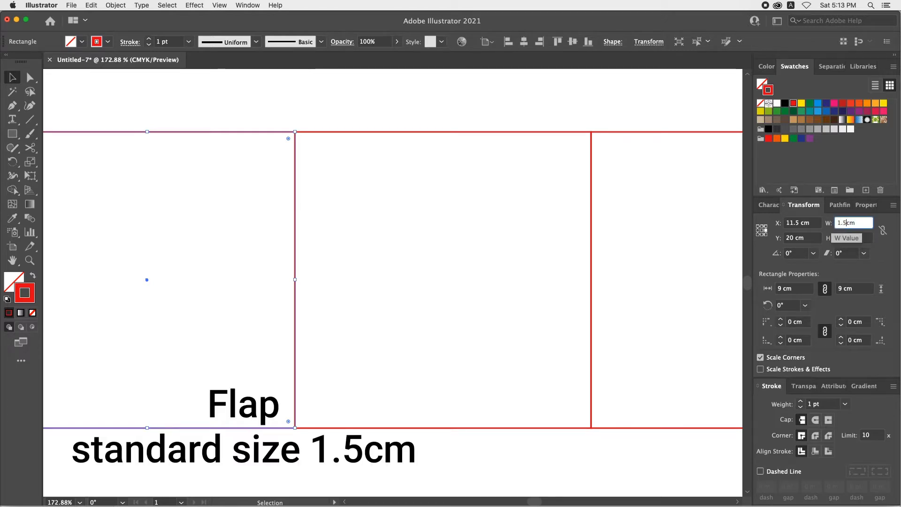
key("Return")
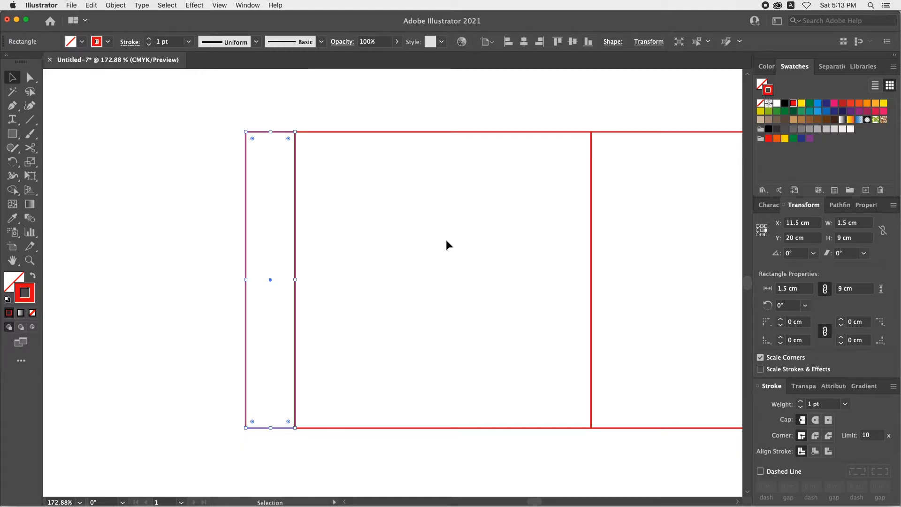
left_click(446, 240)
left_click_drag(446, 241, 428, 244)
left_click(538, 43)
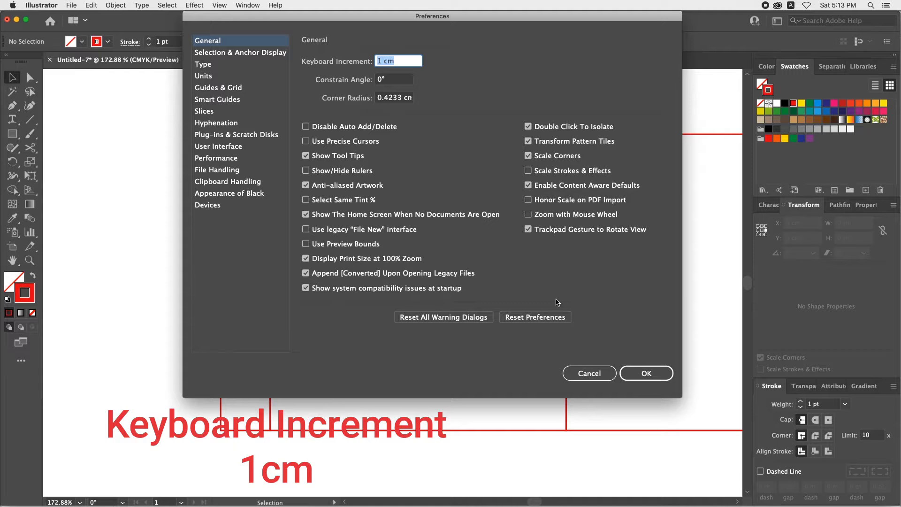
left_click(639, 373)
Step: Nudge the flap's top-left corner down and bottom-left corner up 1 cm to taper it
key("a")
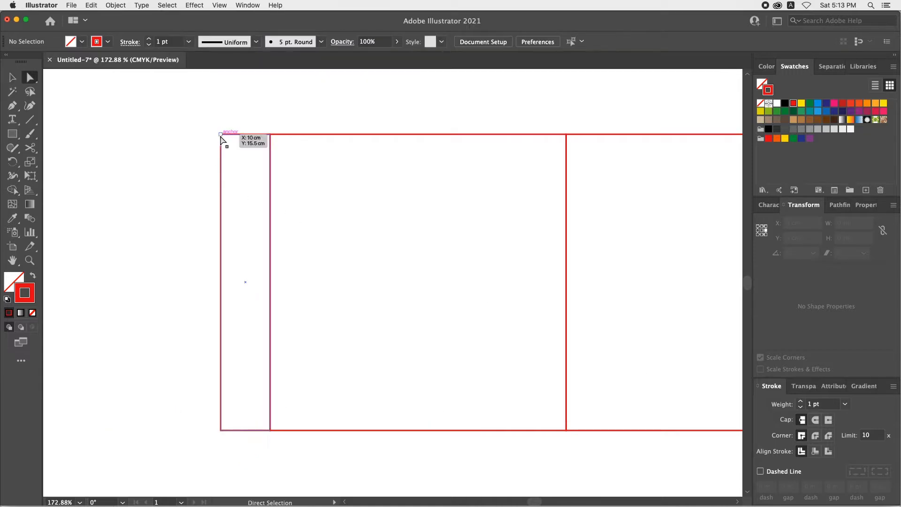
left_click(221, 134)
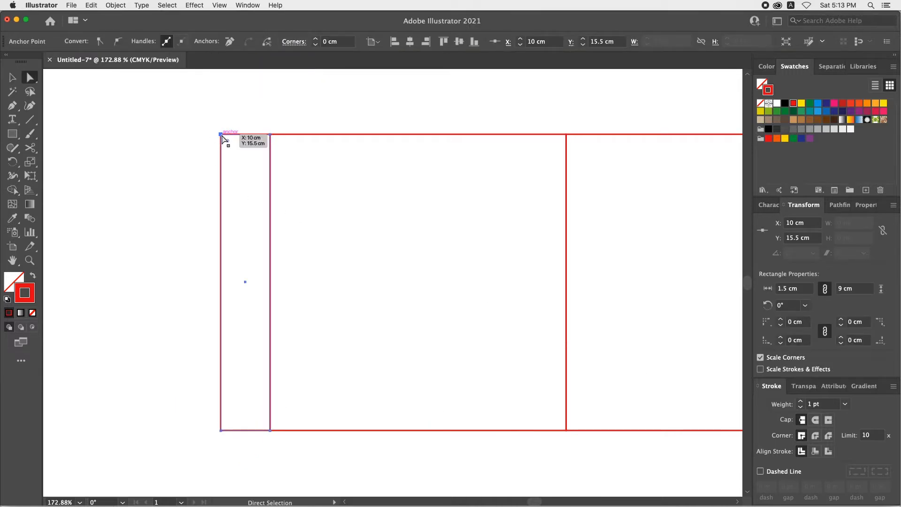
key("Down")
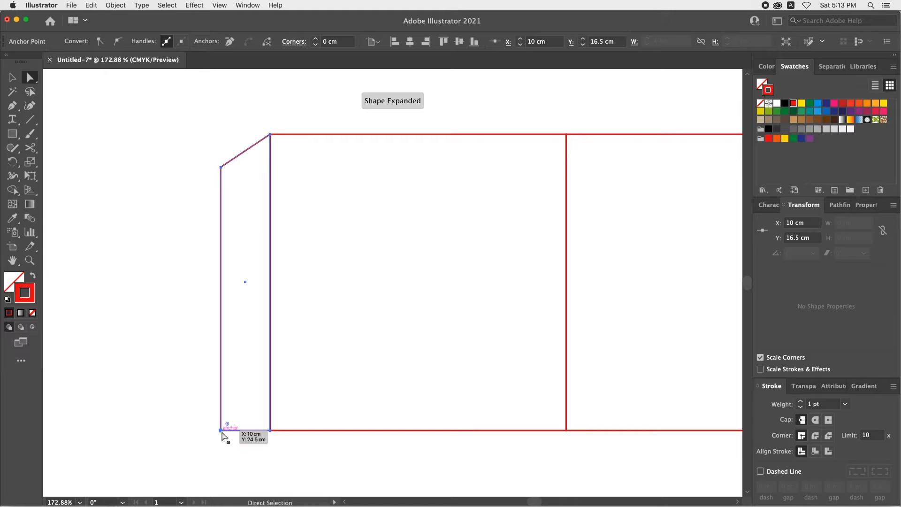
left_click(221, 430)
key("Up")
left_click(339, 359)
key("v")
key("ctrl+0")
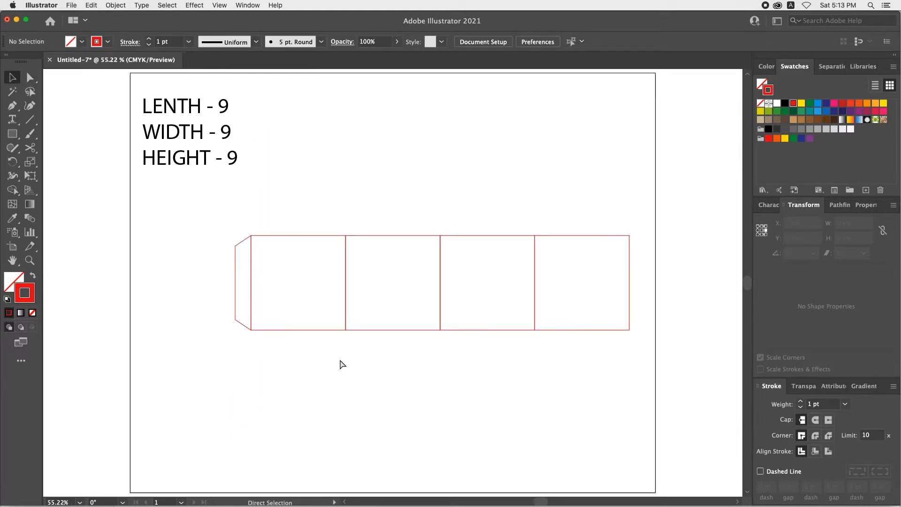
scroll(354, 305, "left", 2)
Step: Shift the whole box outline left and down, then zoom in on the strip
left_click_drag(224, 211, 678, 345)
left_click_drag(553, 235, 511, 251)
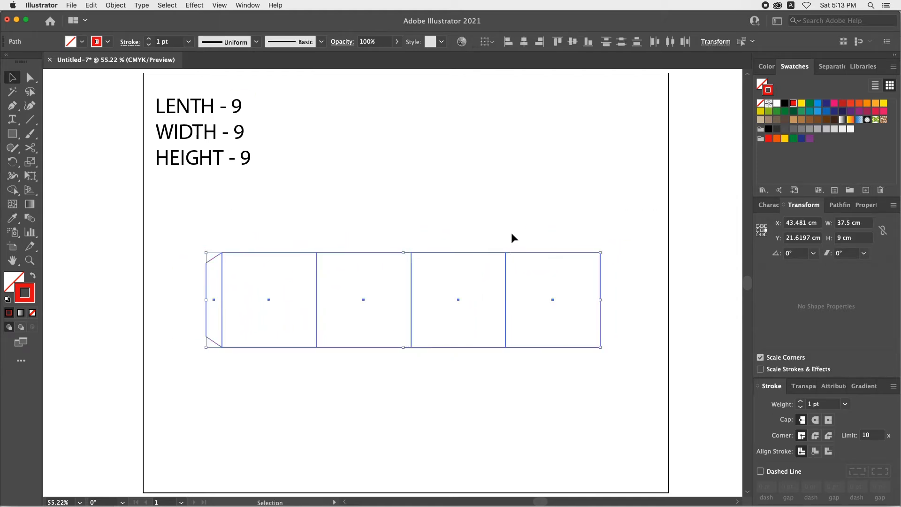
left_click(431, 214)
key("z")
left_click_drag(352, 151, 586, 366)
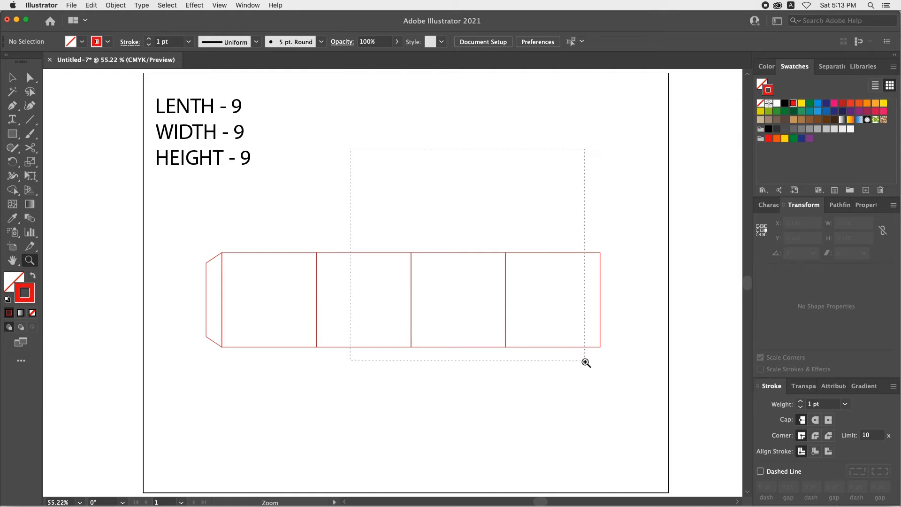
key("v")
Step: Duplicate the middle square straight up as the lid, then copy the lid upward again
left_click_drag(442, 468, 441, 281)
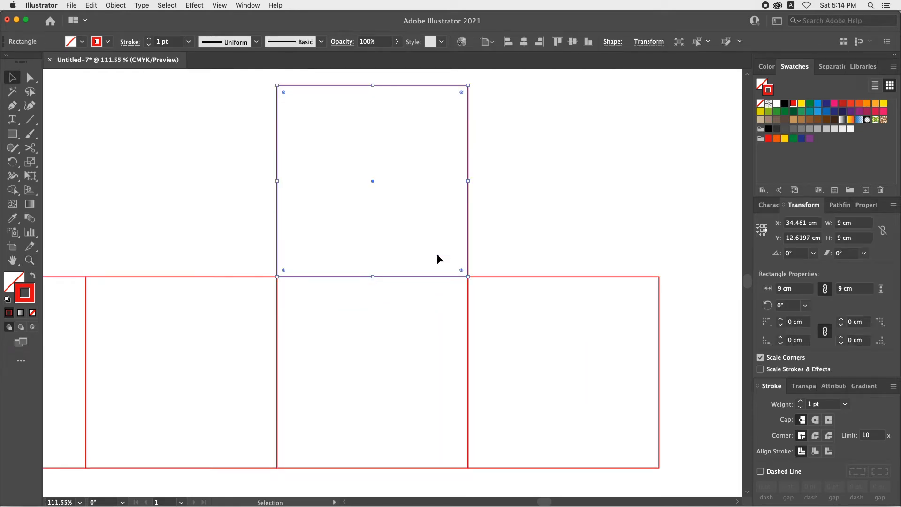
left_click_drag(418, 201, 431, 229)
left_click(429, 229)
scroll(438, 250, "up", 3)
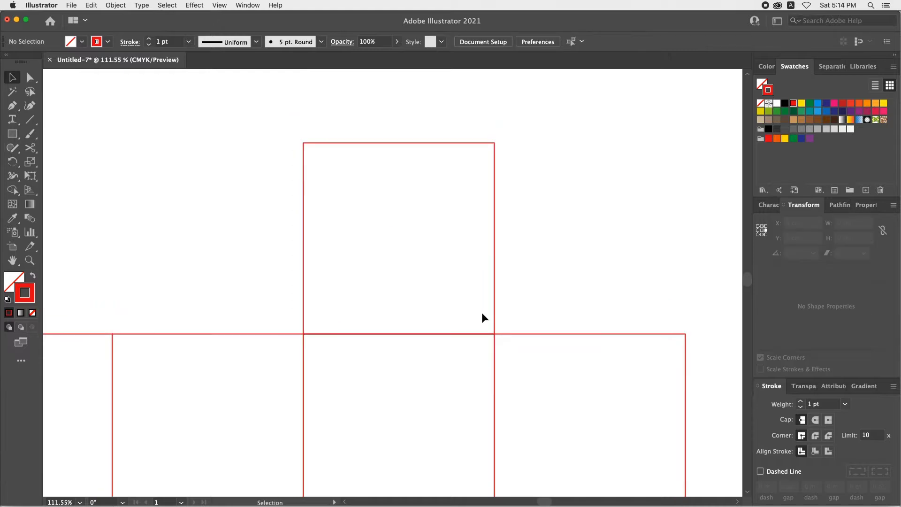
left_click_drag(269, 271, 319, 285)
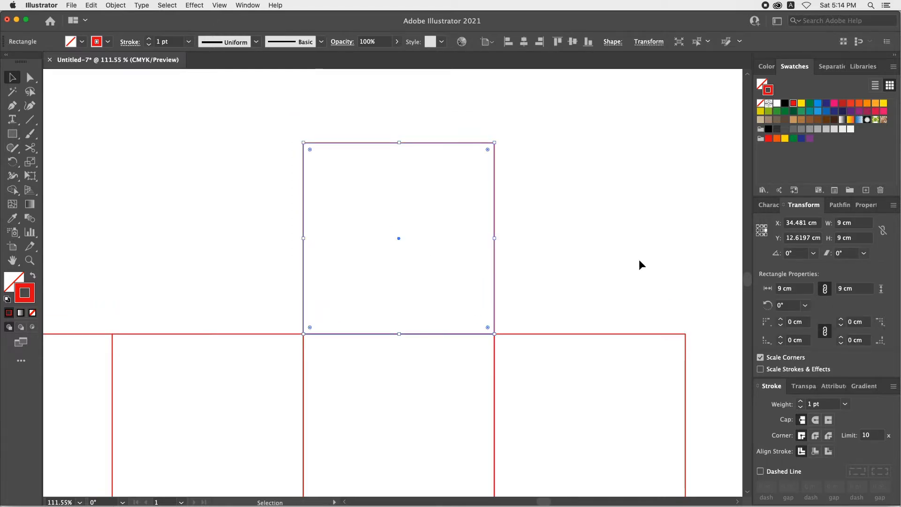
left_click_drag(258, 314, 255, 350)
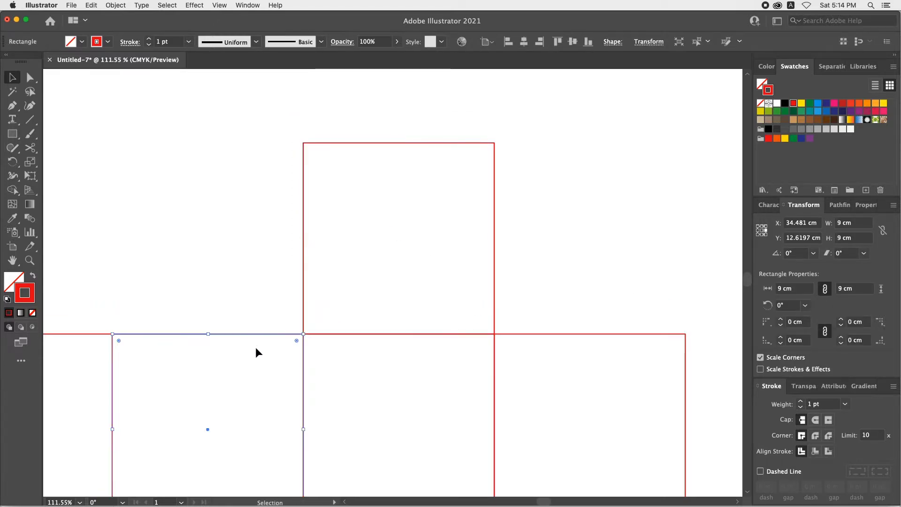
left_click(262, 347)
left_click(303, 319)
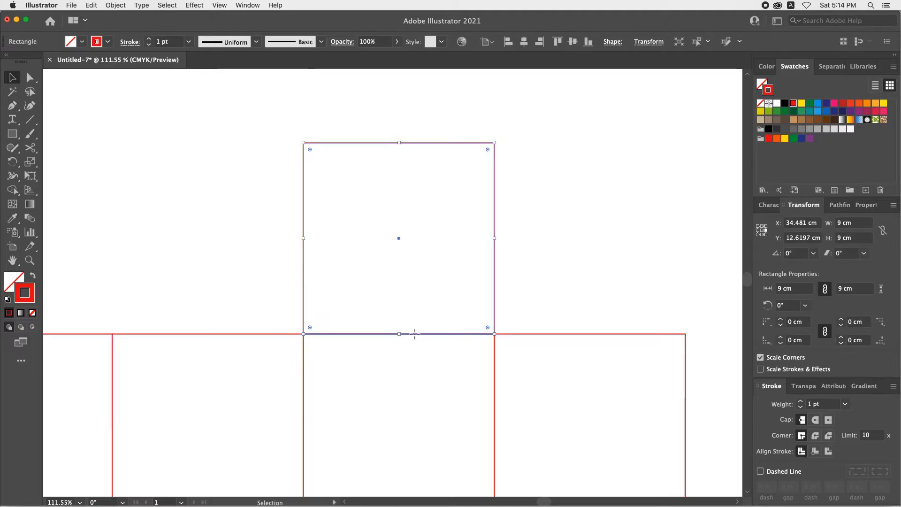
mouse_move(414, 333)
left_mouse_down()
mouse_move(420, 147)
mouse_move(431, 253)
left_mouse_up()
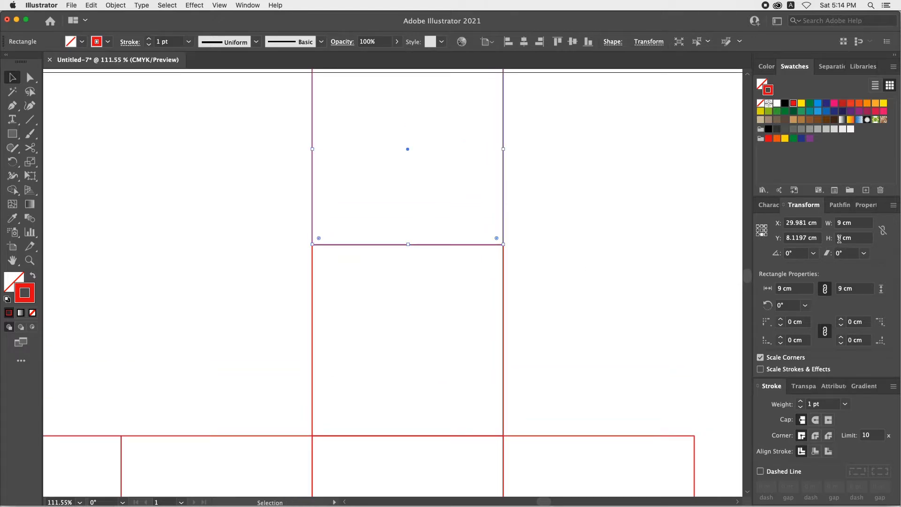
Step: Reduce the top copy to 9 × 1.5 cm and round its top corners into a tuck flap
left_click(837, 238)
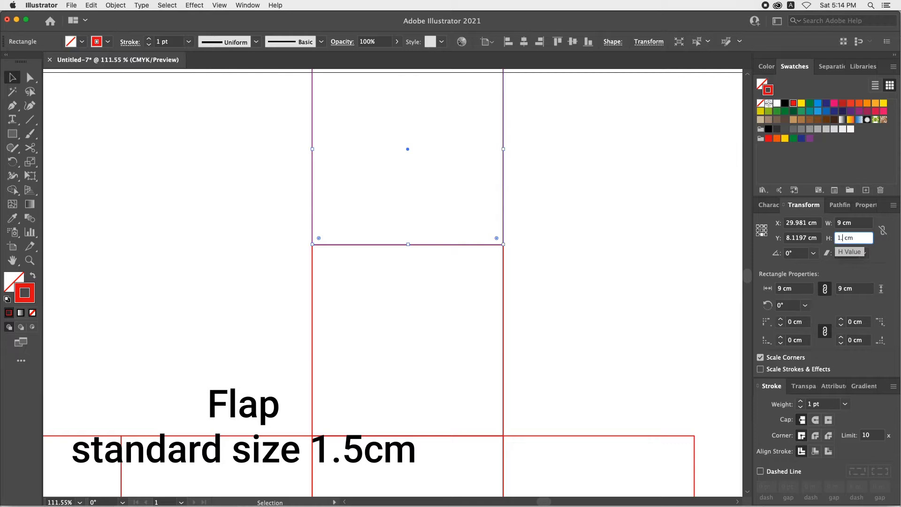
left_click(621, 250)
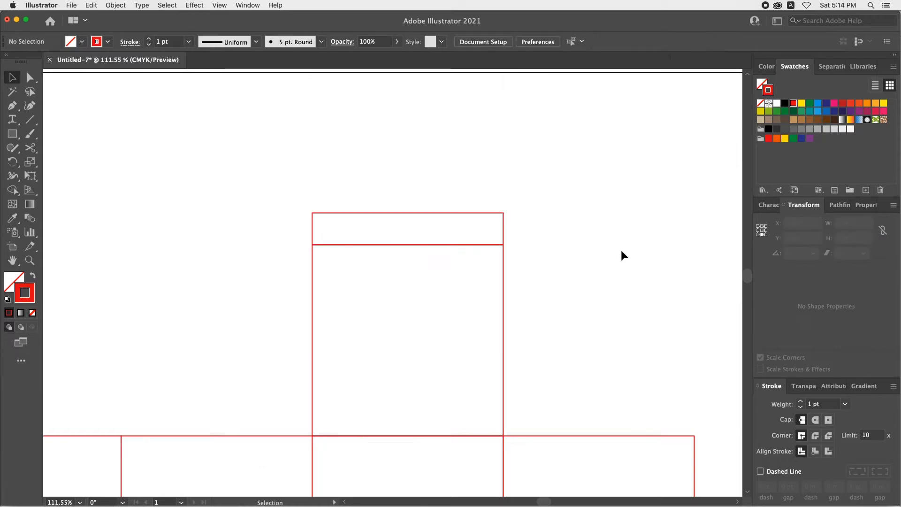
left_click(29, 78)
mouse_move(299, 205)
left_mouse_down()
mouse_move(506, 234)
mouse_move(460, 228)
left_mouse_up()
key("v")
left_click(524, 249)
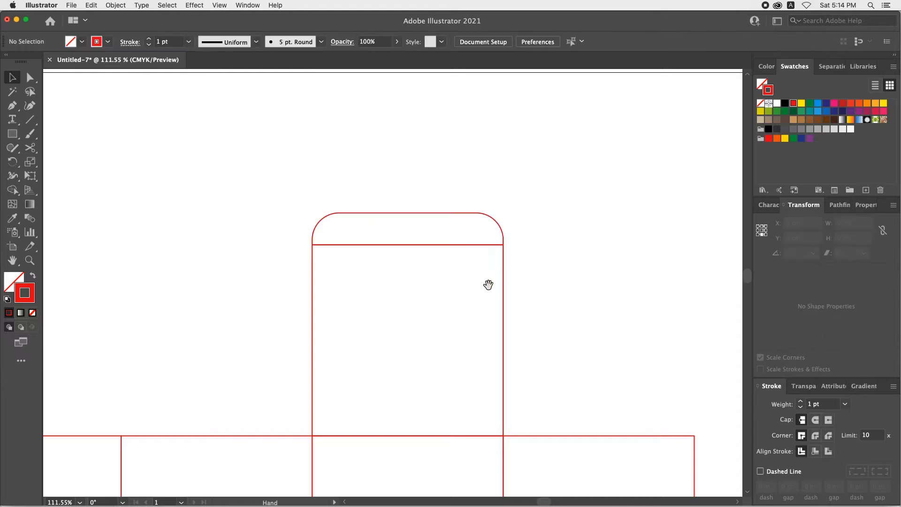
mouse_move(488, 286)
left_mouse_down()
mouse_move(553, 227)
mouse_move(379, 229)
mouse_move(412, 225)
left_mouse_up()
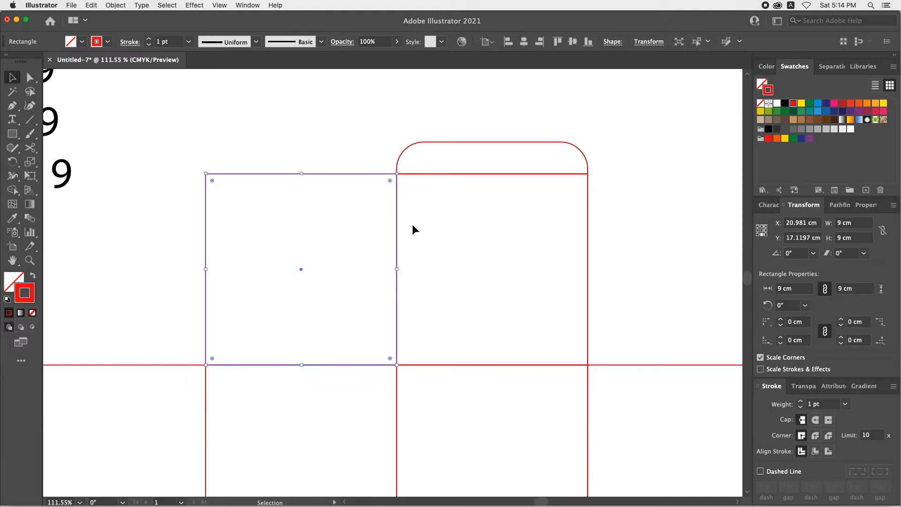
Step: Halve the side square to 4.5 cm high, raise its top slightly, and add anchors on both edges
left_click(859, 238)
type("/2")
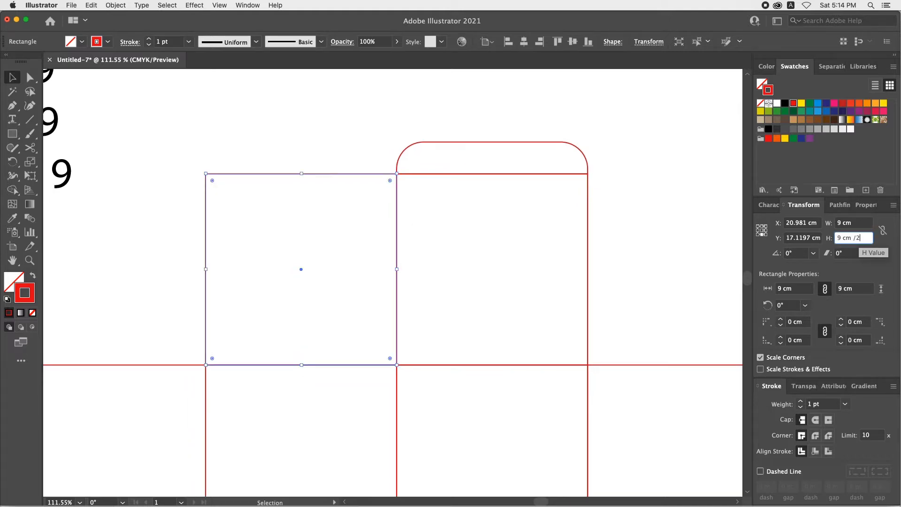
key("Return")
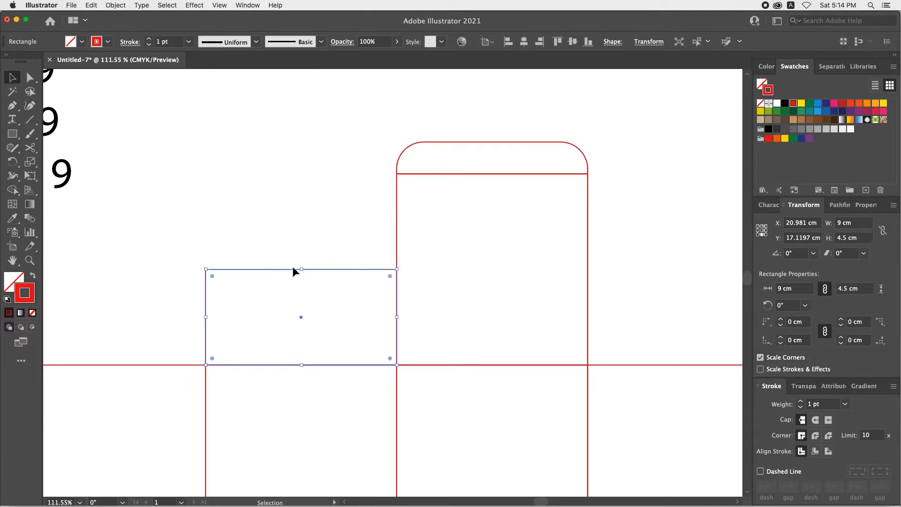
left_click_drag(301, 271, 301, 252)
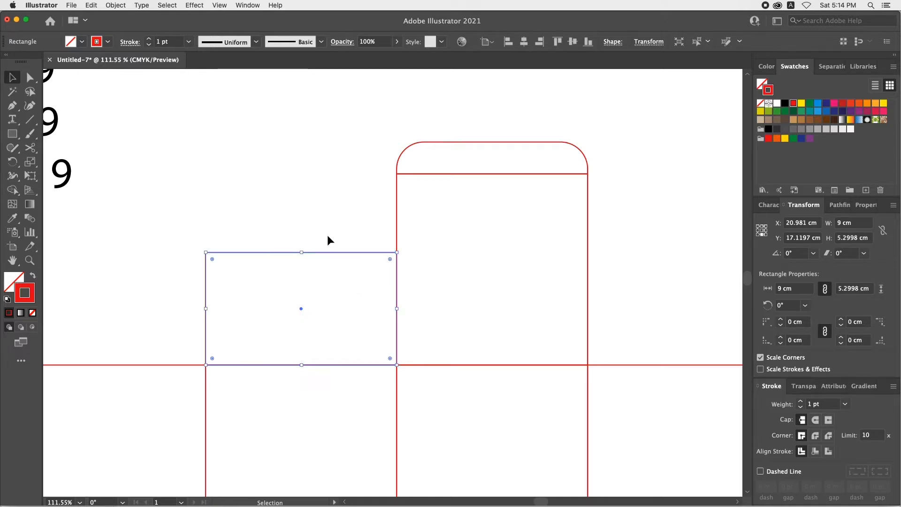
left_click(328, 237)
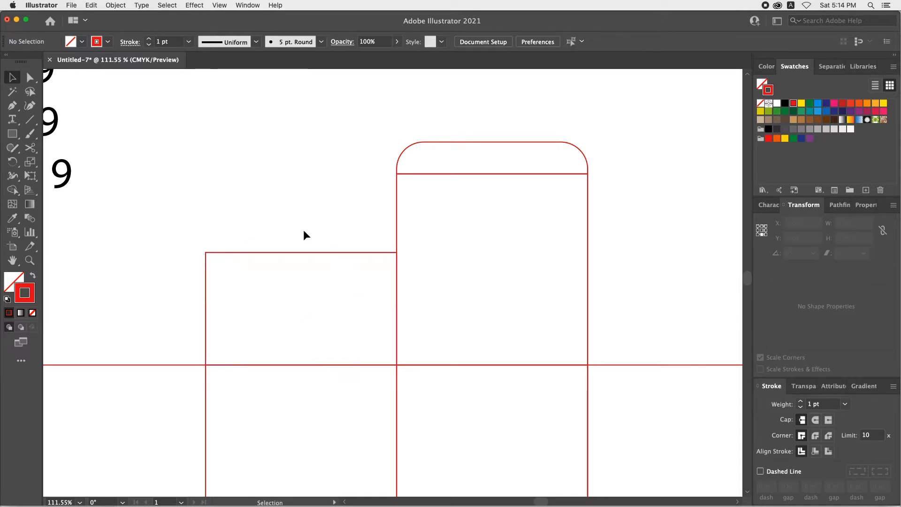
left_click(257, 253)
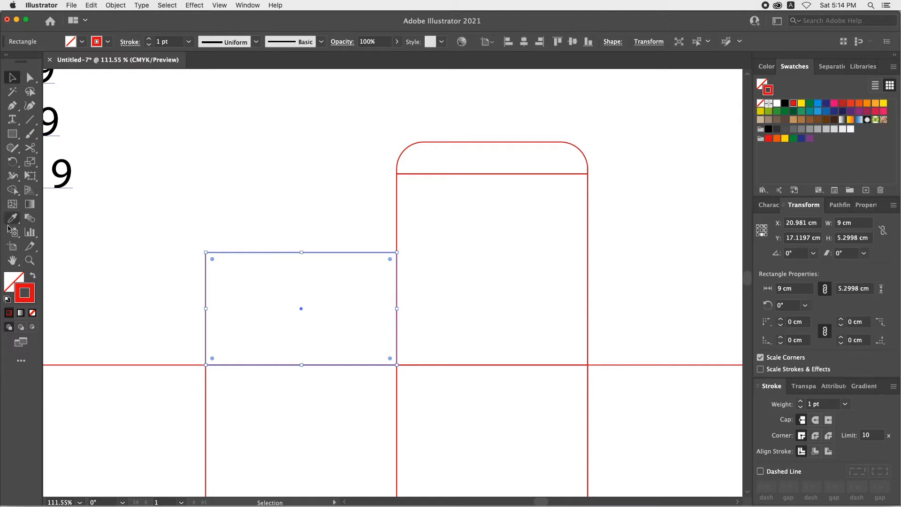
left_click(12, 105)
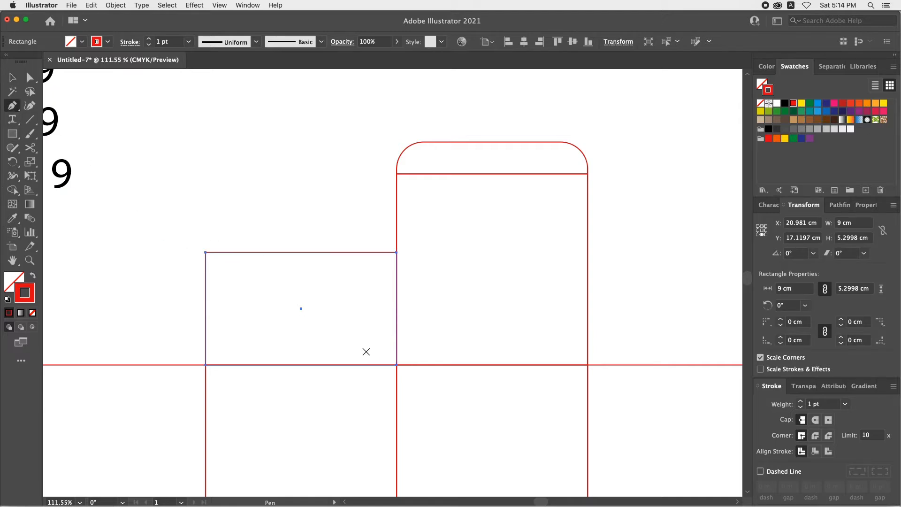
left_click(397, 351)
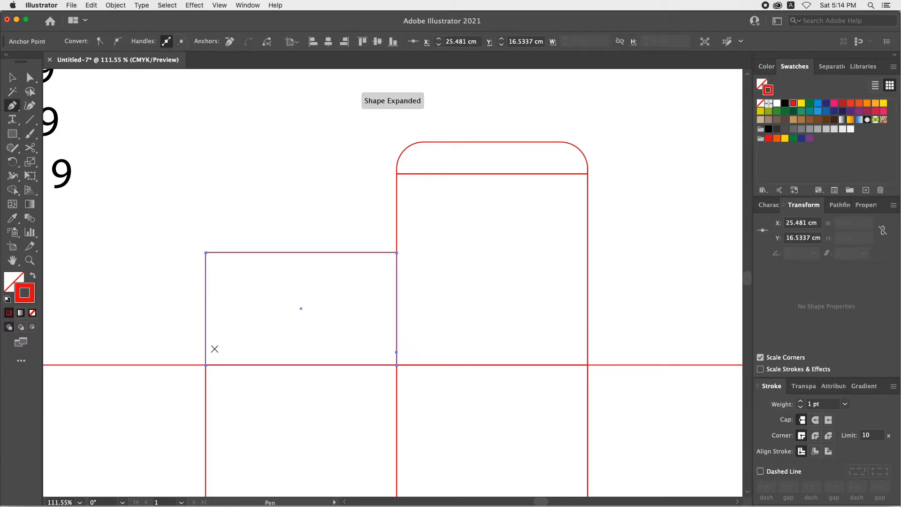
left_click(205, 353)
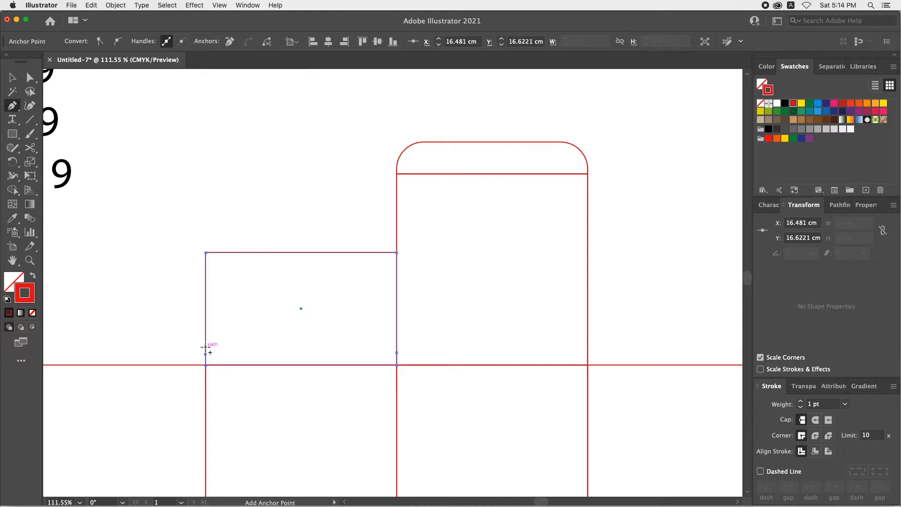
left_click(206, 343)
Step: Pull the anchors inward to taper the dust flap's sides and round its top corners
left_click(30, 77)
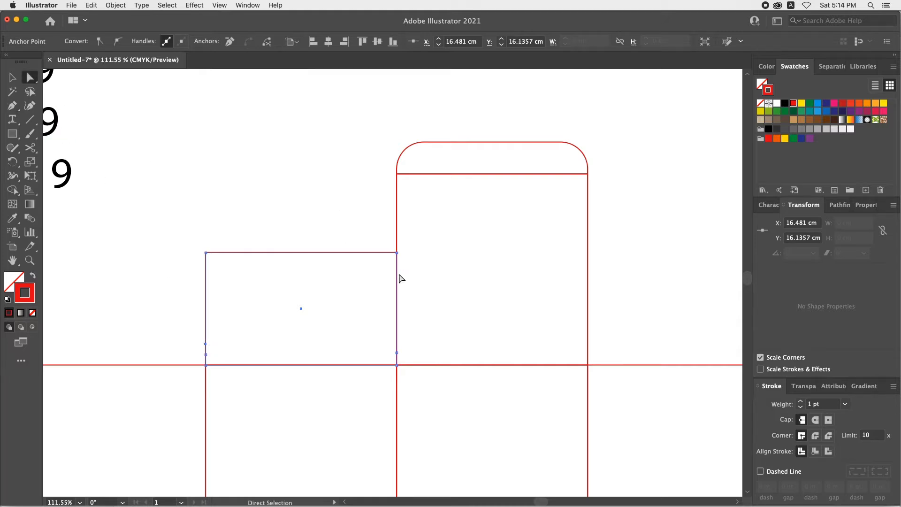
left_click(396, 253)
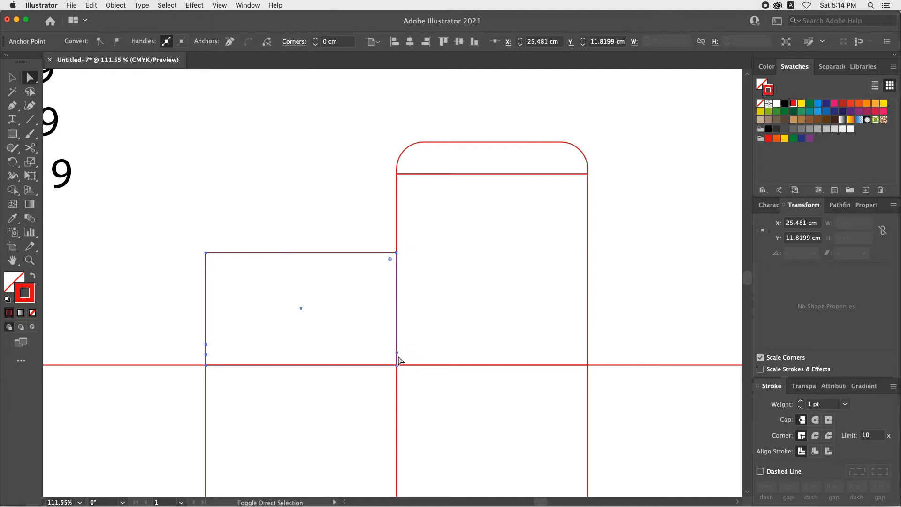
left_click_drag(398, 358, 387, 351)
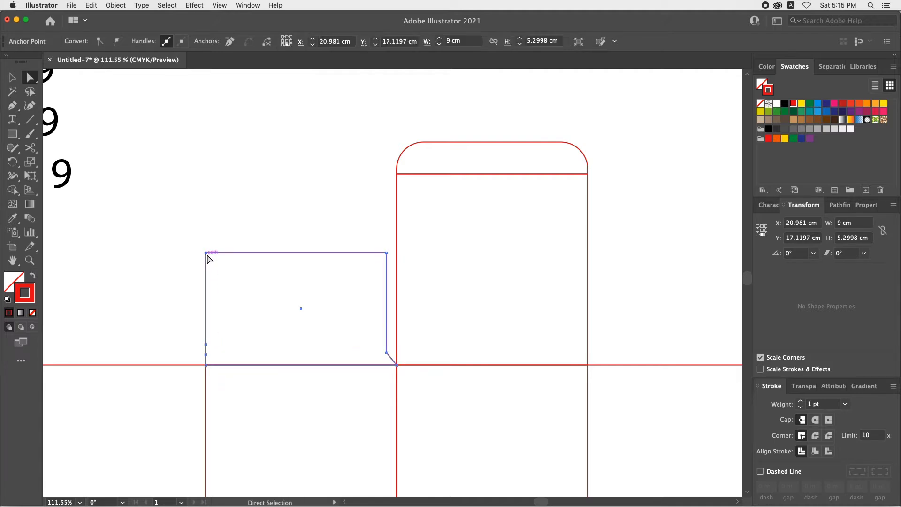
left_click_drag(208, 258, 232, 252)
left_click_drag(205, 345, 216, 343)
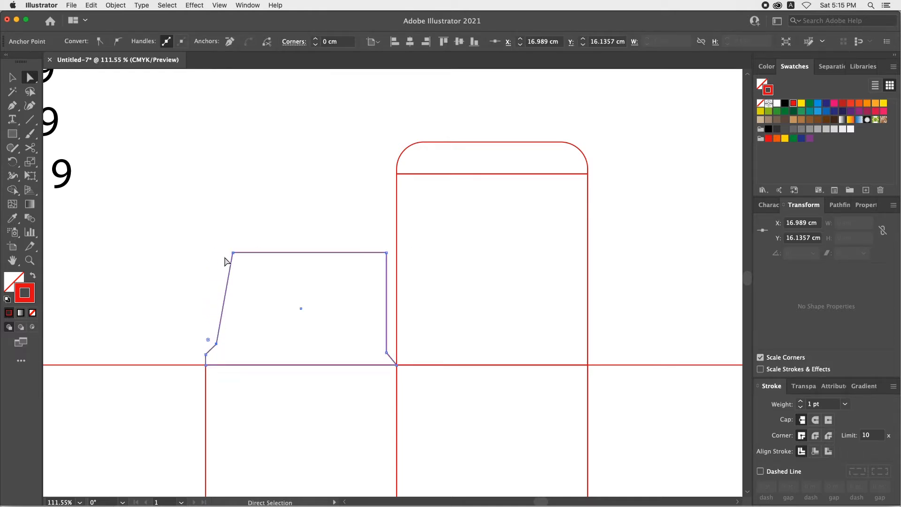
left_click(180, 216)
mouse_move(215, 242)
left_mouse_down()
mouse_move(390, 266)
mouse_move(375, 264)
left_mouse_up()
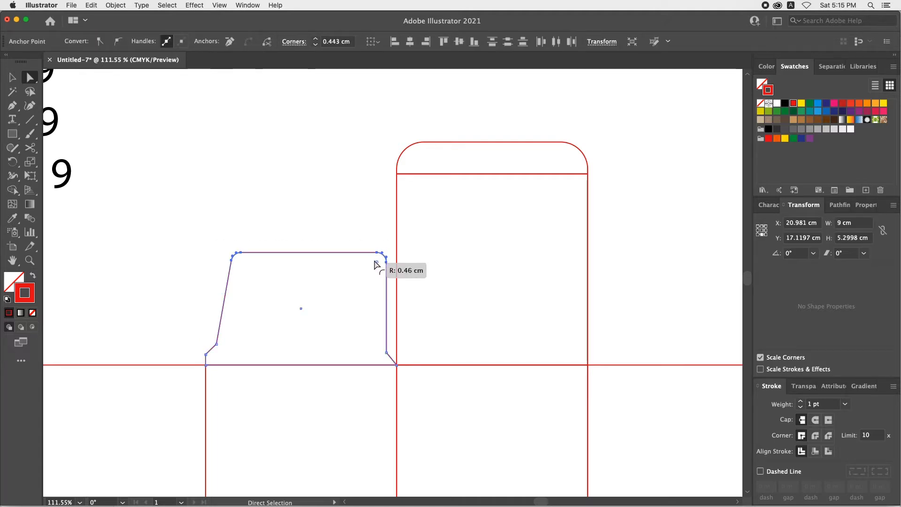
left_click(354, 269)
key("v")
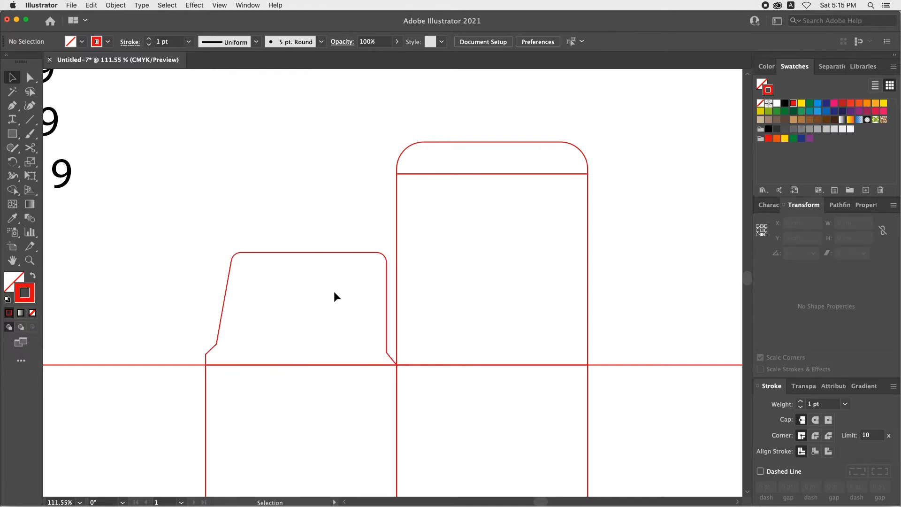
Step: Duplicate the dust flap to the lid's right and reflect it vertically
scroll(334, 288, "right", 5)
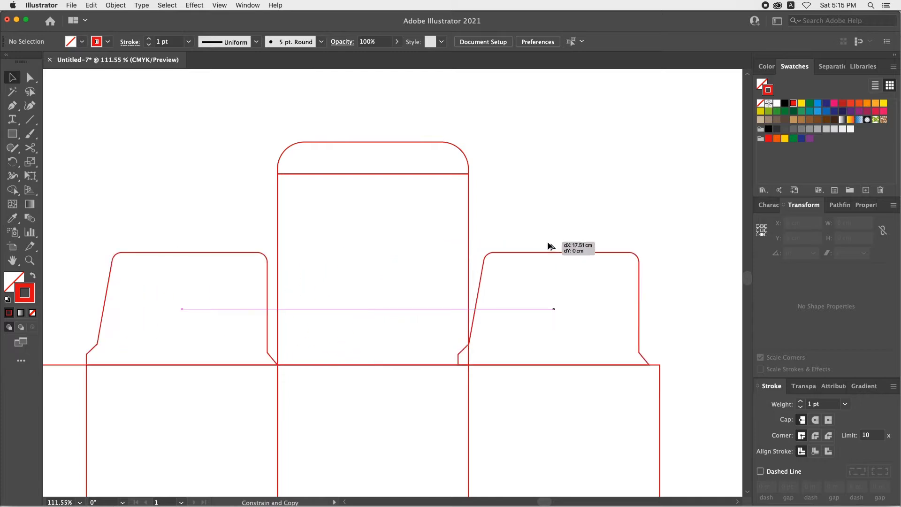
left_click_drag(171, 253, 552, 243, "alt")
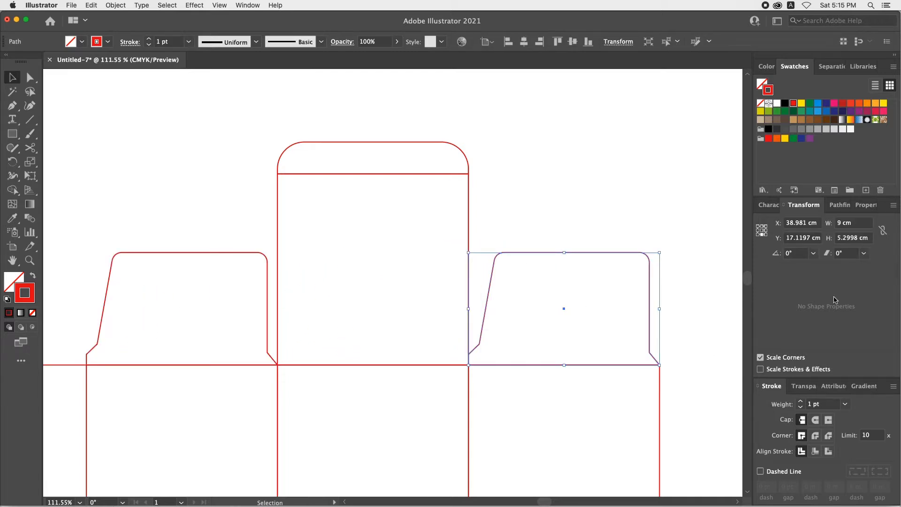
right_click(579, 253)
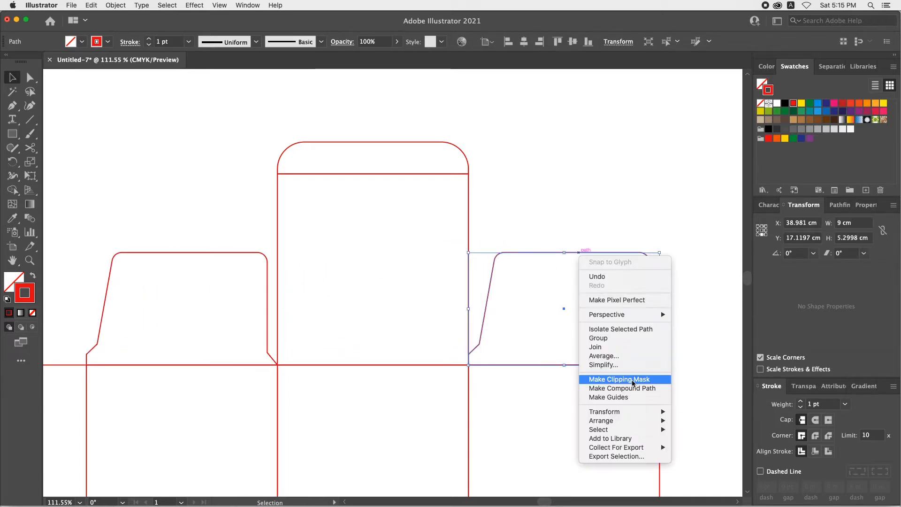
mouse_move(604, 411)
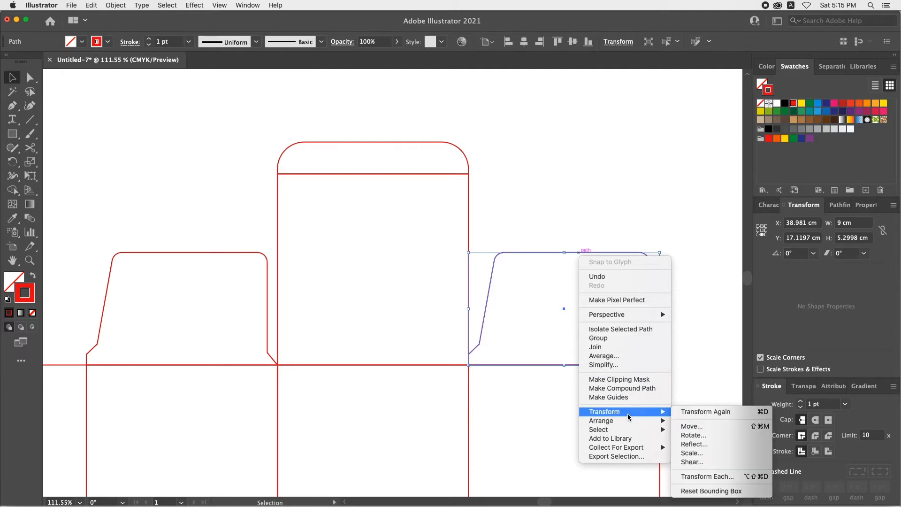
left_click(692, 443)
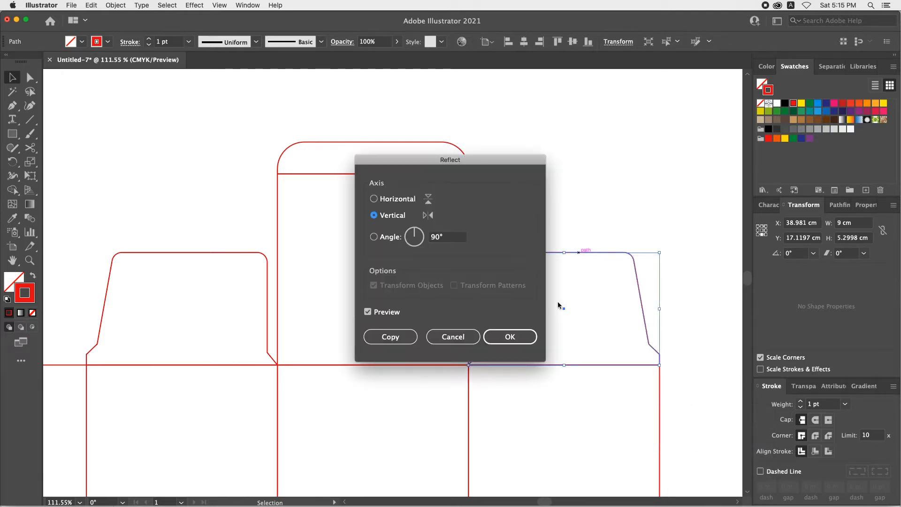
left_click(510, 337)
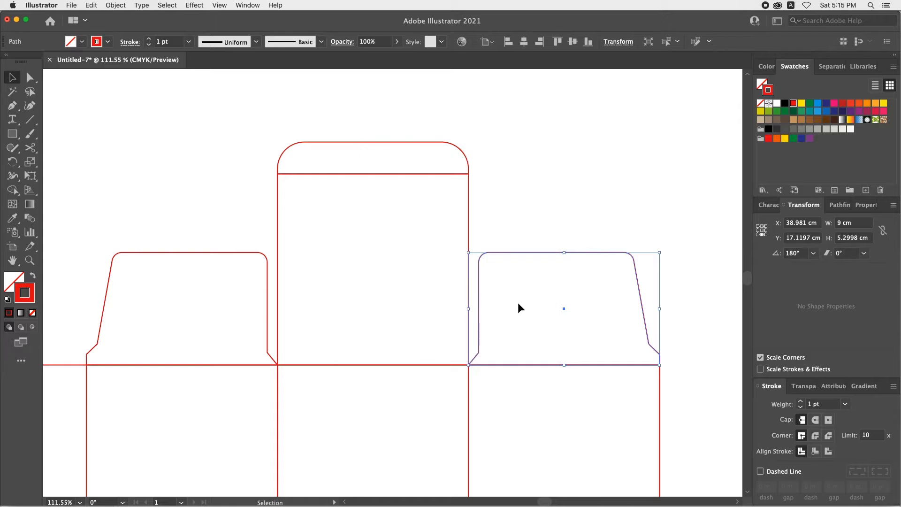
key("super+minus")
key("super+minus")
key("super+minus")
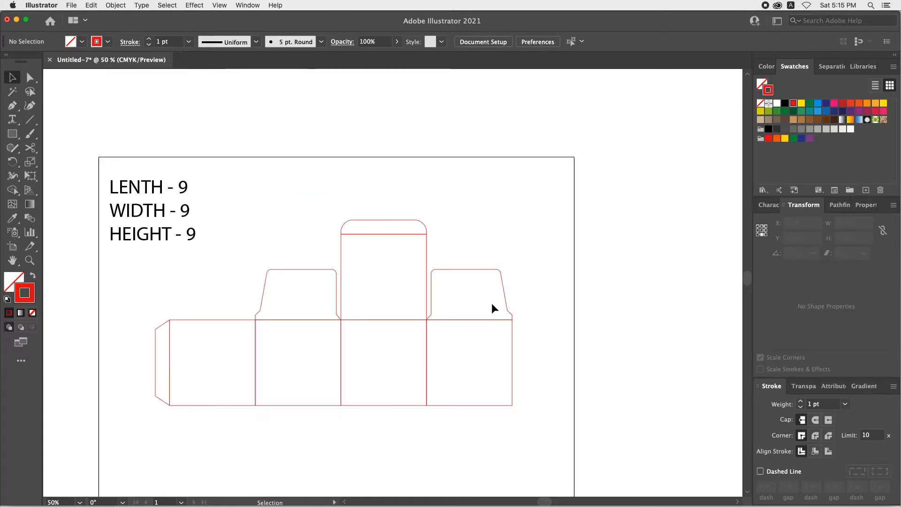
Step: Select the lid, tuck flap and dust flaps and rotate the copy 180°
left_click_drag(378, 303, 368, 266)
mouse_move(270, 152)
left_mouse_down()
mouse_move(438, 257)
mouse_move(265, 427)
left_mouse_up()
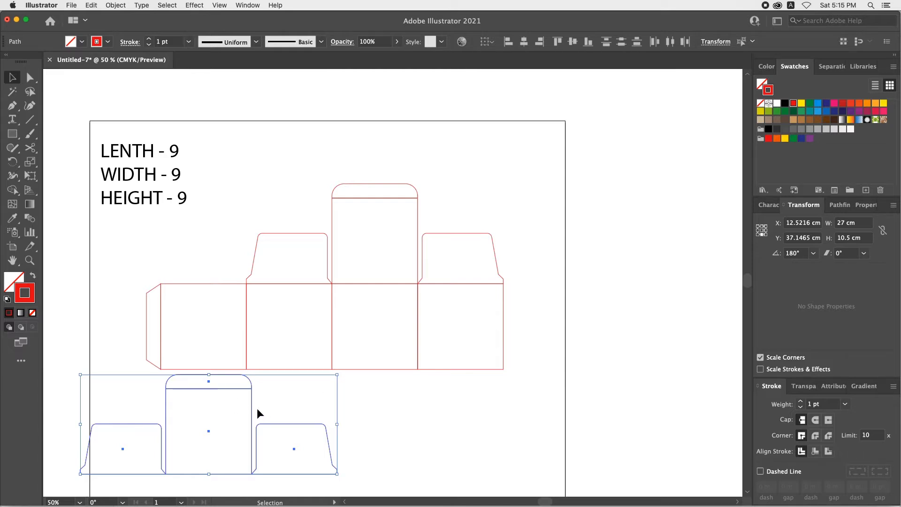
left_click(12, 162)
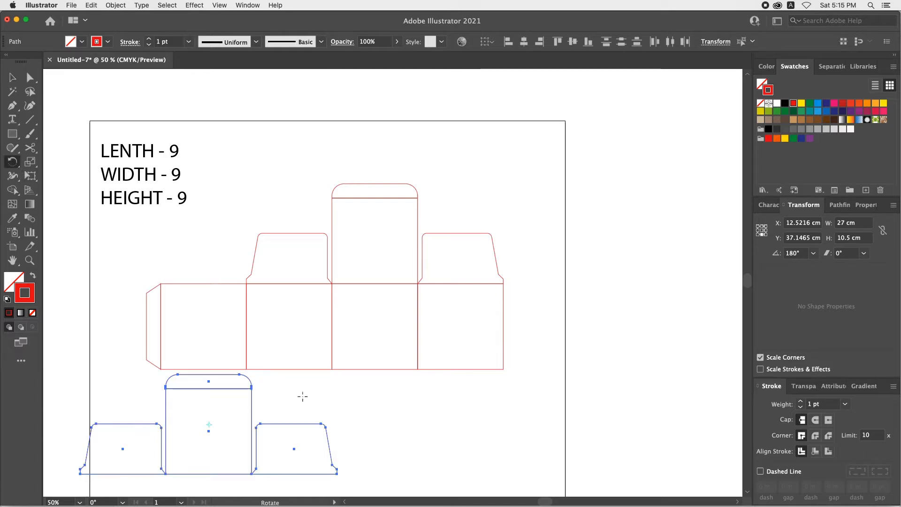
left_click_drag(356, 431, 153, 418)
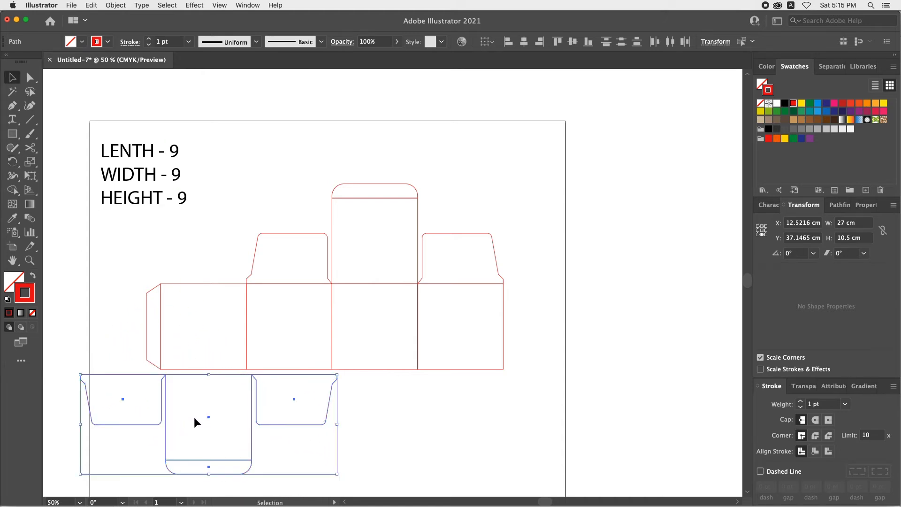
Step: Move the rotated flaps up so they attach beneath the body panels
key("z")
left_click_drag(121, 337, 342, 427)
key("v")
left_click_drag(283, 270, 266, 262)
scroll(266, 263, "down", 5)
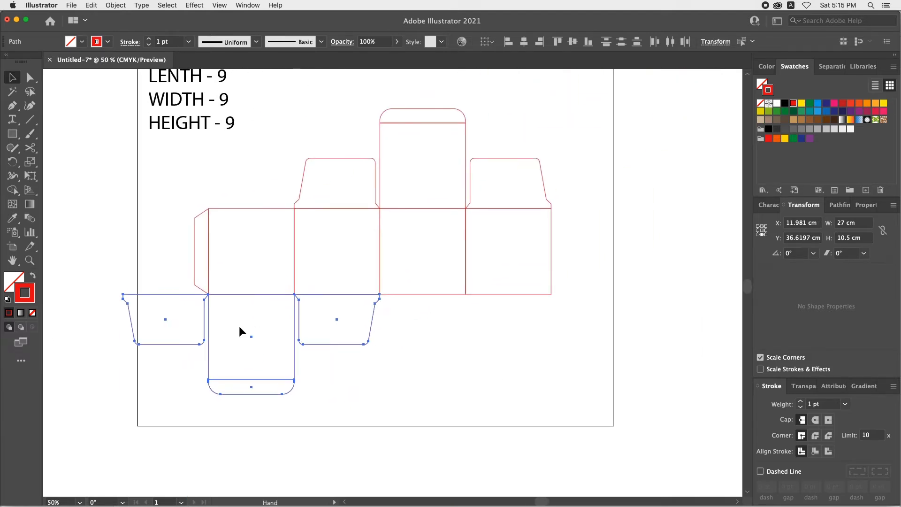
left_click(182, 296)
left_click_drag(189, 294, 528, 293)
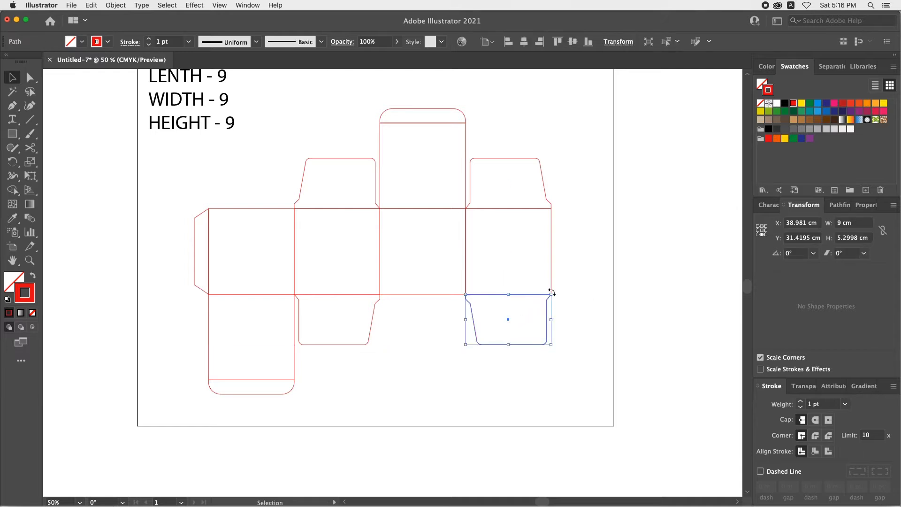
left_click(584, 269)
scroll(579, 277, "up", 2)
scroll(574, 286, "up", 1)
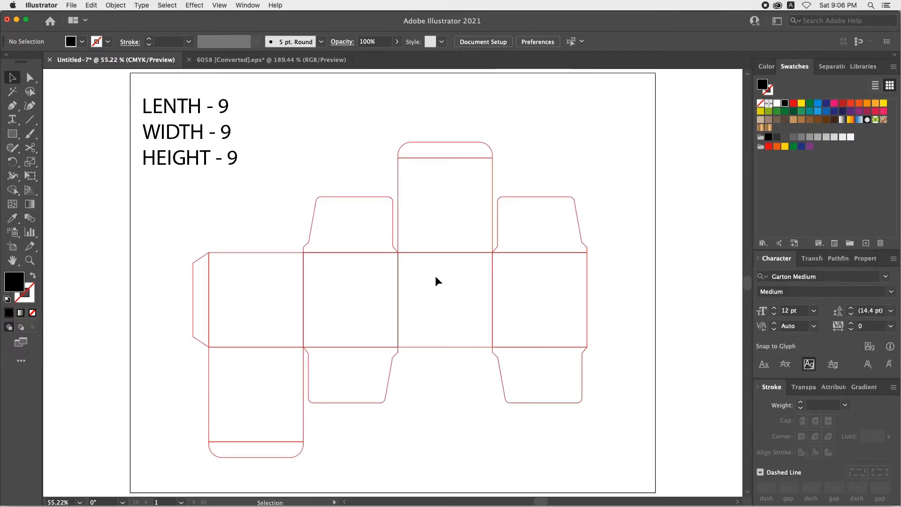
Step: Copy the brown Arabic pattern from the 6058 document and paste it into the box dieline
left_click_drag(435, 278, 426, 276)
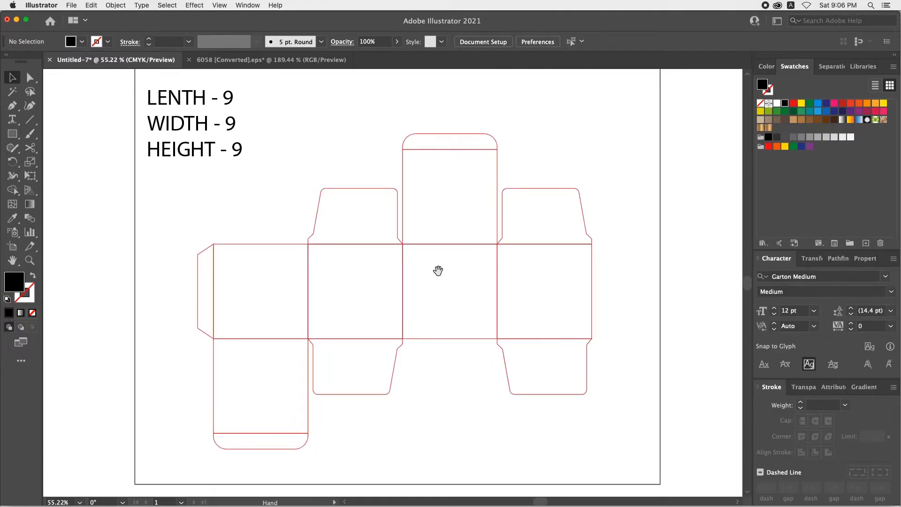
left_click(272, 64)
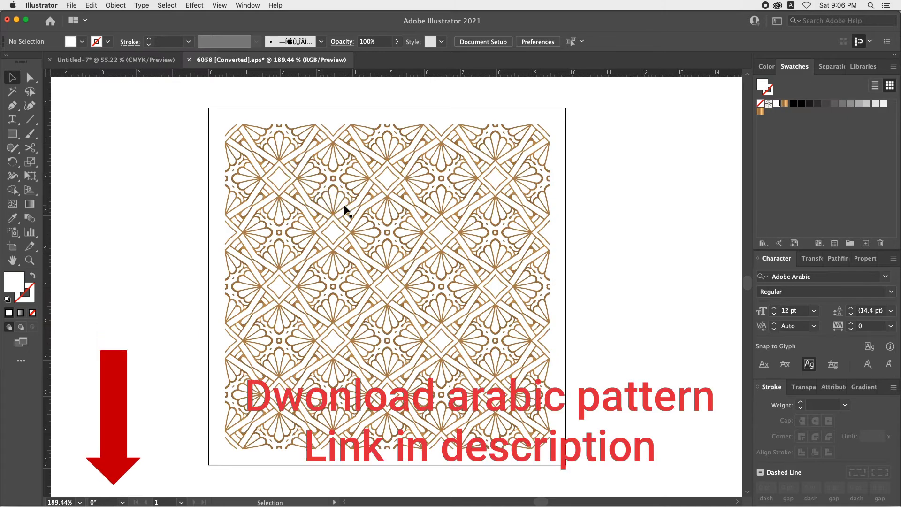
left_click(344, 204)
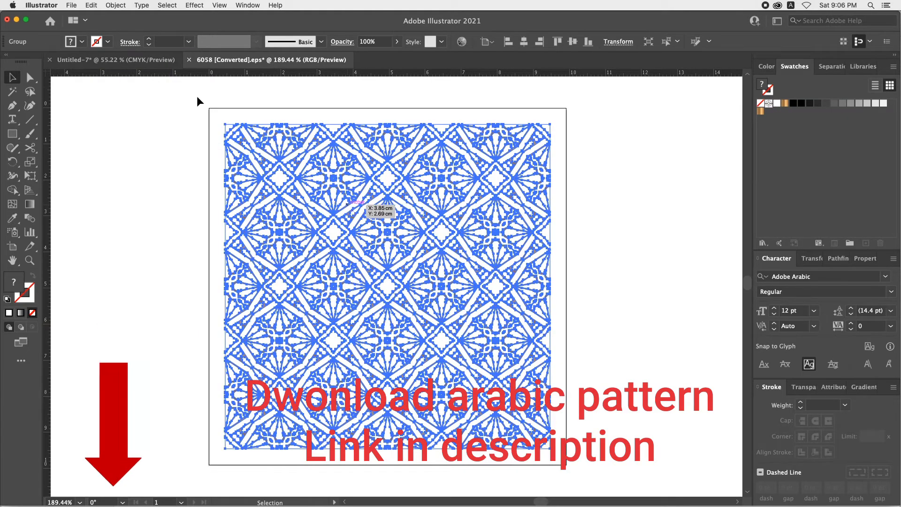
left_click(161, 62)
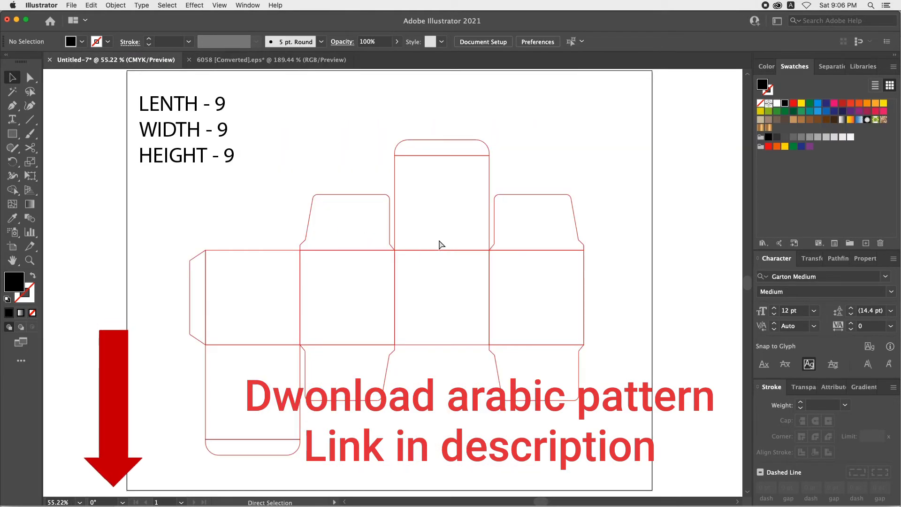
key("ctrl+v")
Step: Centre the pasted pattern on a body panel, using the panel rectangle as key object
key("z")
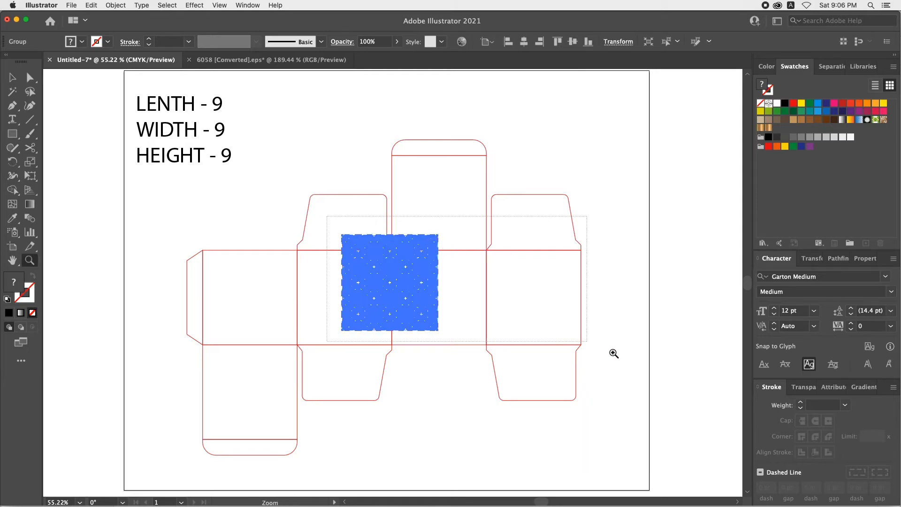
left_click(535, 293)
key("v")
left_click_drag(293, 263, 634, 315)
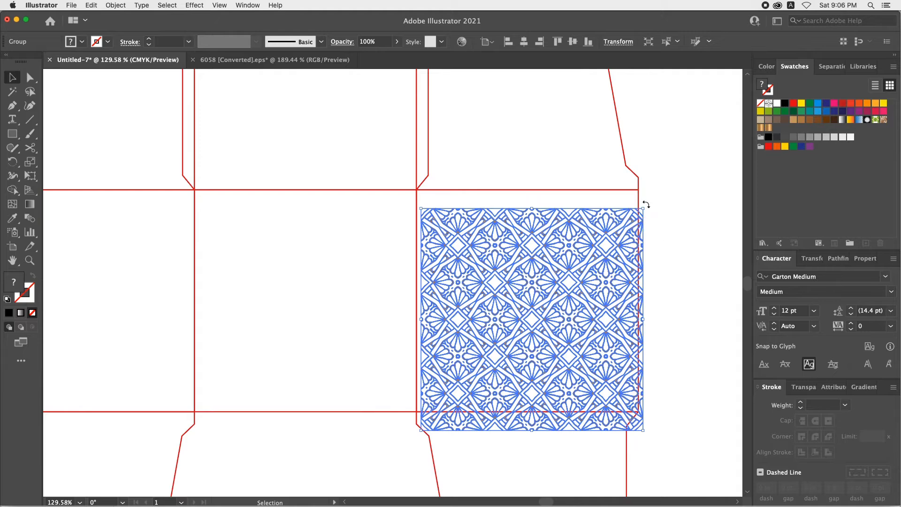
left_click(637, 205, "shift")
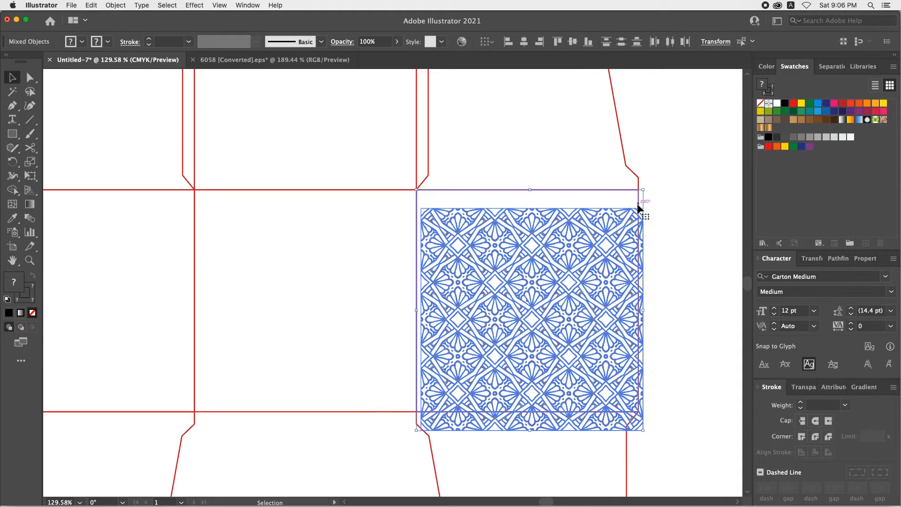
left_click(637, 205)
left_click(528, 42)
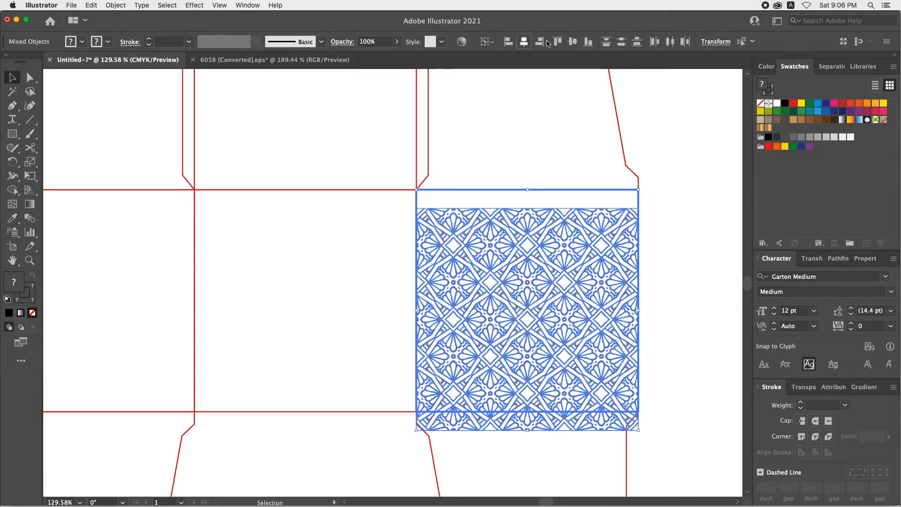
left_click(572, 42)
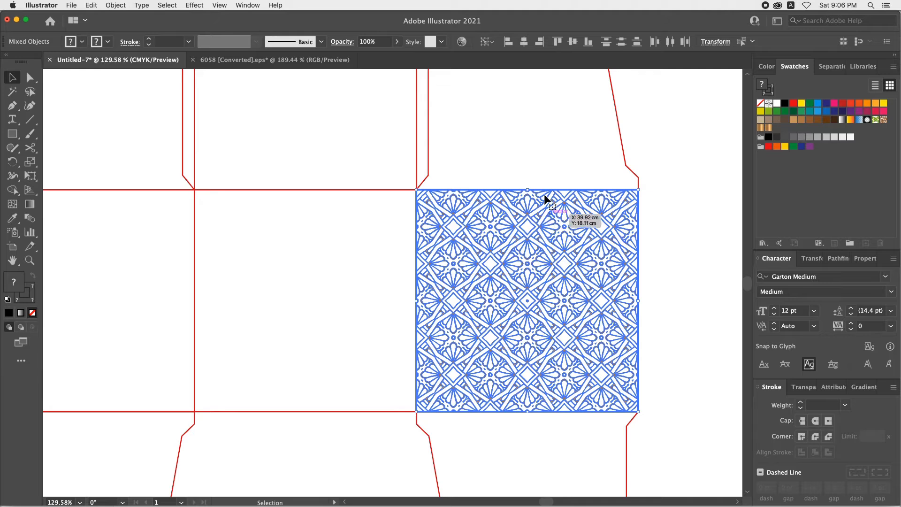
left_click(482, 113)
Step: Alt-drag a pattern copy into the adjacent body panel and align it to that panel
left_click_drag(477, 166, 610, 135)
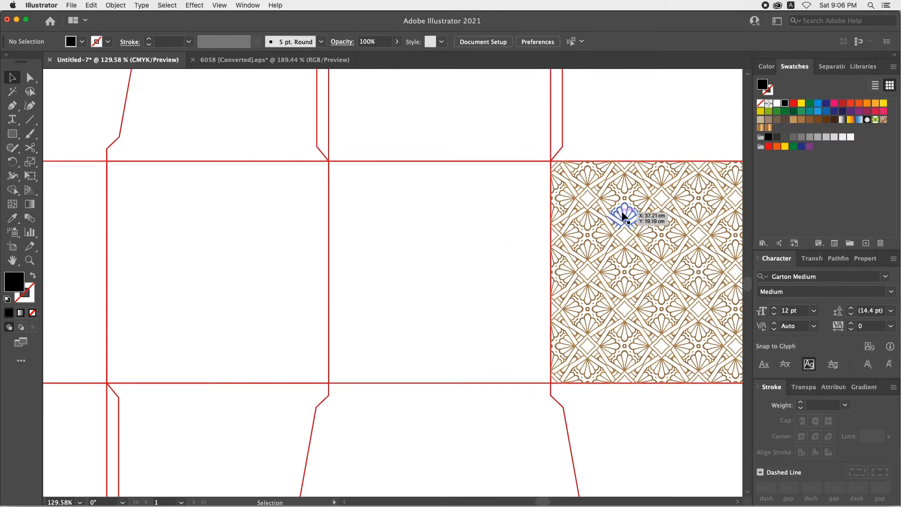
left_click(626, 208)
left_click_drag(627, 206, 432, 209)
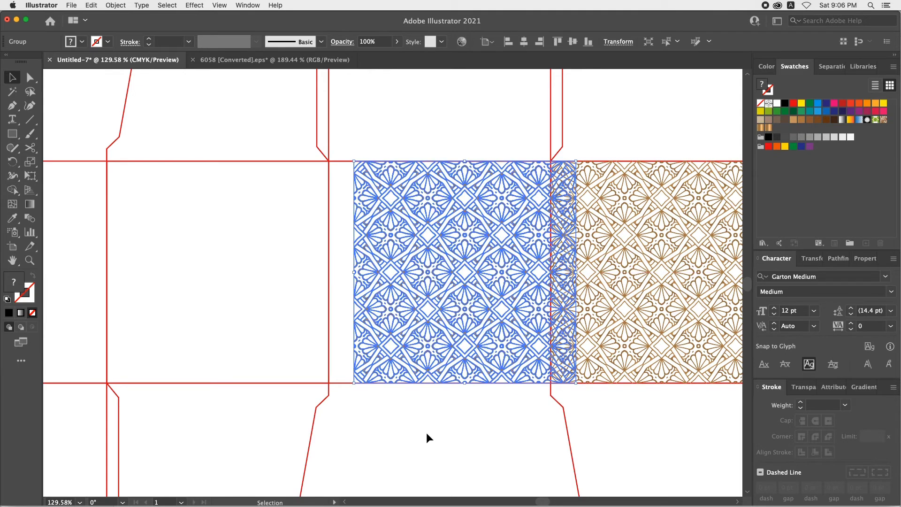
left_click_drag(421, 399, 429, 369)
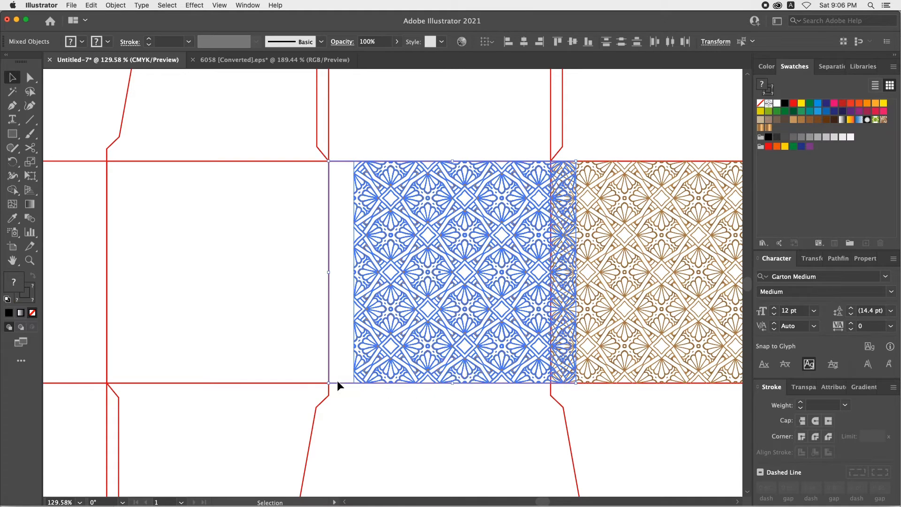
left_click(525, 42)
key("Delete")
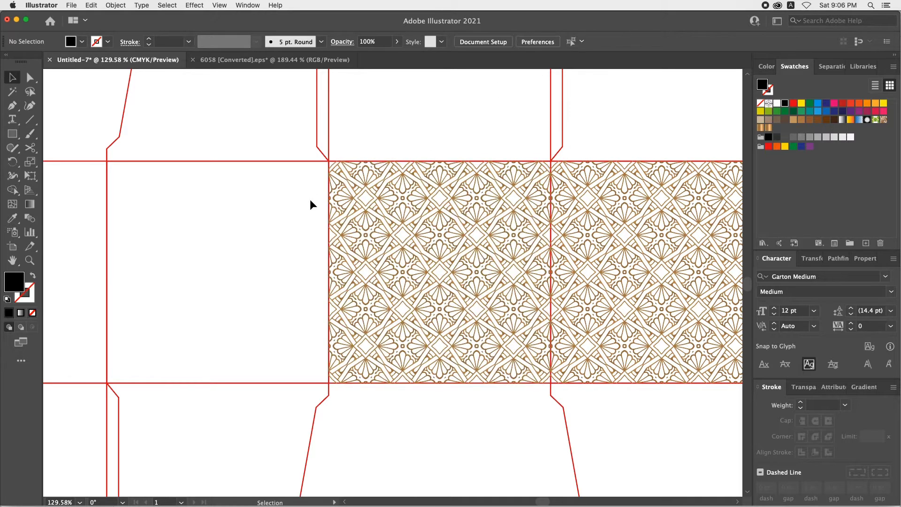
Step: Place and align pattern copies in the two remaining body panels to the left
scroll(389, 209, "left", 5)
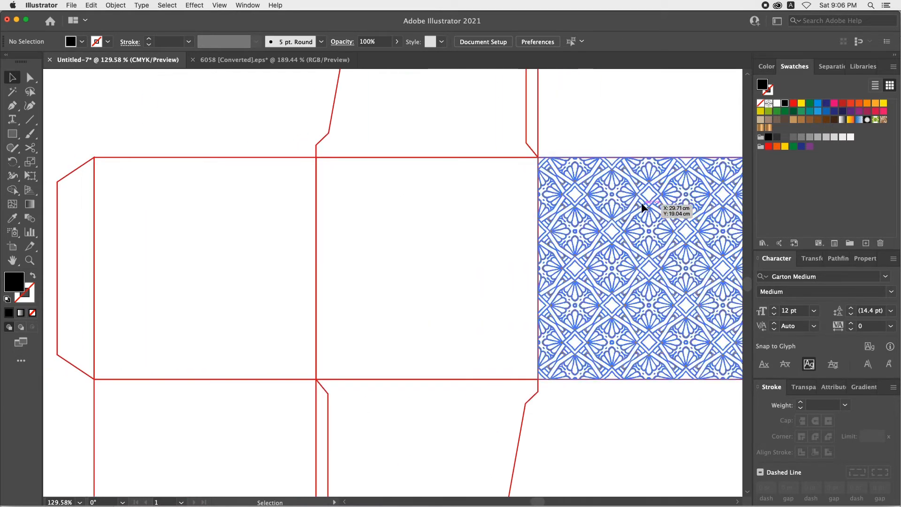
left_click_drag(640, 207, 480, 209)
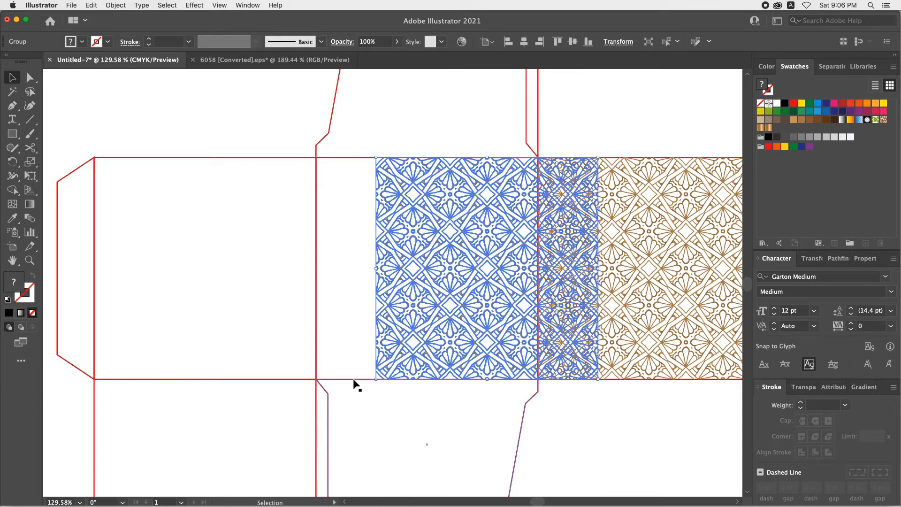
left_click(353, 384)
left_click_drag(386, 368, 360, 383)
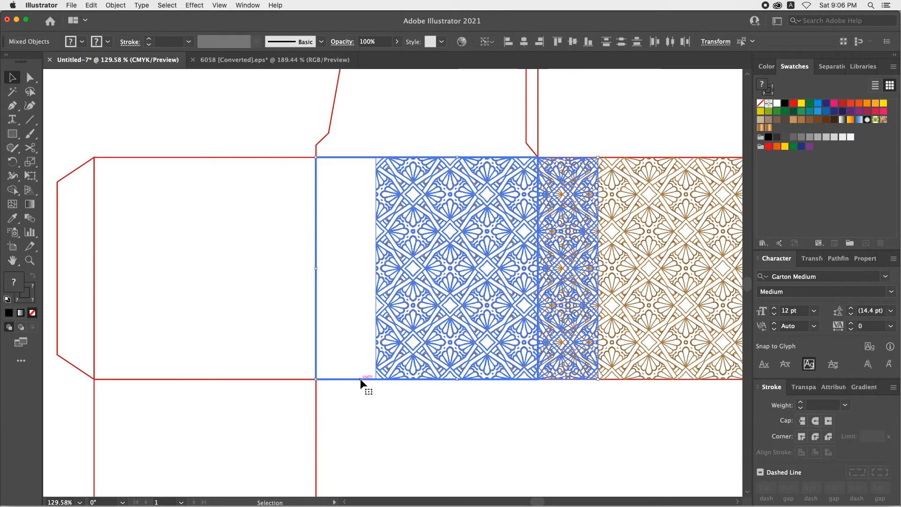
left_click(524, 41)
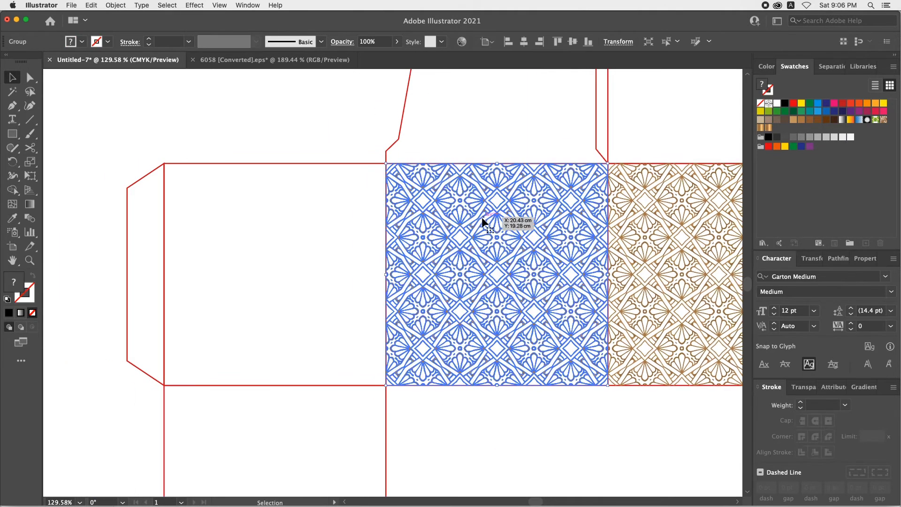
left_click_drag(482, 217, 397, 221)
left_click(283, 163, "shift")
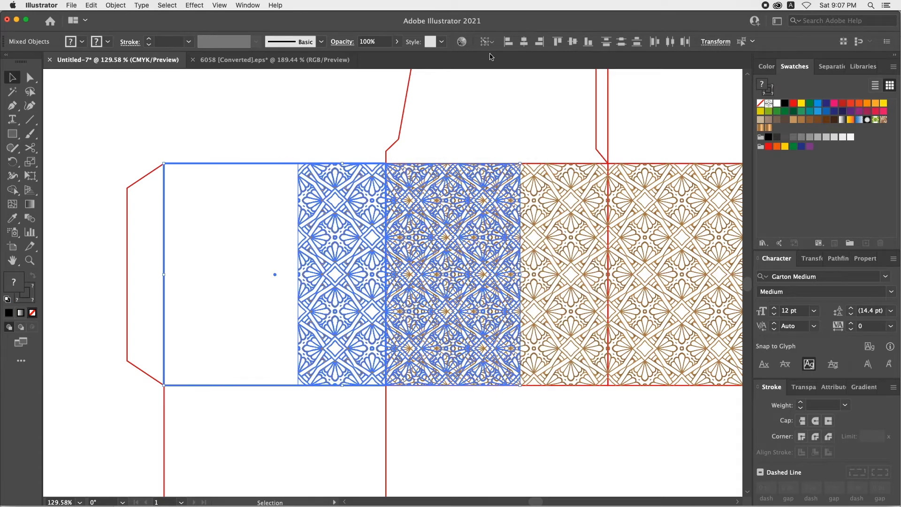
left_click(524, 41)
left_click(421, 140)
Step: Duplicate the pattern up into the top lid panel and align it there
scroll(421, 140, "up", 5)
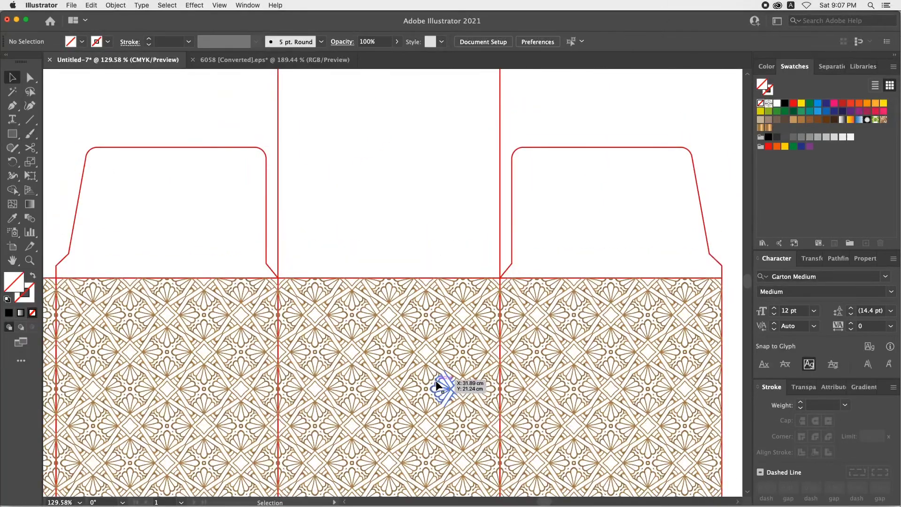
left_click_drag(438, 380, 452, 204)
left_click(499, 139, "shift")
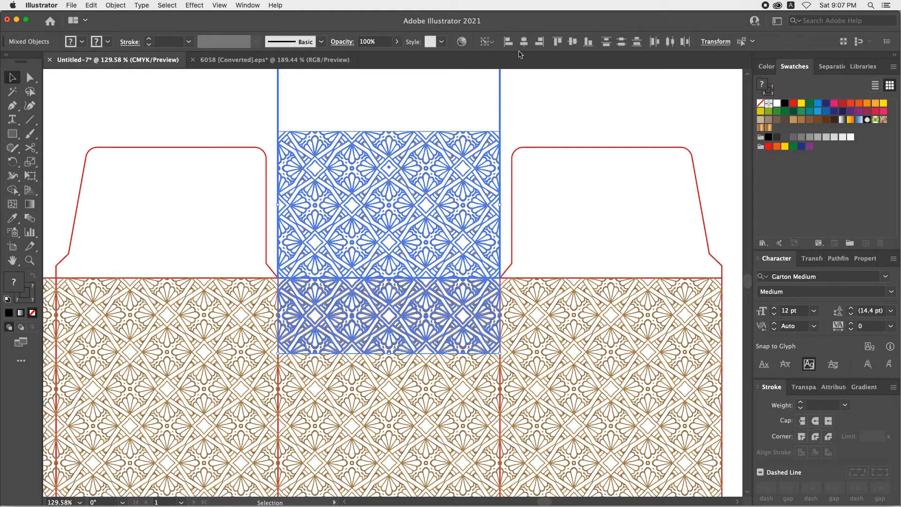
left_click(572, 41)
left_click(581, 113)
Step: Delete the pattern from the right end panel
key("super+0")
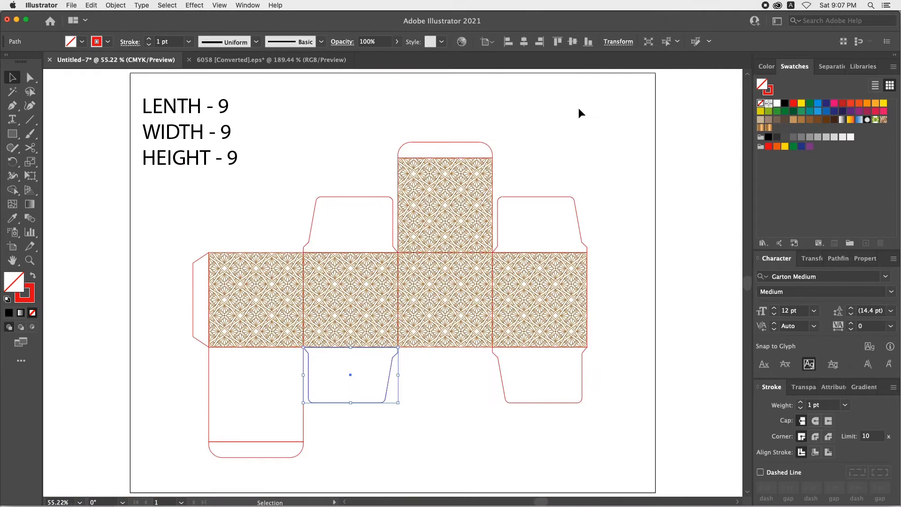
key("z")
left_click_drag(466, 327, 597, 382)
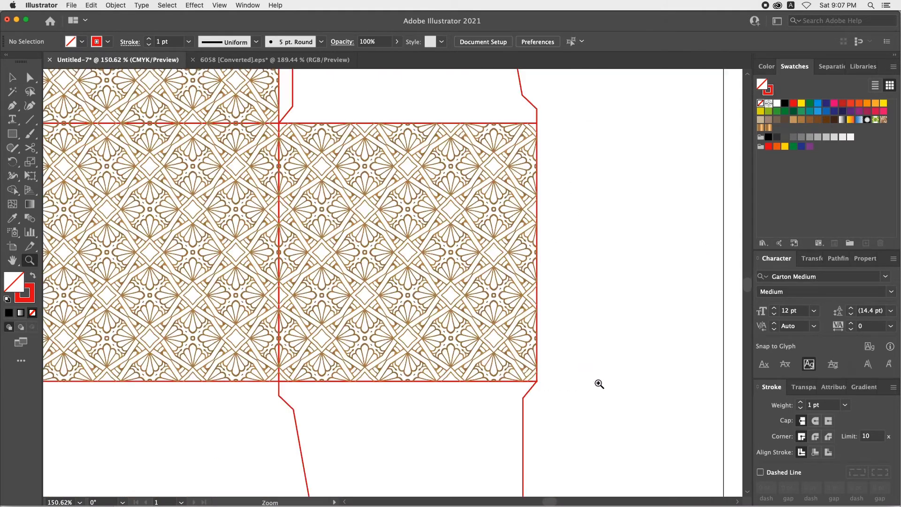
key("v")
left_click(529, 229)
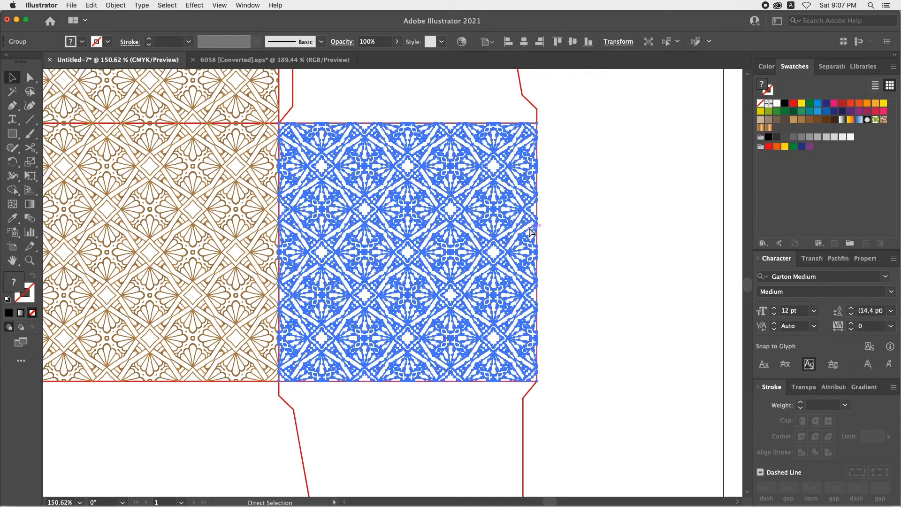
key("Delete")
Step: Paste a copy of the empty panel rectangle in front and resize it to a 6 × 6 cm square
left_click(533, 225)
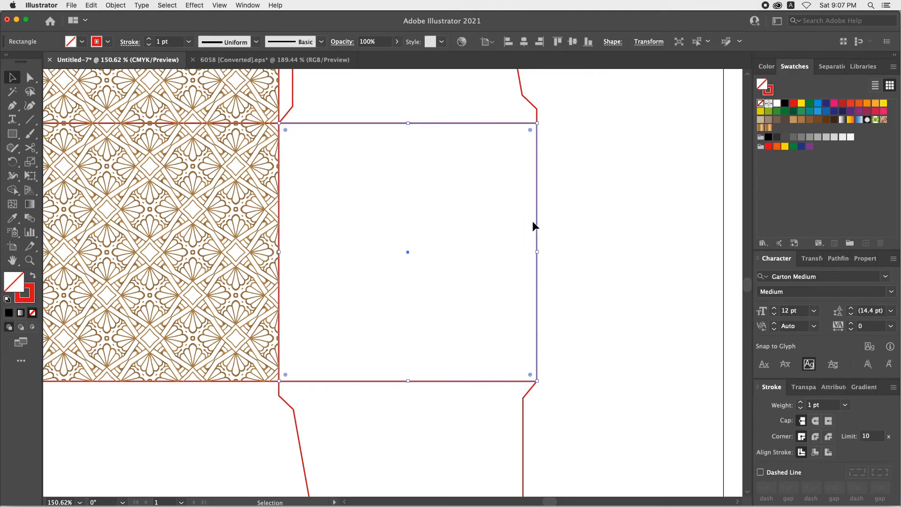
left_click(94, 5)
left_click(101, 49)
left_click(91, 5)
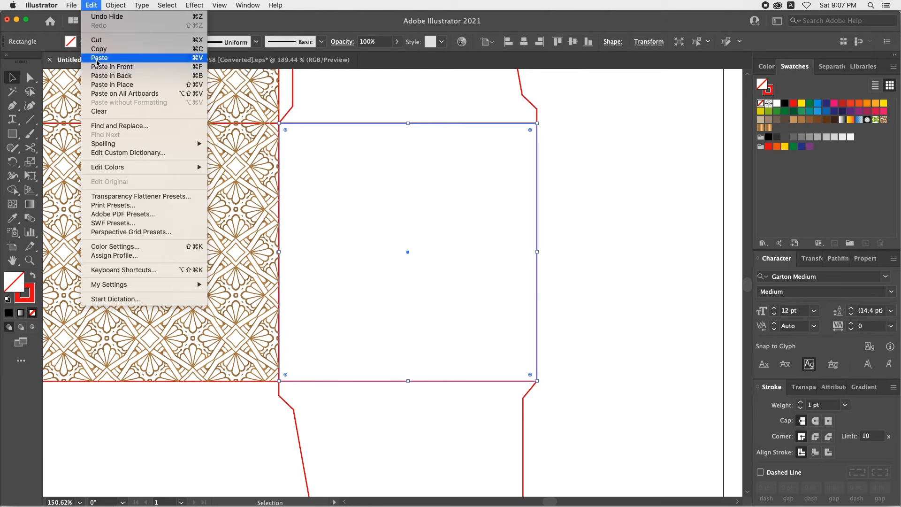
left_click(104, 85)
left_click(812, 258)
left_click(858, 222)
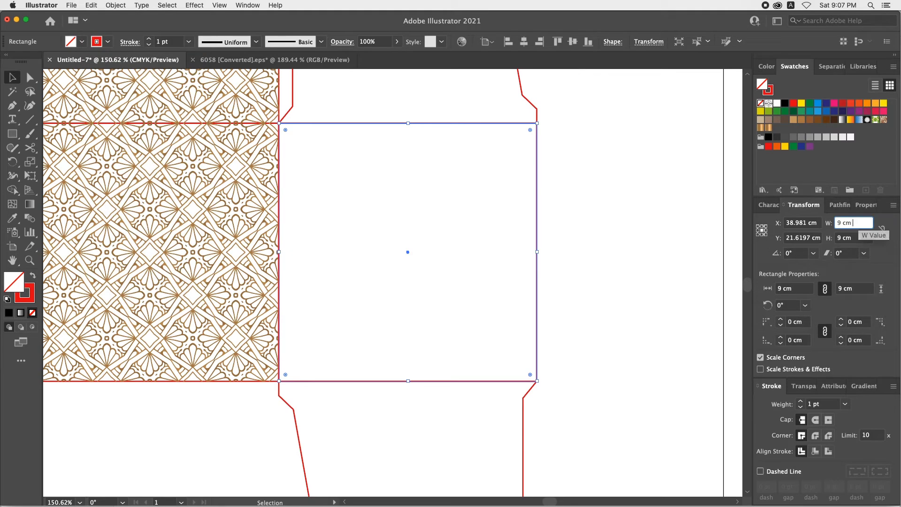
type("6")
key("Return")
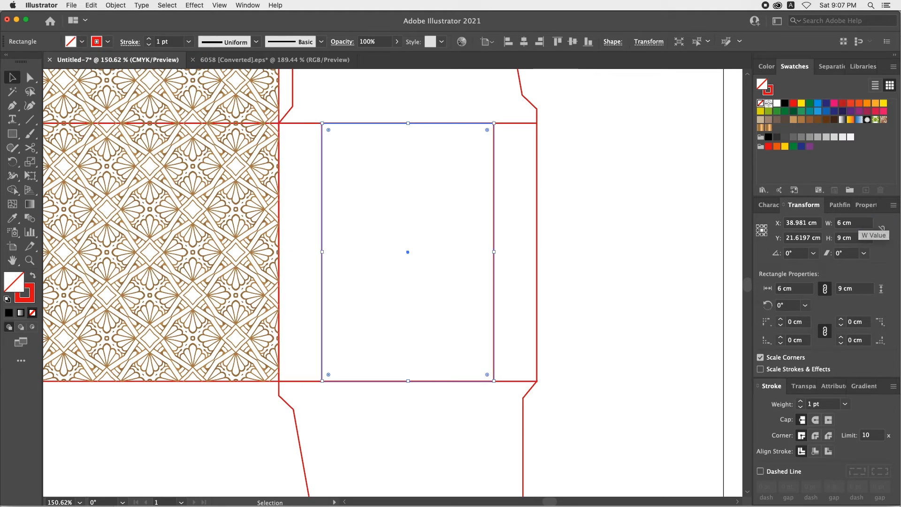
left_click(858, 238)
type("6")
key("Return")
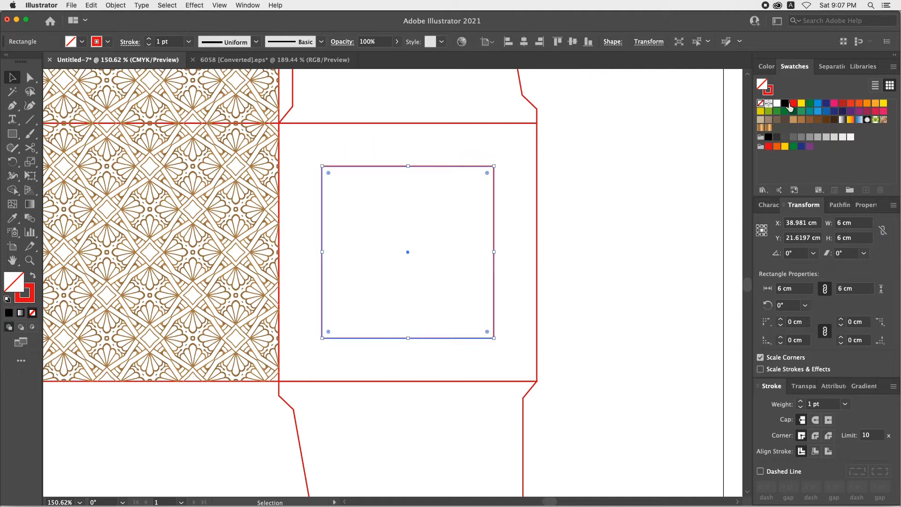
left_click(659, 185)
Step: Paste the pattern in back into the front panel and fill the square with white
key("ctrl+b")
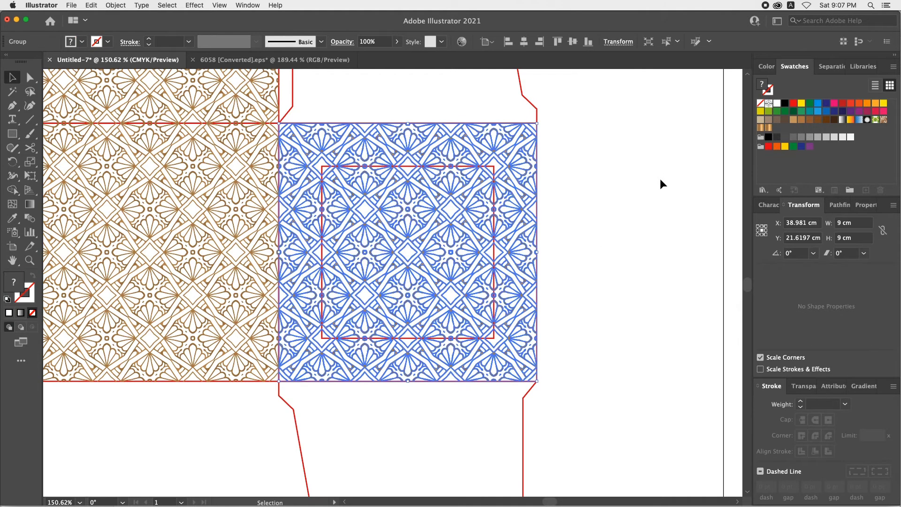
left_click(659, 178)
left_click(494, 167)
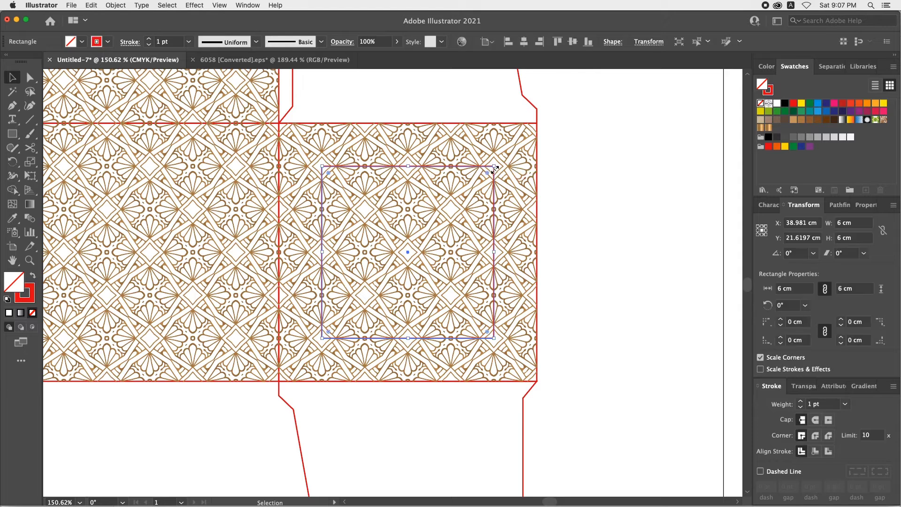
left_click(776, 102)
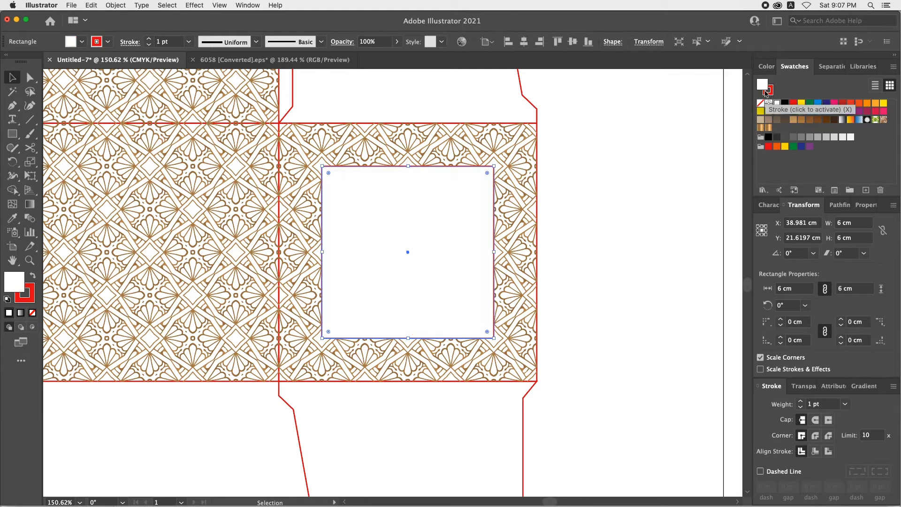
Step: Give the square an 8 pt olive stroke of C18 Y100 K14
left_click(768, 90)
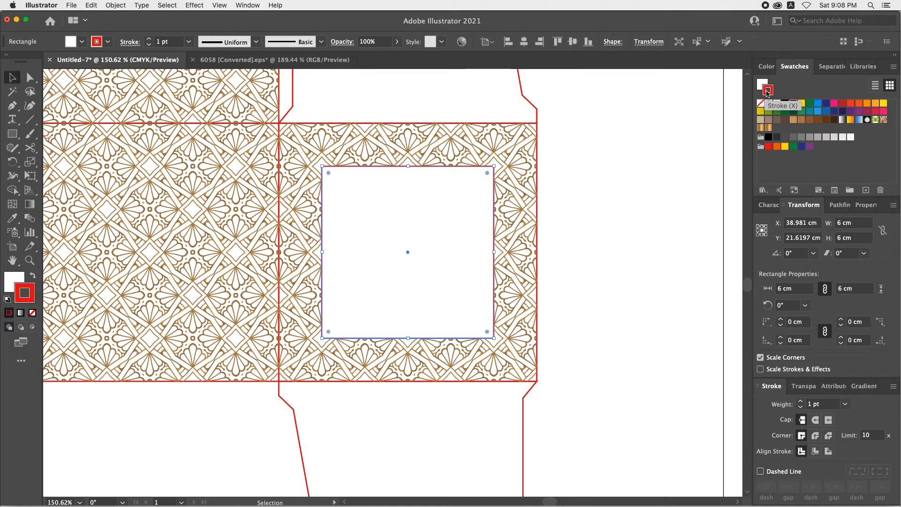
left_click(845, 404)
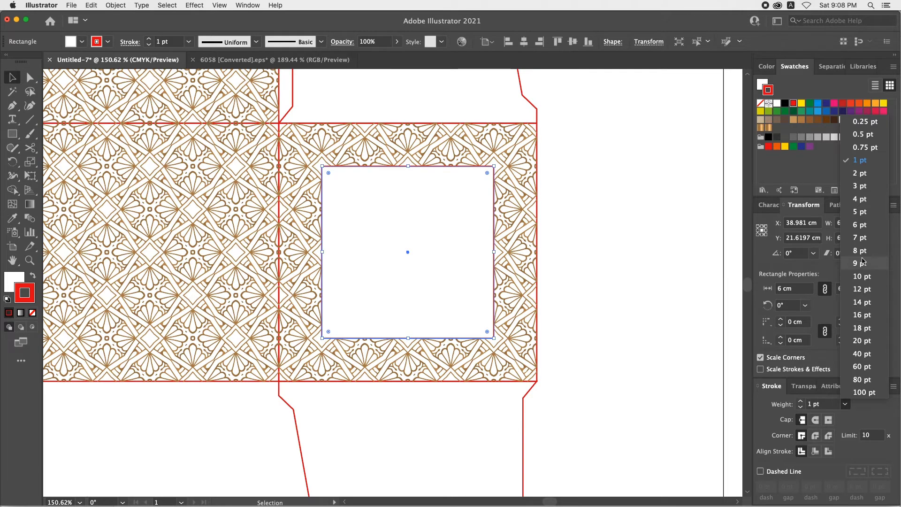
left_click(861, 255)
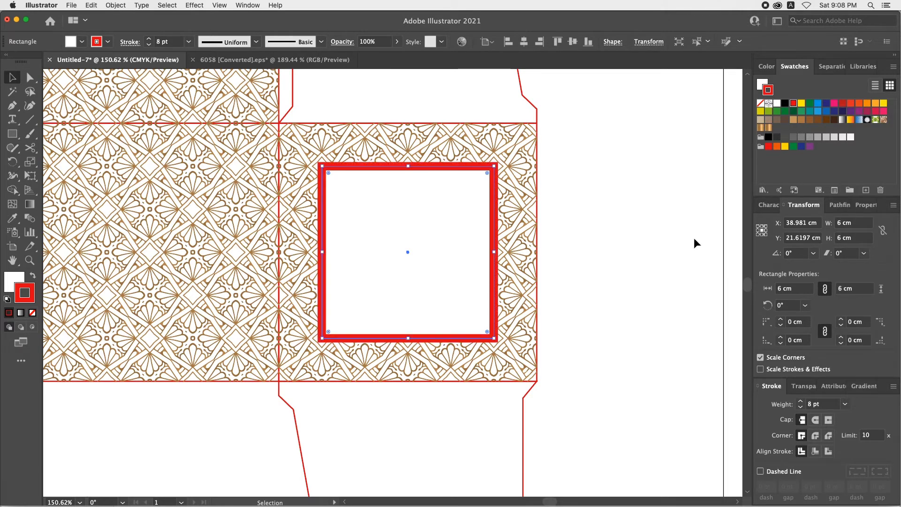
left_click(767, 112)
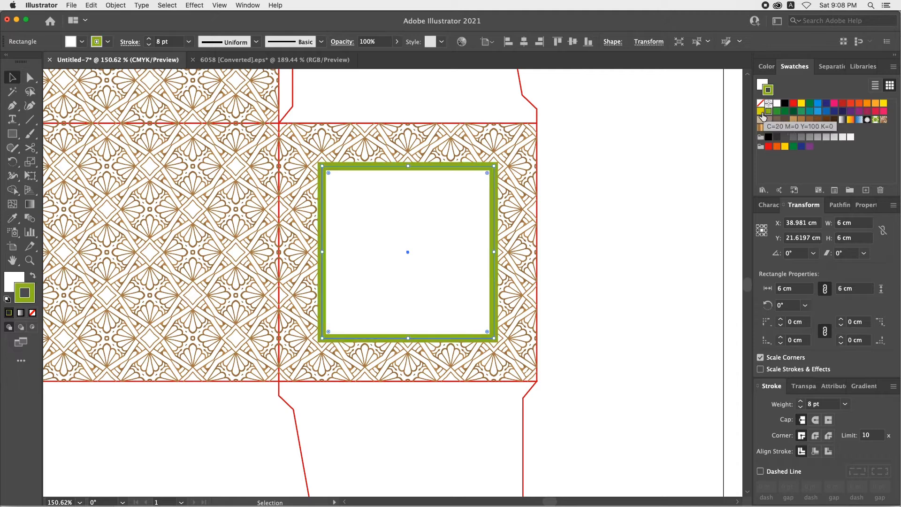
left_click(768, 67)
left_click_drag(809, 91, 806, 89)
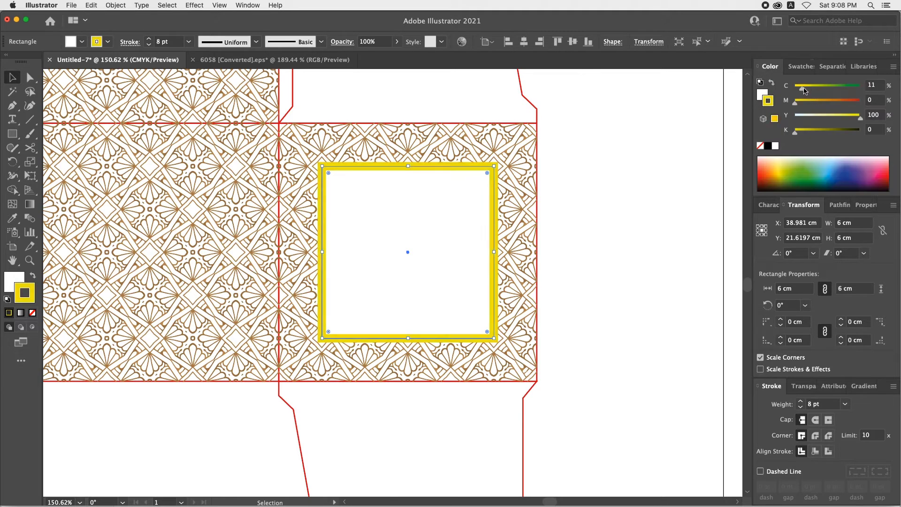
left_click_drag(795, 133, 804, 133)
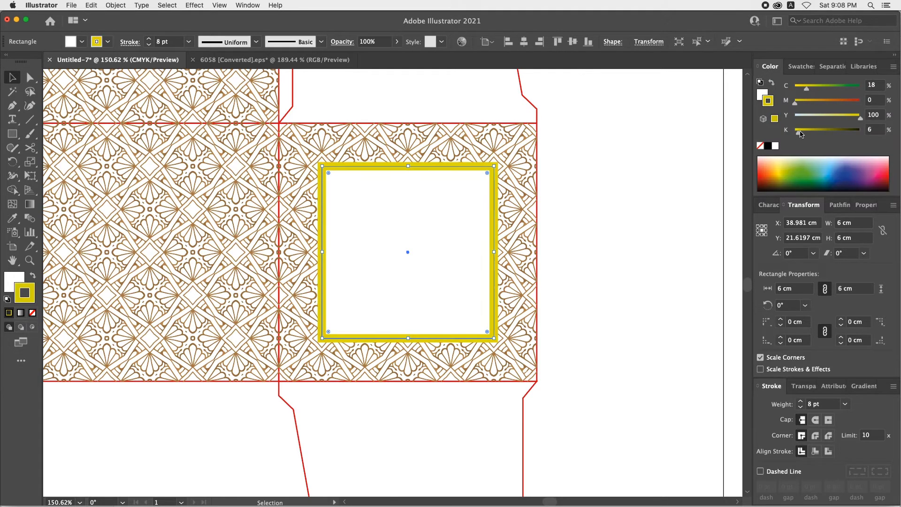
Step: Alt-drag a copy of the framed square into the neighbouring panel
left_click(668, 199)
scroll(463, 225, "left", 5)
left_click_drag(618, 235, 422, 237)
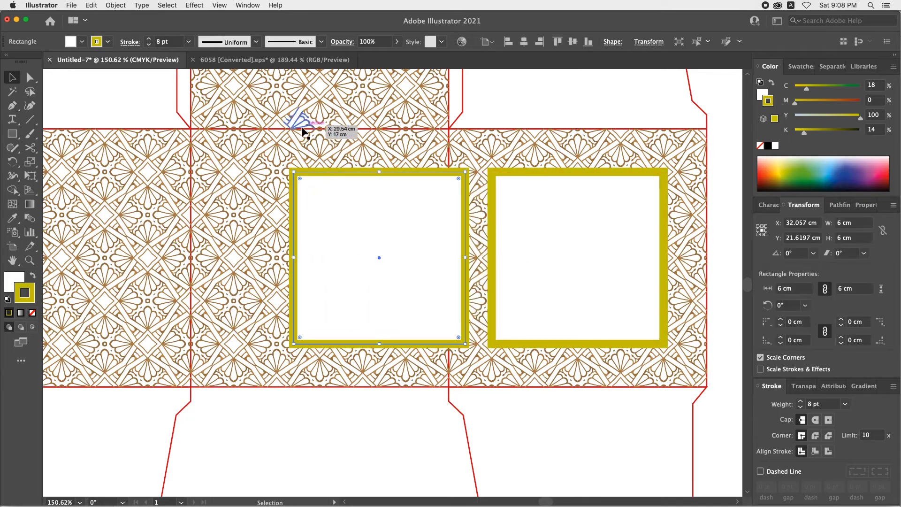
Step: Alt-drag copies of the framed square over the middle and left body panels
left_click(277, 128, "shift")
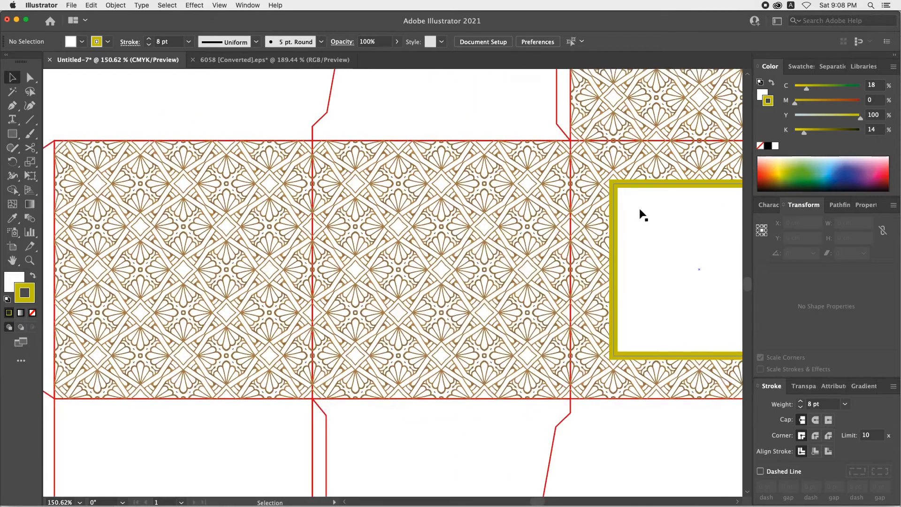
left_click_drag(642, 215, 435, 215)
left_click(384, 156, "shift")
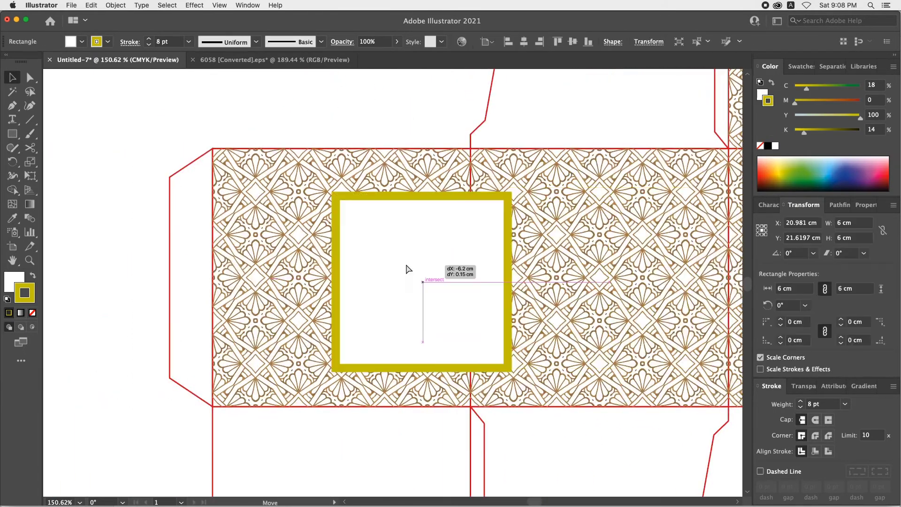
left_click_drag(559, 183, 307, 183)
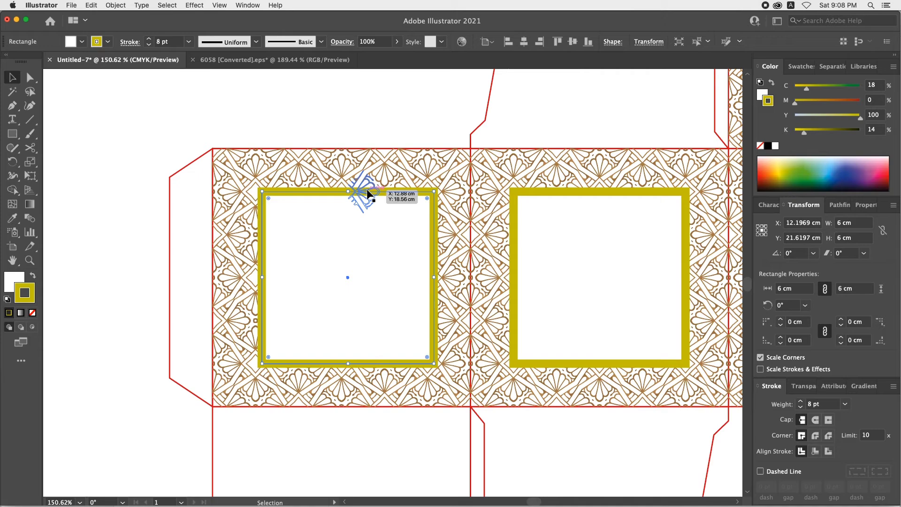
left_click(355, 148, "shift")
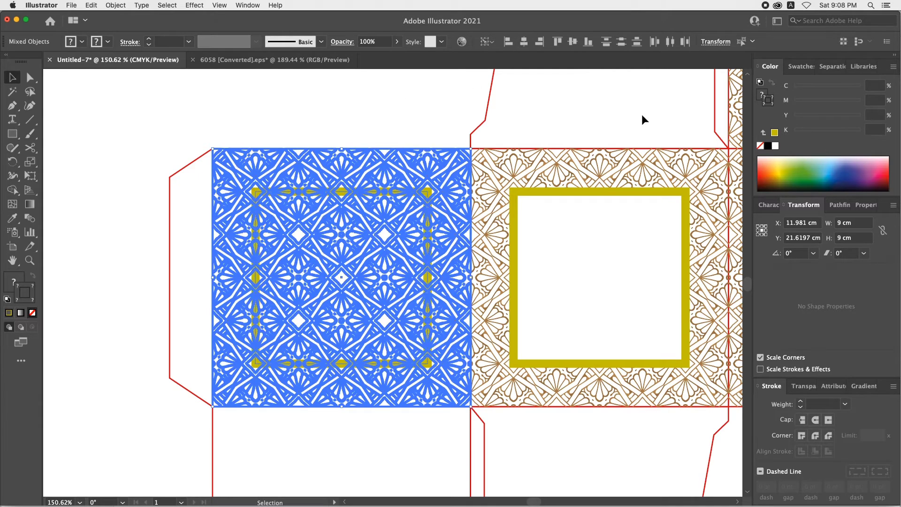
Step: Select all red dieline paths with Select Same and open their Arrange options
left_click(641, 114)
left_click_drag(617, 126, 462, 184)
scroll(462, 184, "up", 5)
scroll(462, 184, "right", 8)
left_click(599, 215)
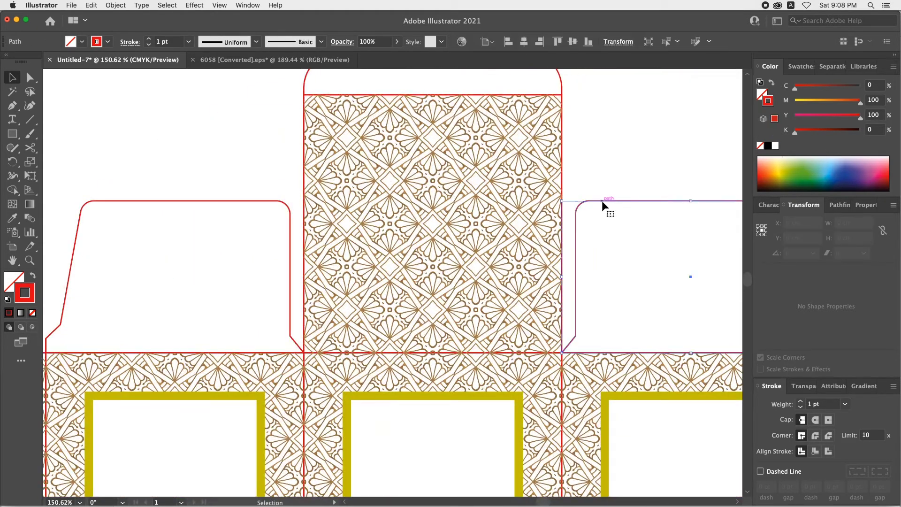
left_click(601, 201)
left_click(669, 43)
right_click(605, 201)
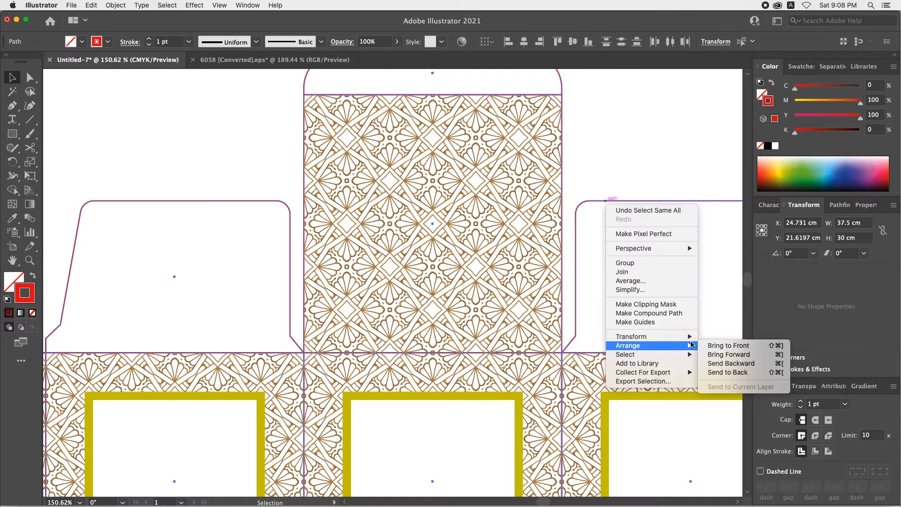
left_click(727, 345)
left_click(578, 201)
Step: Place a copy of the square in the top panel and centre it vertically there
left_click_drag(499, 413, 512, 168)
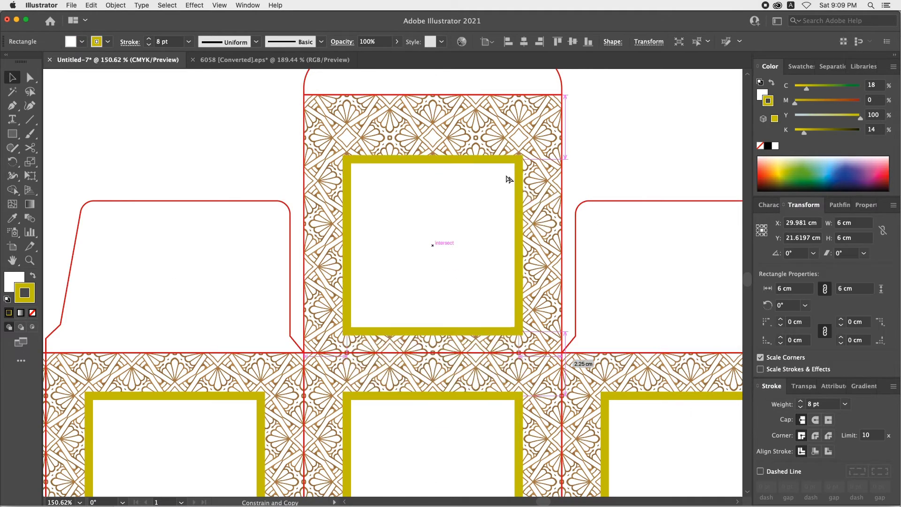
left_click(563, 152, "shift")
left_click(572, 42)
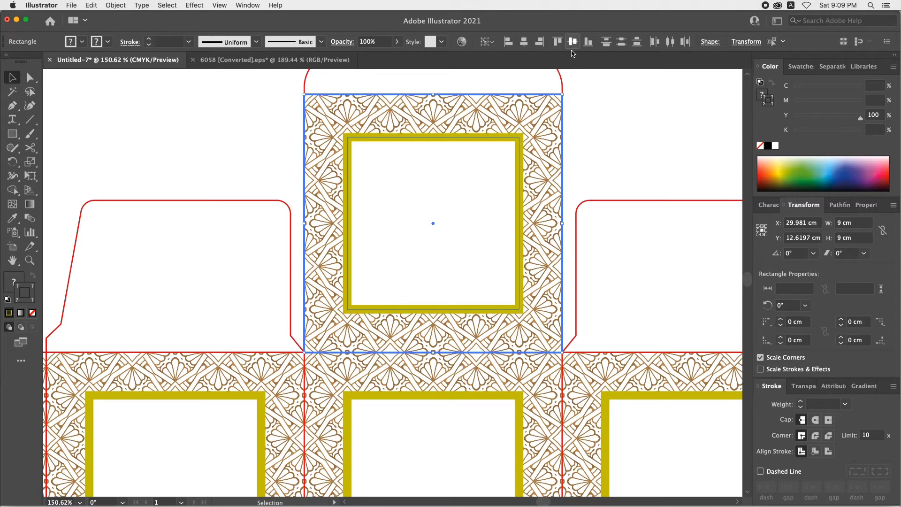
left_click(586, 93)
left_click(460, 197)
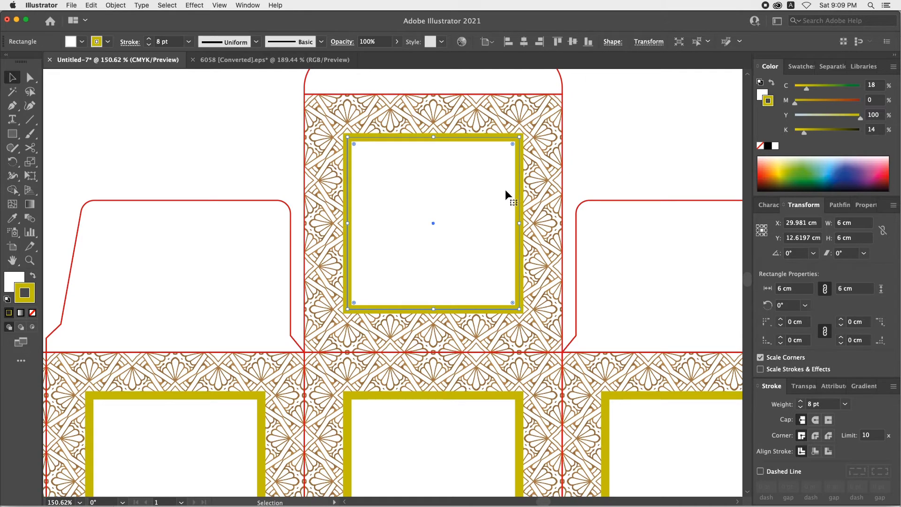
Step: Paste a copy of the top square in place and rotate it 45°
left_click(90, 5)
left_click(99, 49)
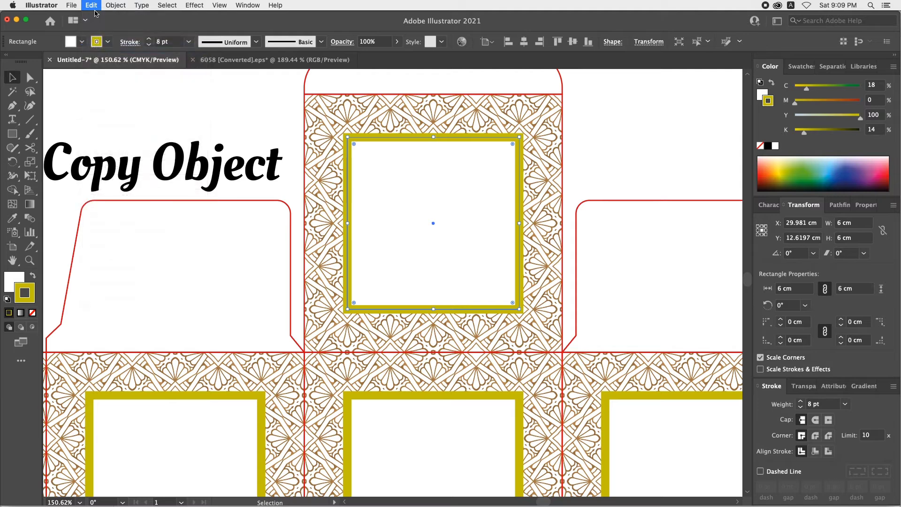
left_click(91, 5)
left_click(113, 85)
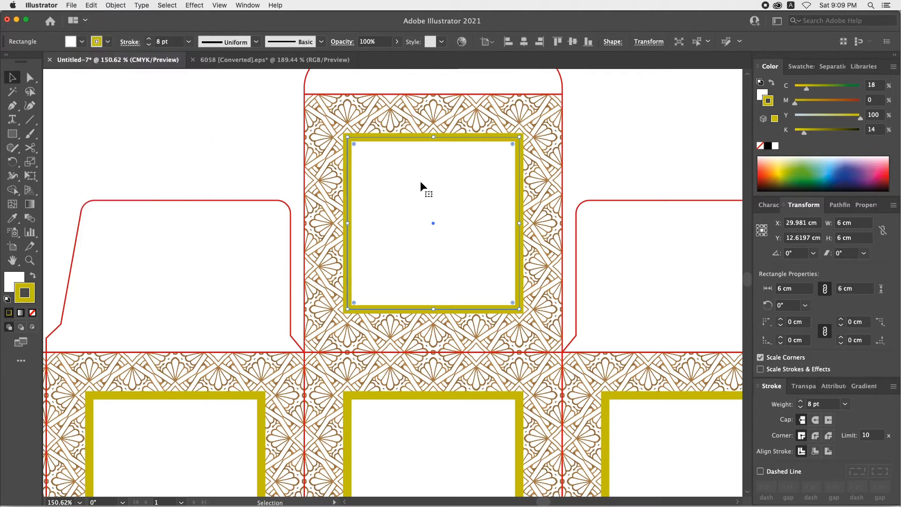
left_click(11, 162)
left_click_drag(573, 221, 578, 121)
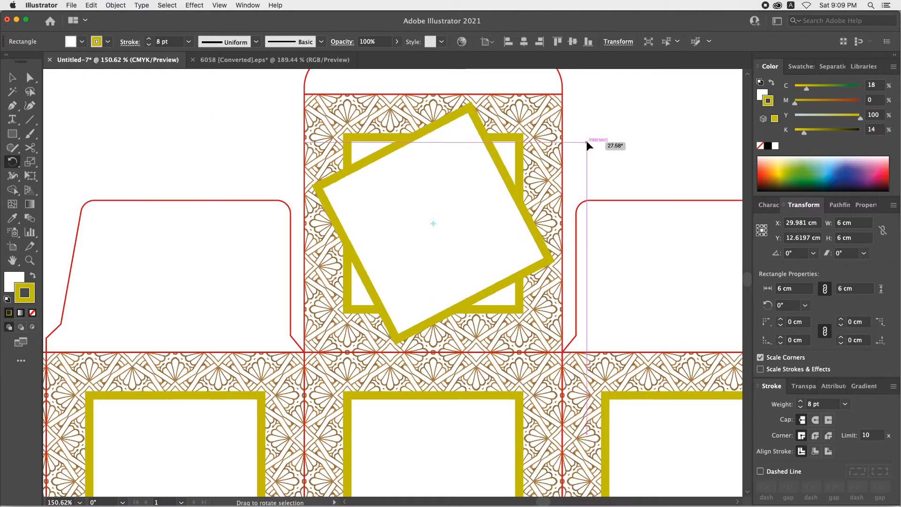
key("v")
Step: Unite both squares into an eight-point star with Pathfinder and scale it down
left_click(517, 145, "shift")
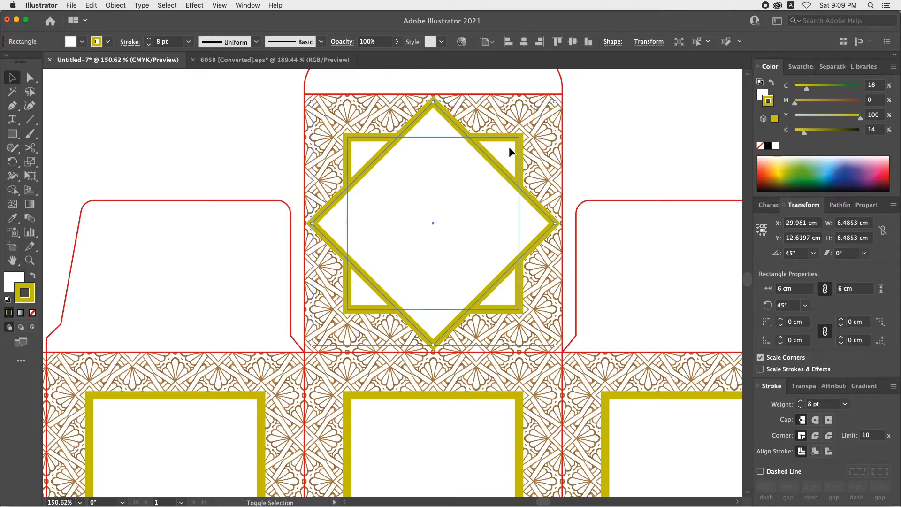
left_click(839, 204)
left_click(764, 310)
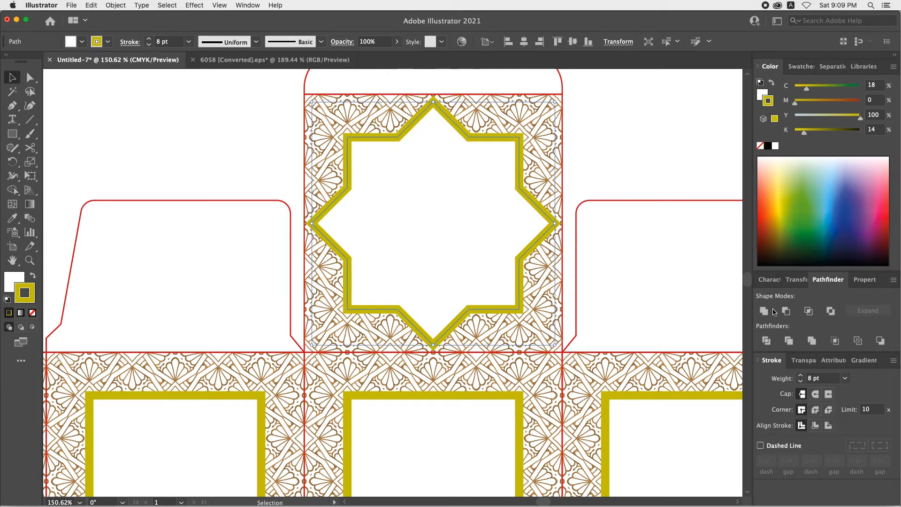
left_click_drag(555, 101, 536, 131)
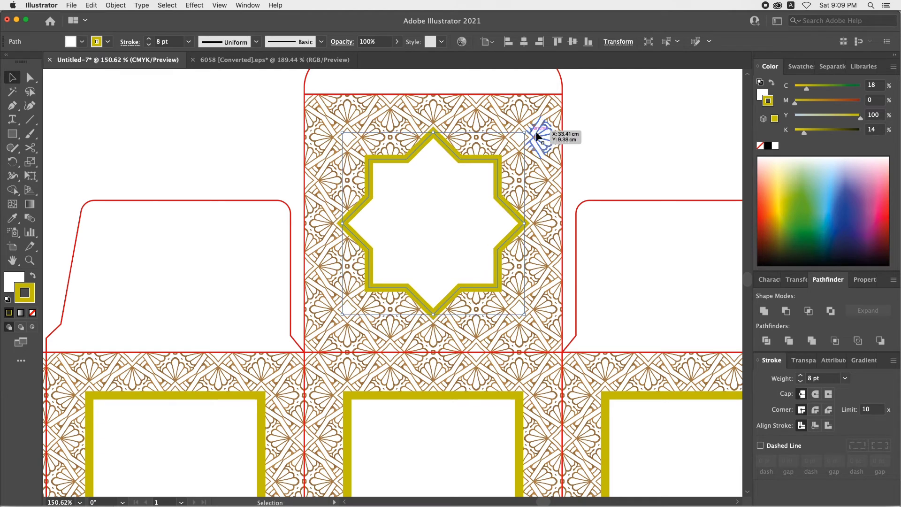
left_click(611, 137)
key("super+0")
key("z")
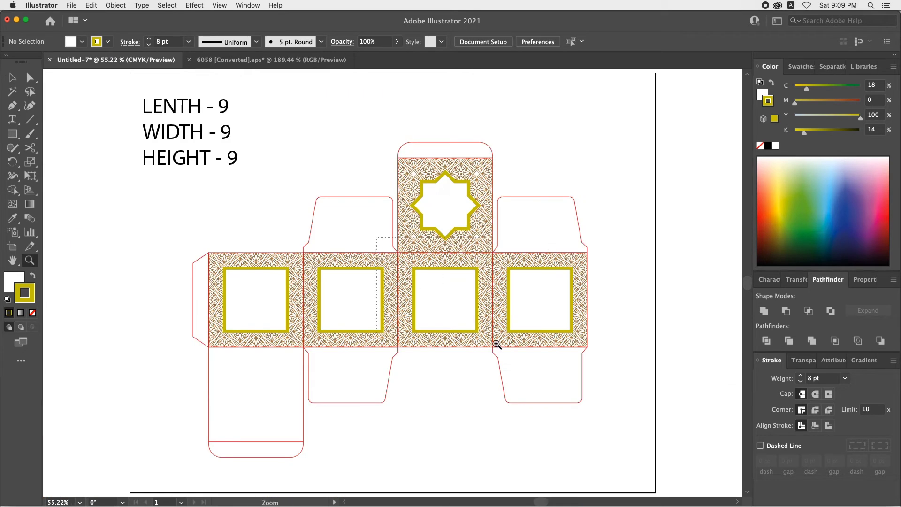
left_click_drag(553, 350, 482, 360)
Step: Place a new text object below the panels and type the title text
scroll(482, 359, "down", 2)
scroll(469, 376, "left", 4)
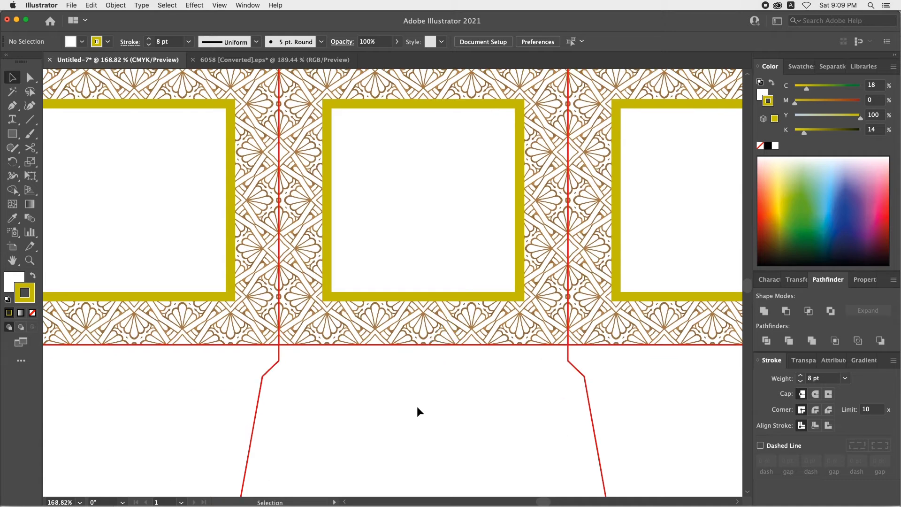
key("t")
left_click(391, 427)
type("bair")
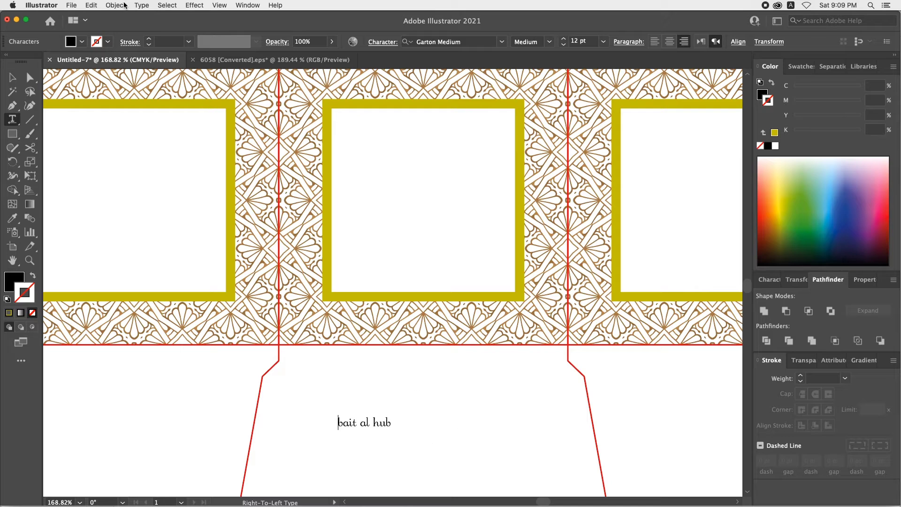
Step: Apply Title Case to the 'Bait al Hub' text and restore the lowercase 'al'
left_click(142, 5)
mouse_move(160, 140)
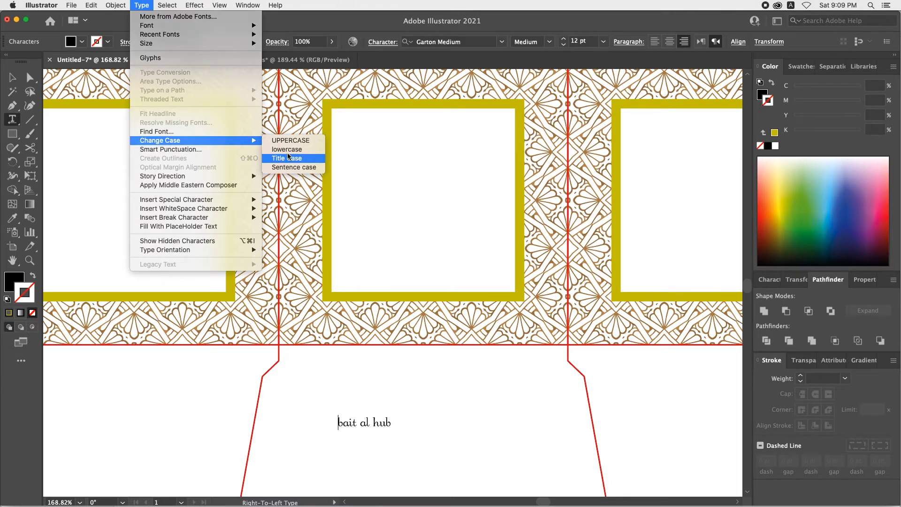
left_click(289, 158)
left_click(12, 77)
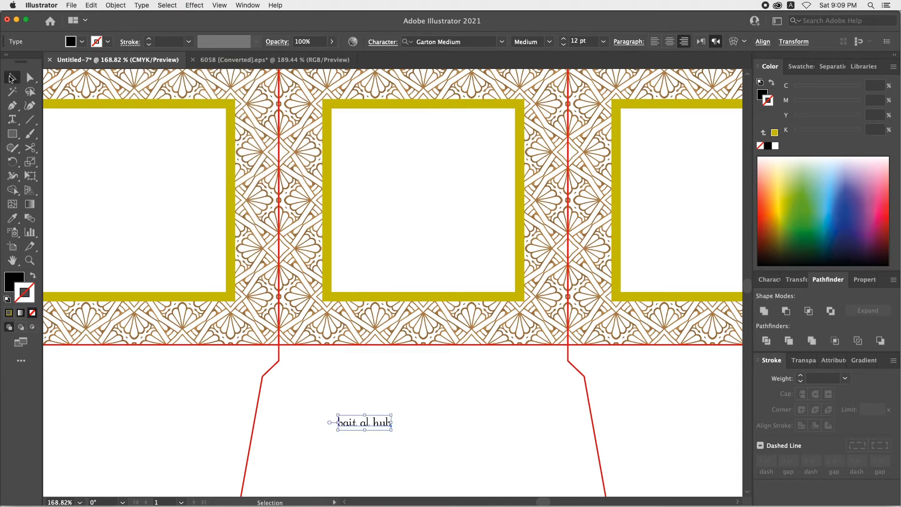
left_click(141, 5)
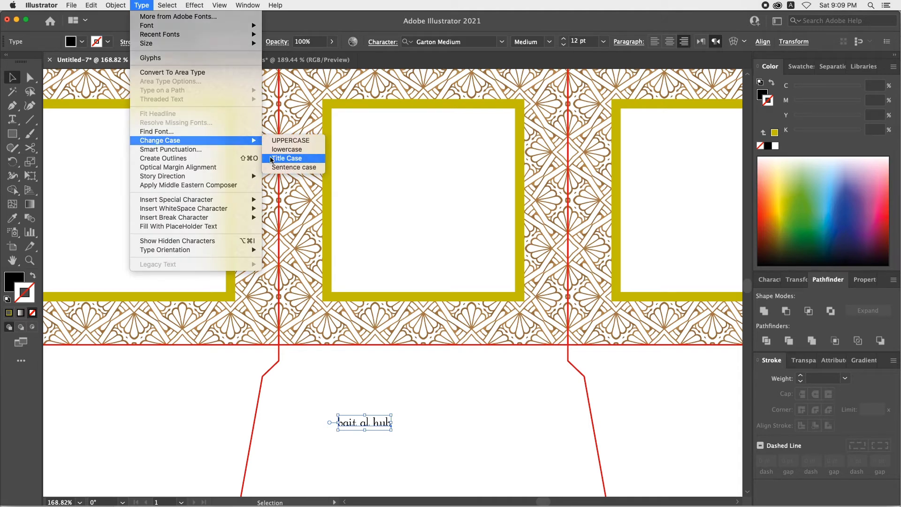
left_click(287, 158)
double_click(362, 422)
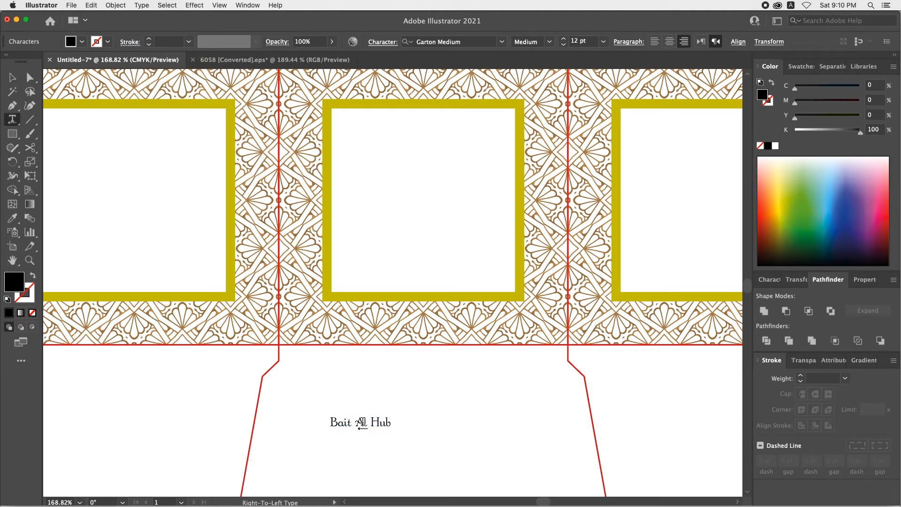
triple_click(361, 422)
left_click(361, 422)
left_click(12, 77)
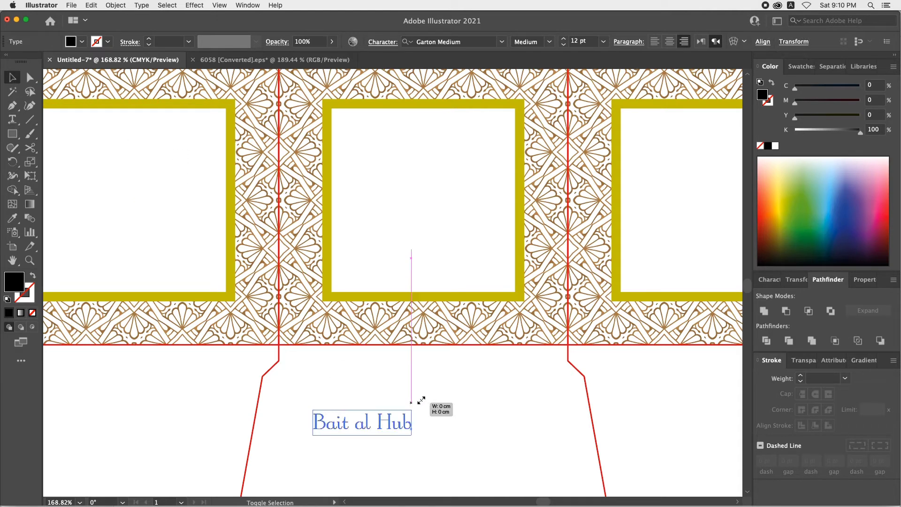
Step: Enlarge the title, move it into the centre panel and set negative tracking
left_click_drag(390, 415, 435, 403)
left_click_drag(399, 427, 454, 211)
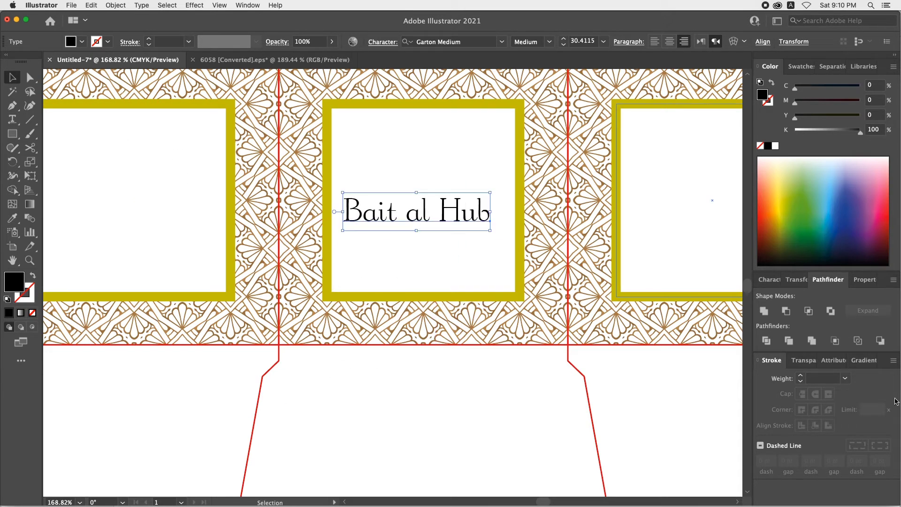
left_click(769, 280)
left_click(870, 325)
type("-50")
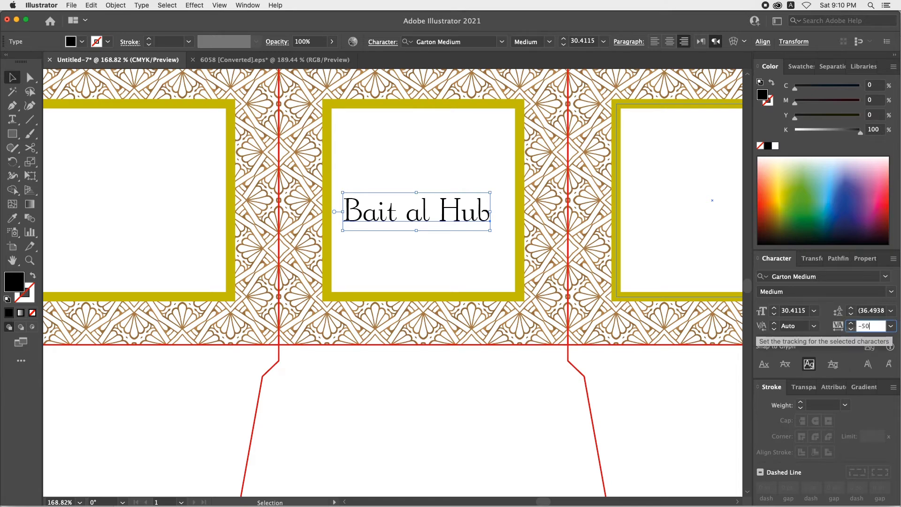
key("Return")
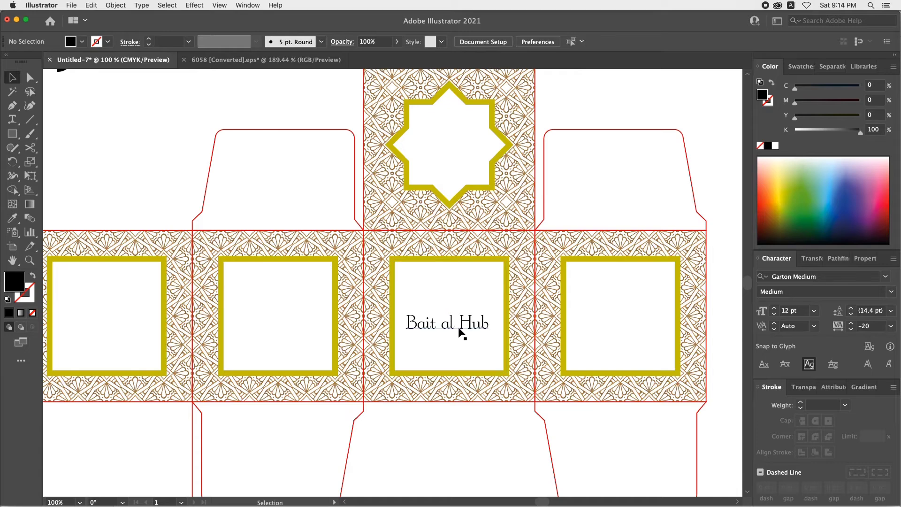
Step: Convert the title to outlines and centre it in its surrounding frame
left_click(453, 325)
right_click(452, 325)
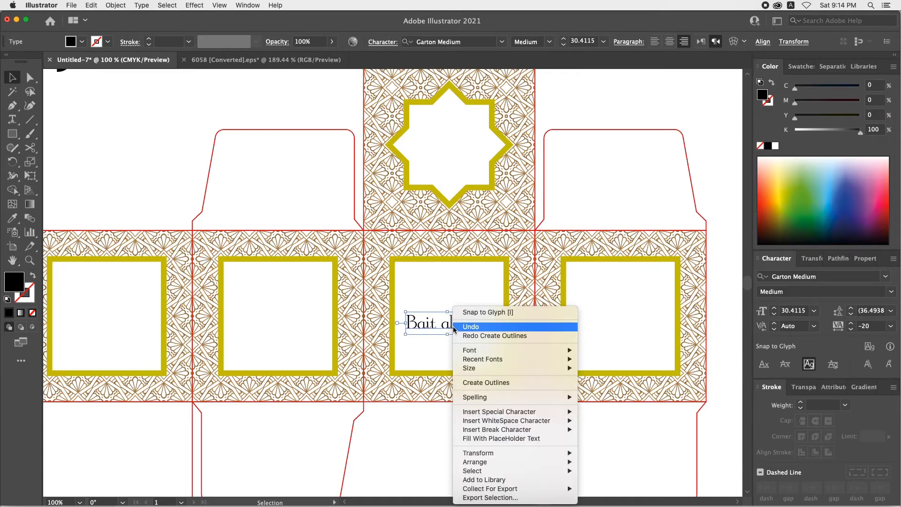
left_click(480, 382)
left_click(462, 299, "shift")
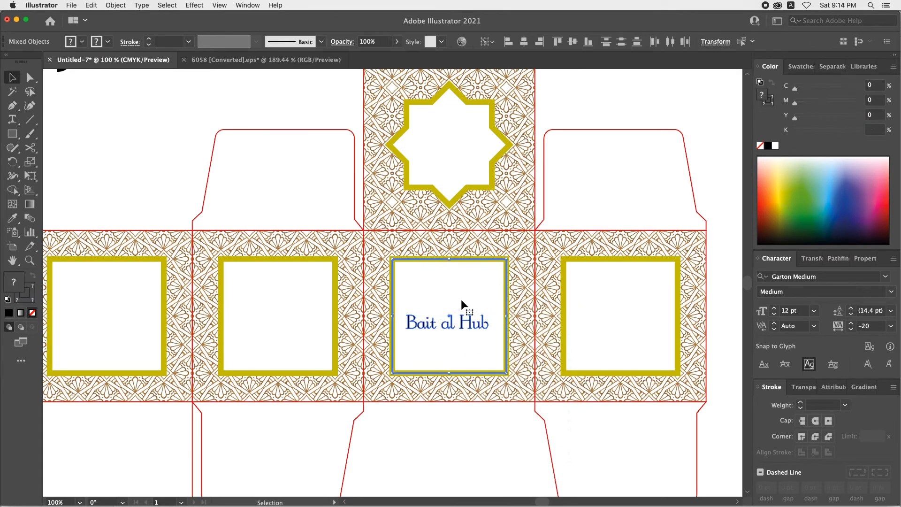
left_click(524, 41)
left_click(572, 41)
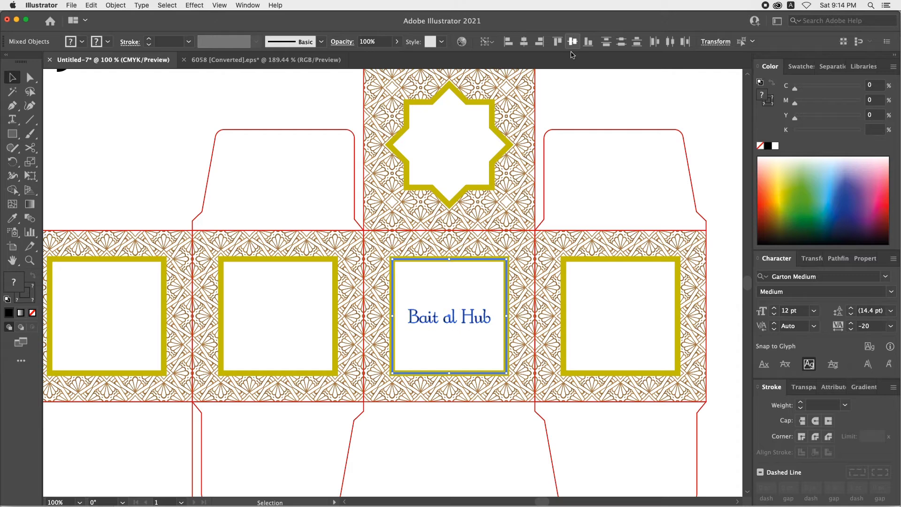
left_click(587, 108)
scroll(610, 140, "left", 5)
scroll(610, 141, "down", 1)
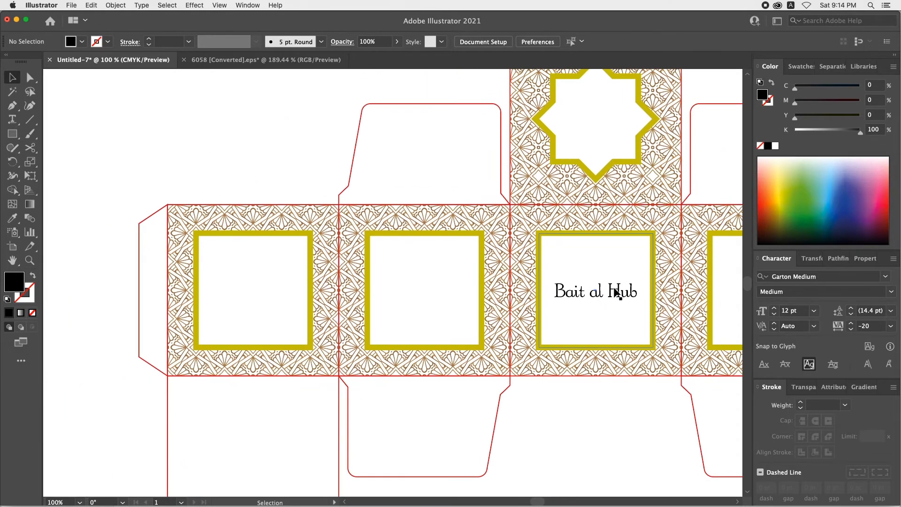
Step: Alt-drag the outlined 'Bait al Hub' into the first panel and centre it on that frame
left_click_drag(616, 292, 323, 291)
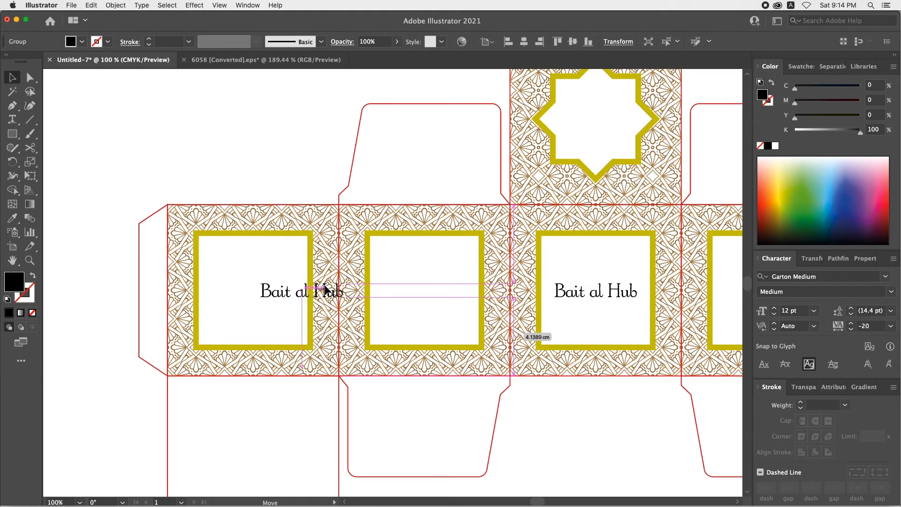
left_click(283, 270, "shift")
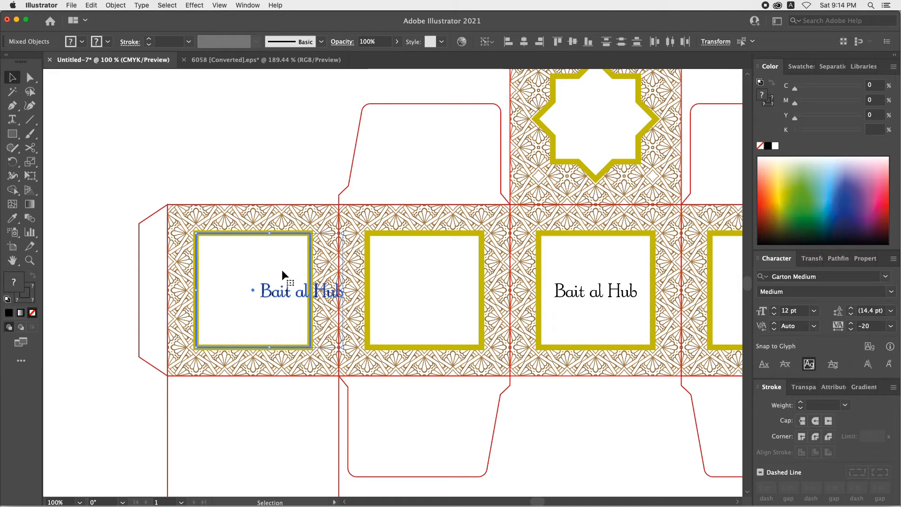
left_click(535, 42)
left_click(440, 86)
key("z")
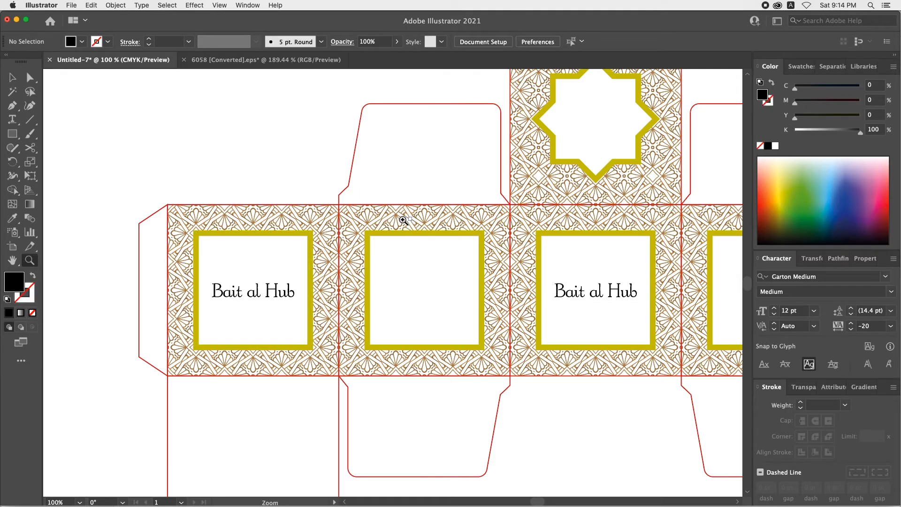
left_click_drag(488, 372, 533, 398)
Step: Type 'Luxia Perfume' on two lines in the second panel and centre-align it
key("v")
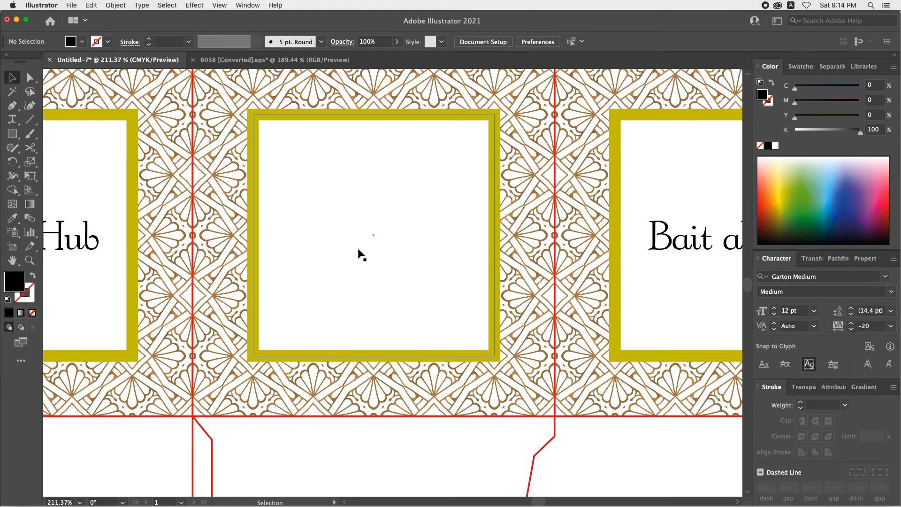
key("t")
left_click(350, 240)
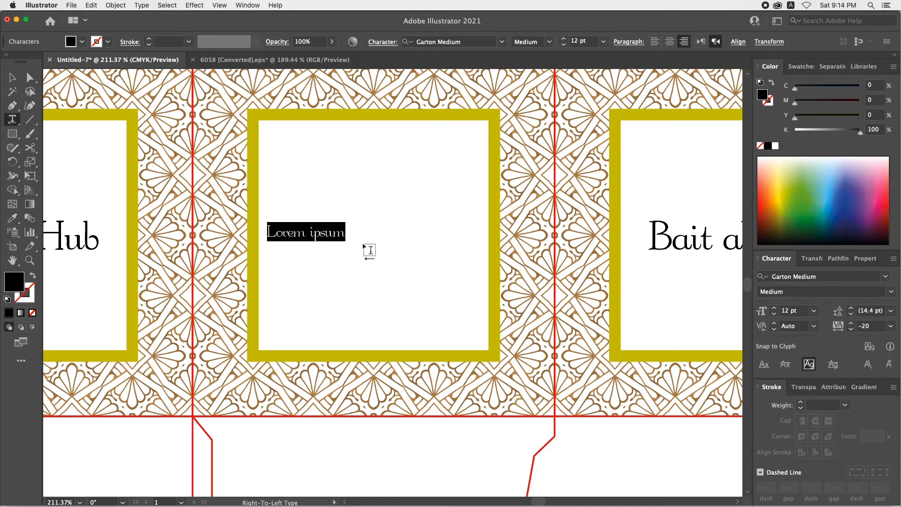
type("Luxia")
type("Per")
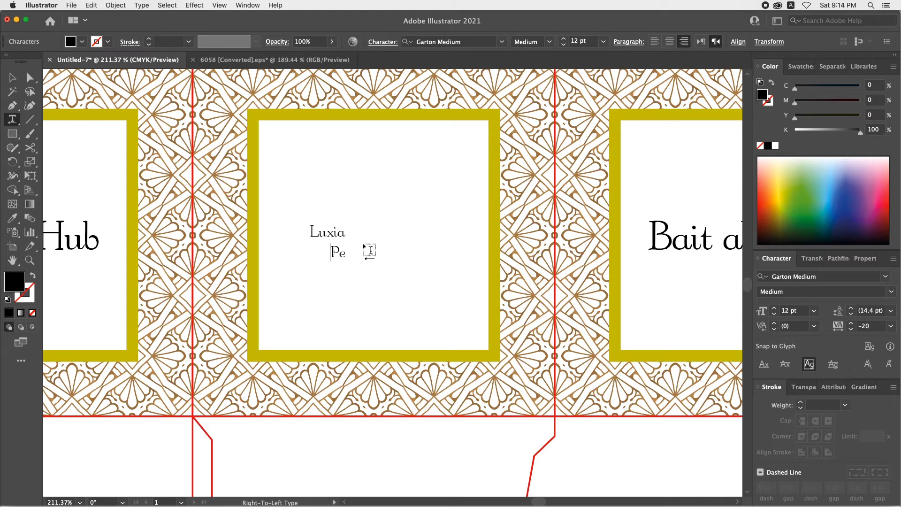
type("fume")
left_click(12, 77)
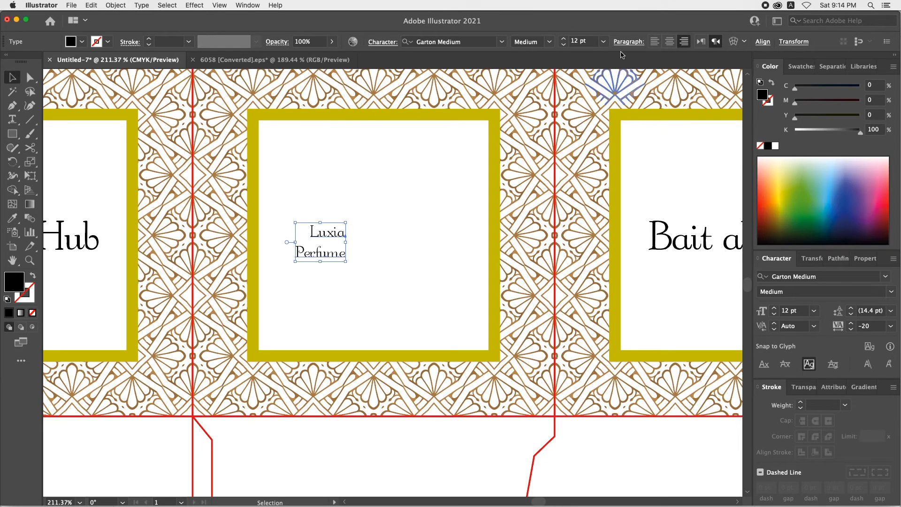
left_click(668, 43)
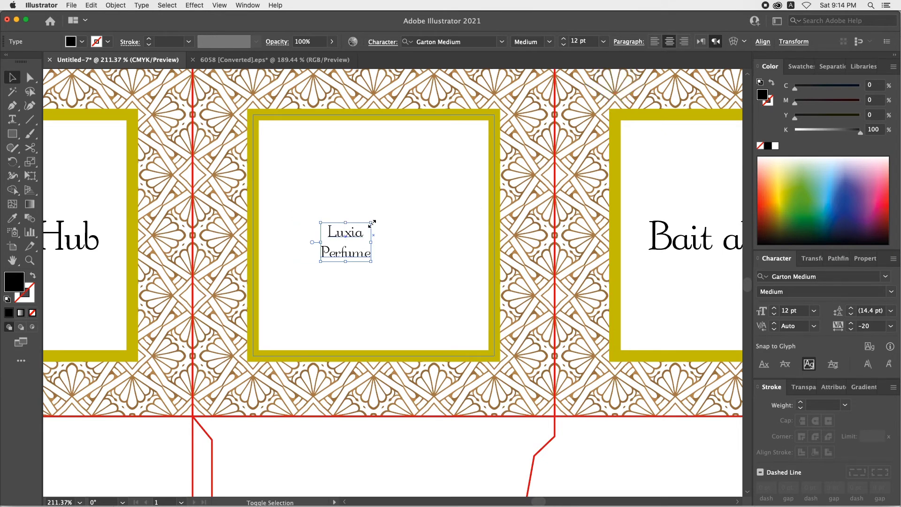
Step: Enlarge the Luxia Perfume text, create outlines, and centre it within the square frame
left_click_drag(372, 223, 404, 196)
key("super+minus")
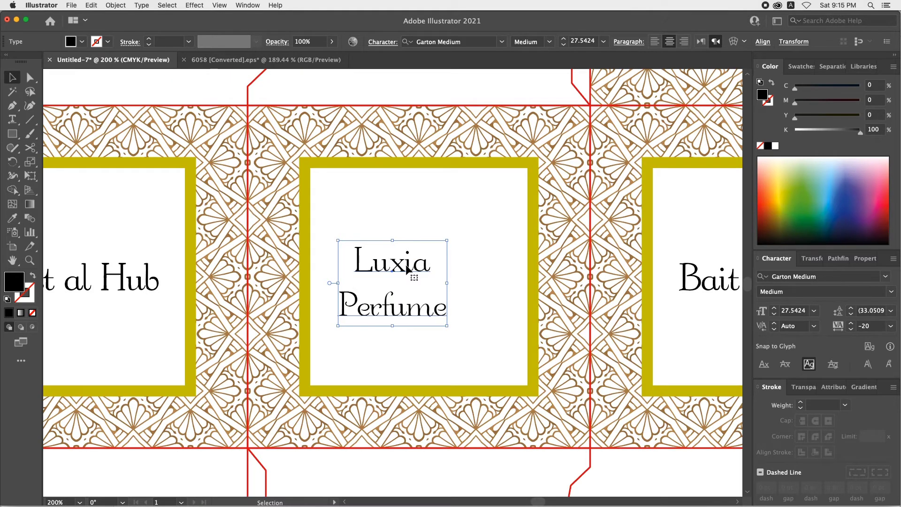
left_click_drag(406, 268, 430, 268)
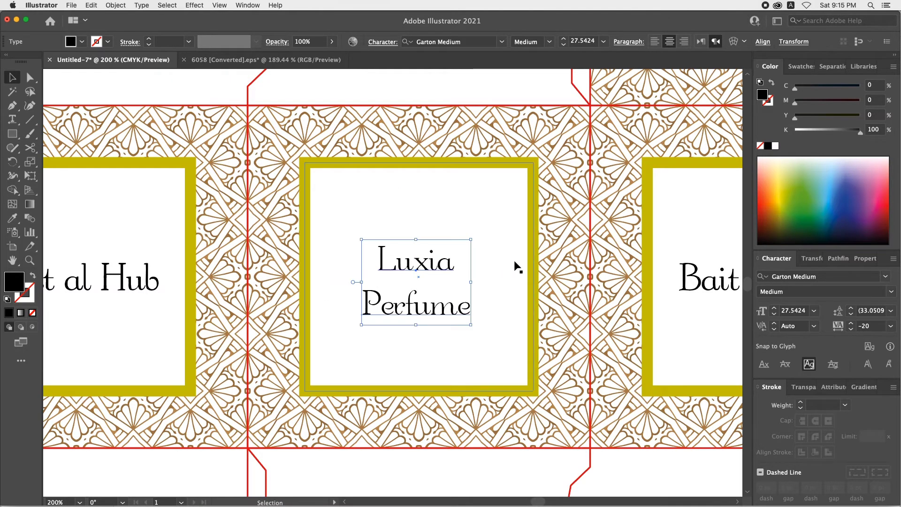
right_click(421, 267)
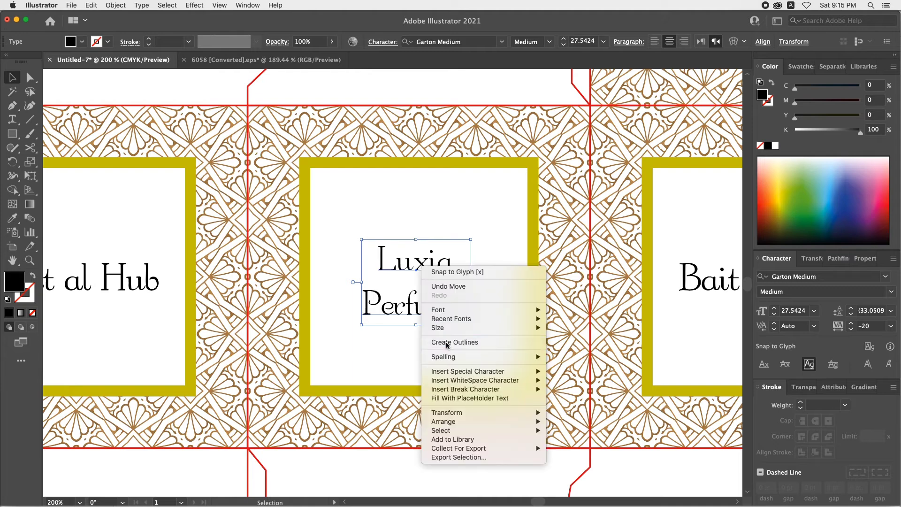
left_click(448, 344)
left_click(434, 222, "shift")
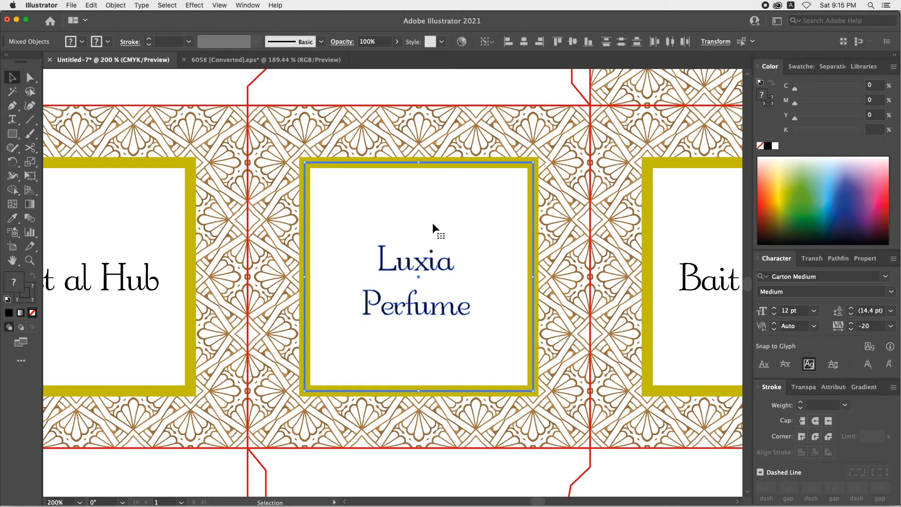
left_click(523, 41)
left_click(572, 42)
Step: Resize the outlined Luxia Perfume lettering slightly, then zoom out to the whole box
left_click(501, 88)
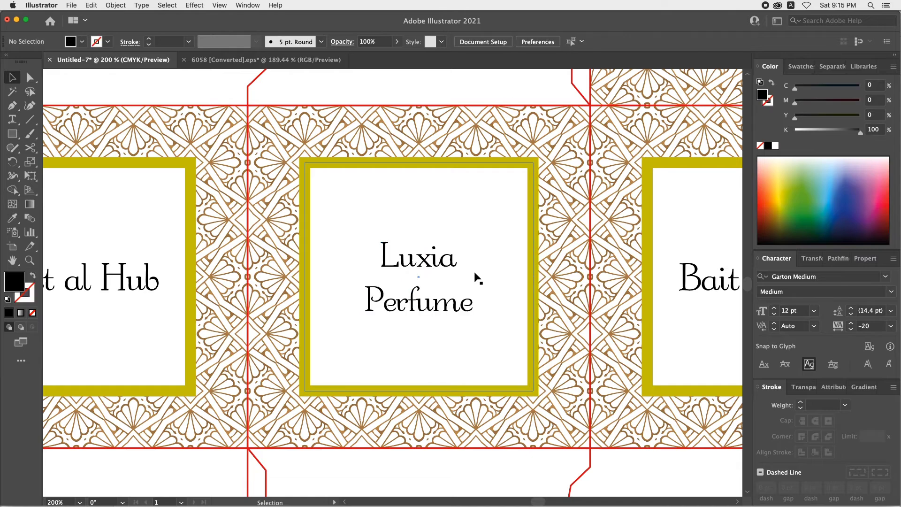
left_click(448, 255)
left_click_drag(476, 243, 482, 241)
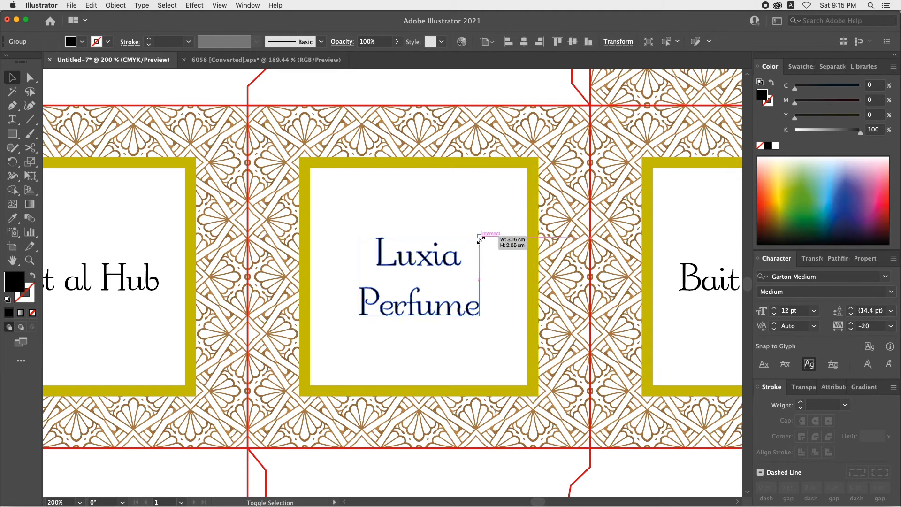
key("super+shift+o")
key("super+minus")
key("super+minus")
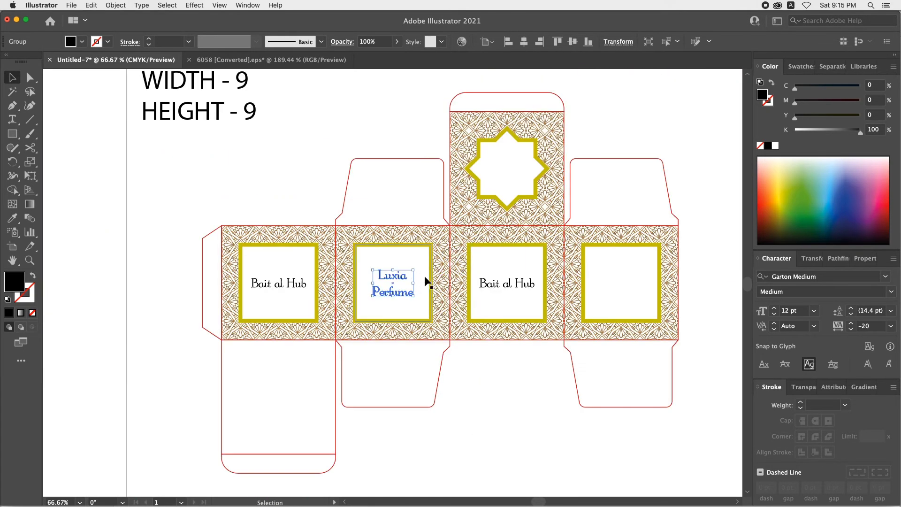
Step: Alt-drag a copy of the Luxia Perfume outlines into the fourth panel, centred in its frame
left_click_drag(298, 296, 515, 296)
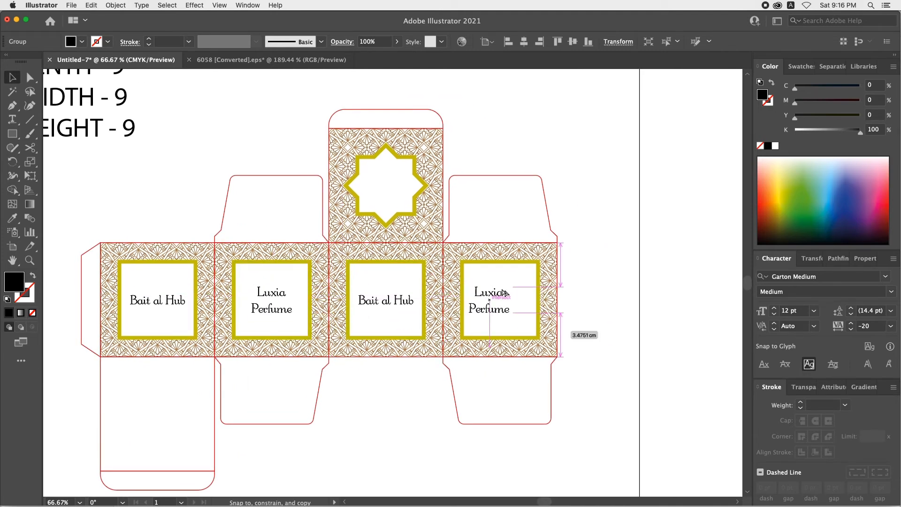
left_click(513, 280, "shift")
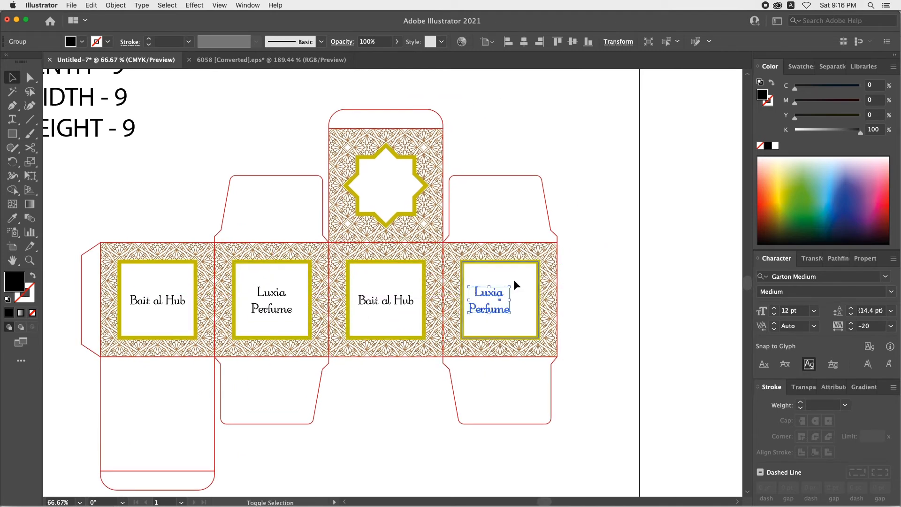
left_click(522, 44)
left_click(583, 149)
left_click_drag(515, 147, 554, 169)
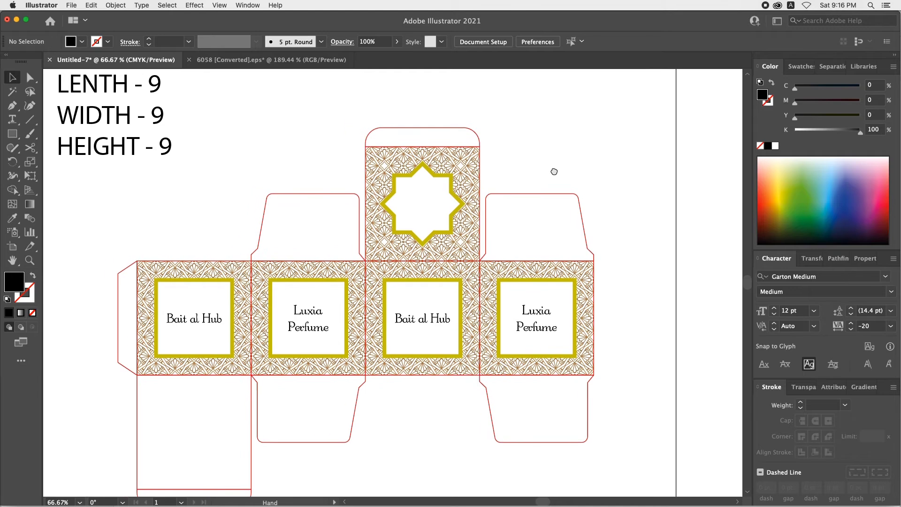
key("z")
left_click_drag(533, 285, 466, 271)
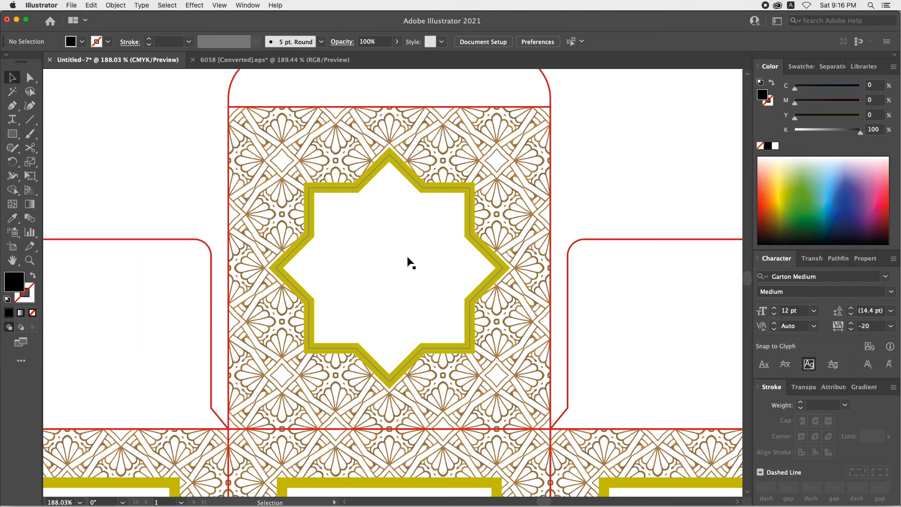
Step: Type 'Lp' as a new text object beside the star panel and zoom in on it
key("t")
left_click(510, 168)
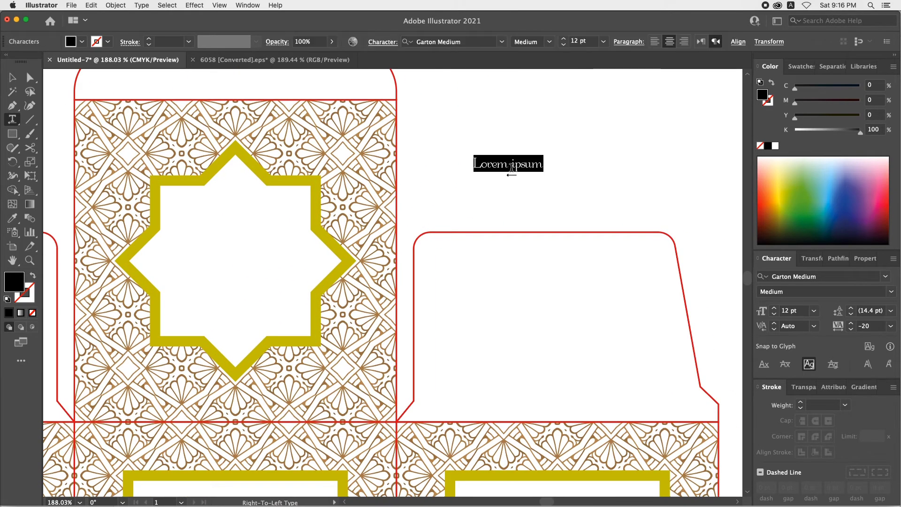
key("BackSpace")
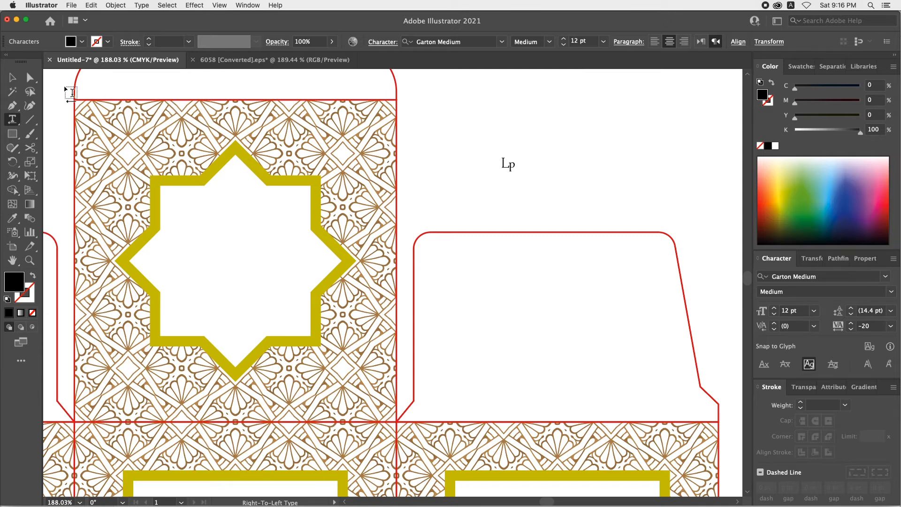
key("Escape")
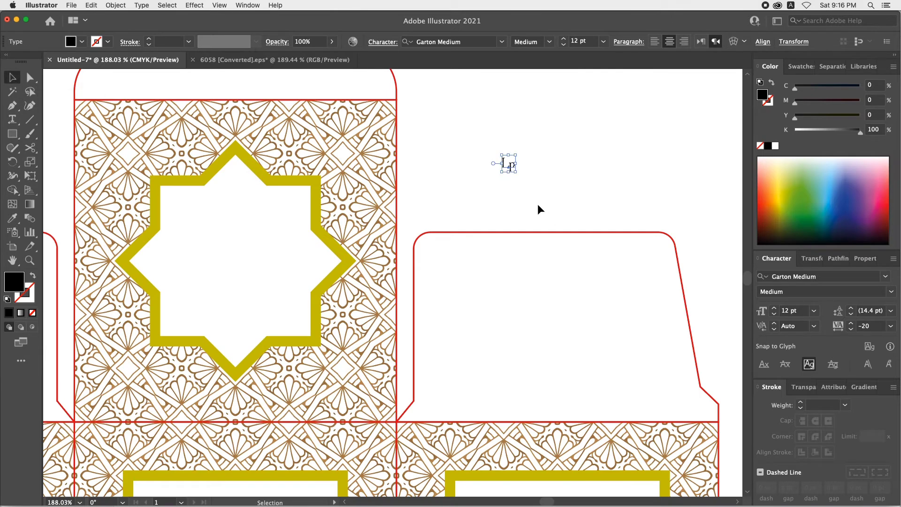
key("z")
left_click_drag(471, 140, 563, 213)
key("v")
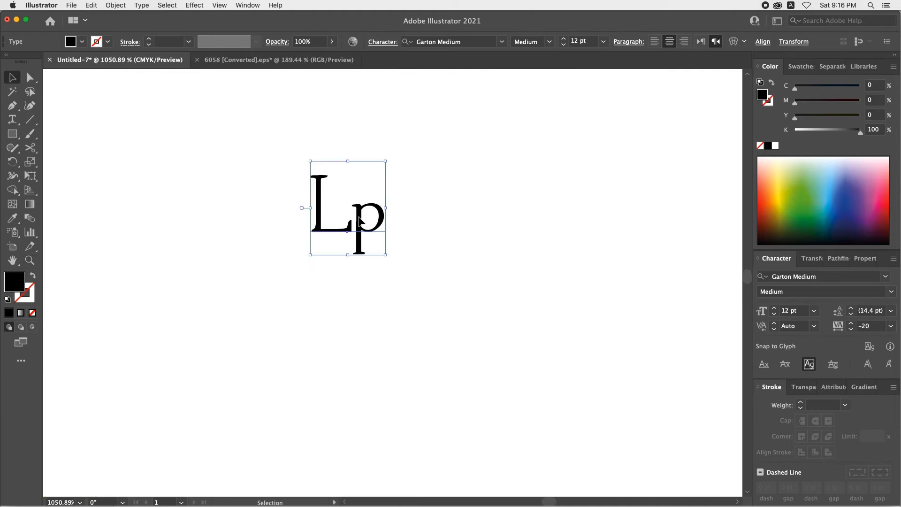
Step: Reduce the text object to a single capital 'L'
double_click(358, 221)
key("Return")
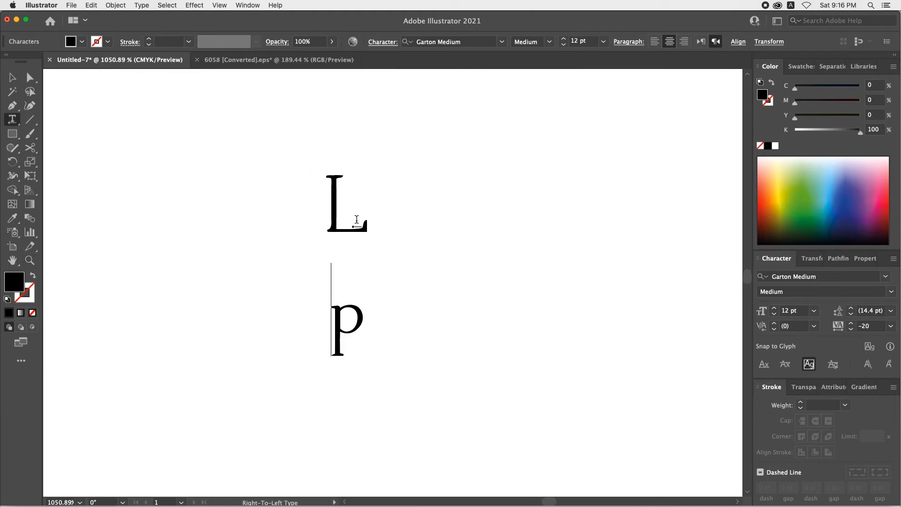
key("BackSpace")
left_click(12, 82)
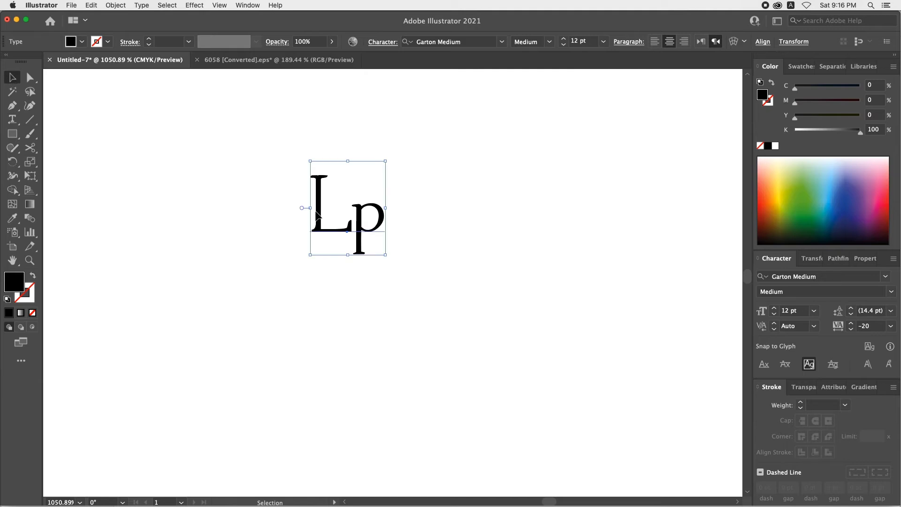
triple_click(330, 222)
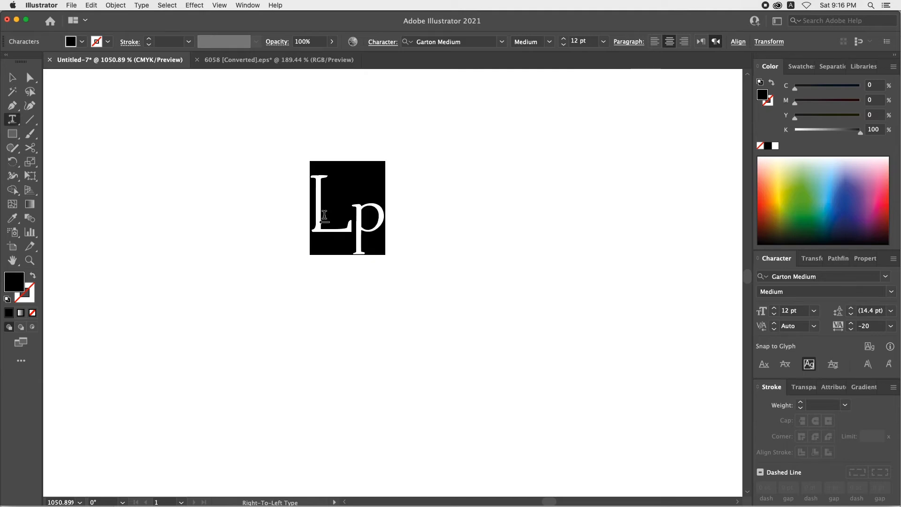
type("L")
left_click(11, 79)
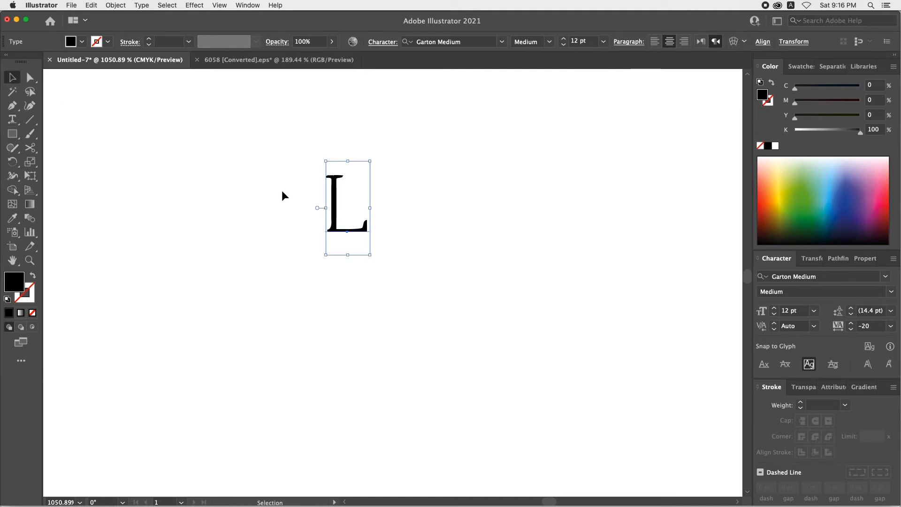
Step: Duplicate the L, change the copy to a capital 'P', and overlap it onto the L
left_click_drag(338, 202, 409, 244)
triple_click(405, 238)
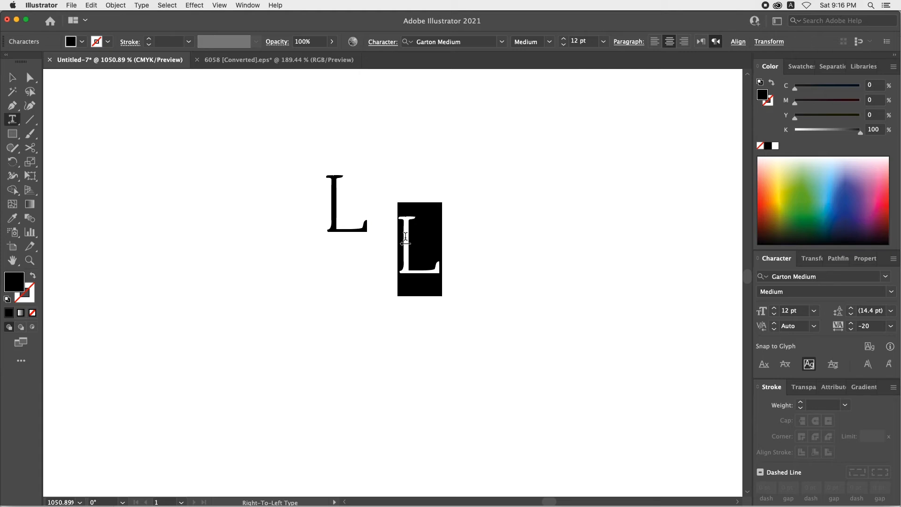
type("p")
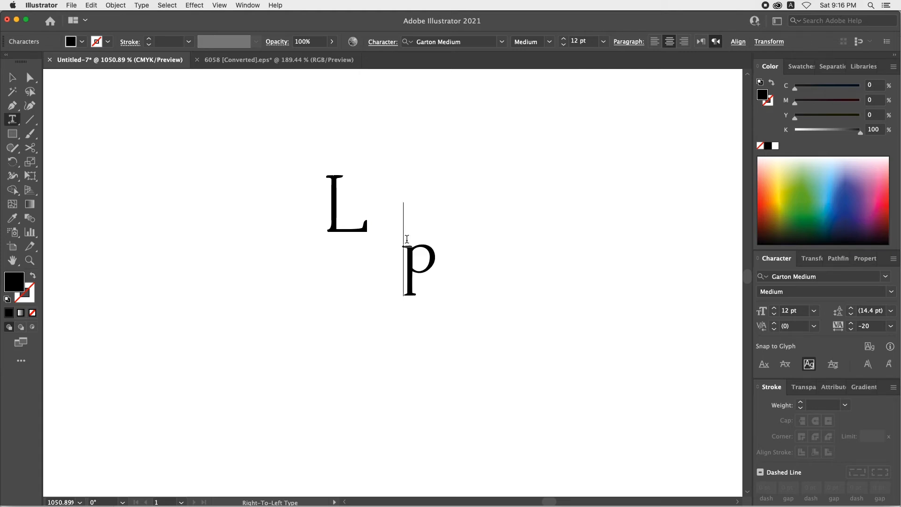
key("BackSpace")
type("P")
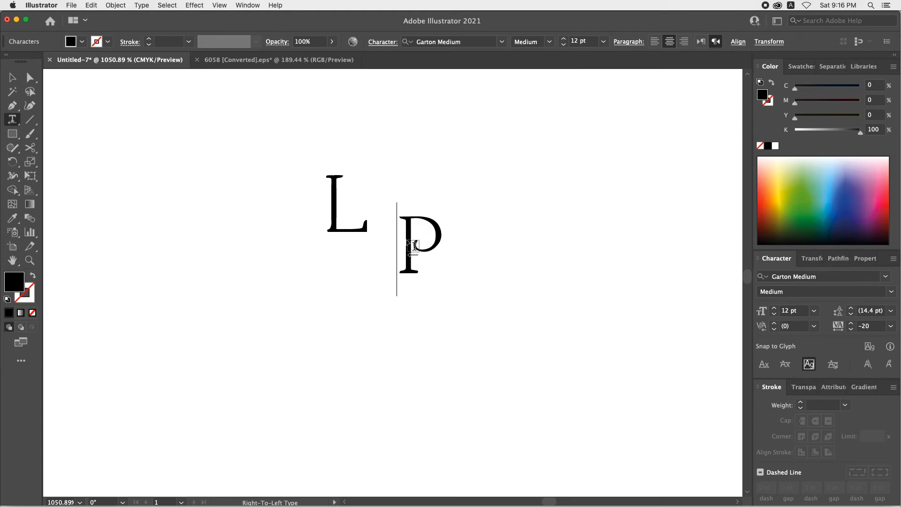
left_click(12, 78)
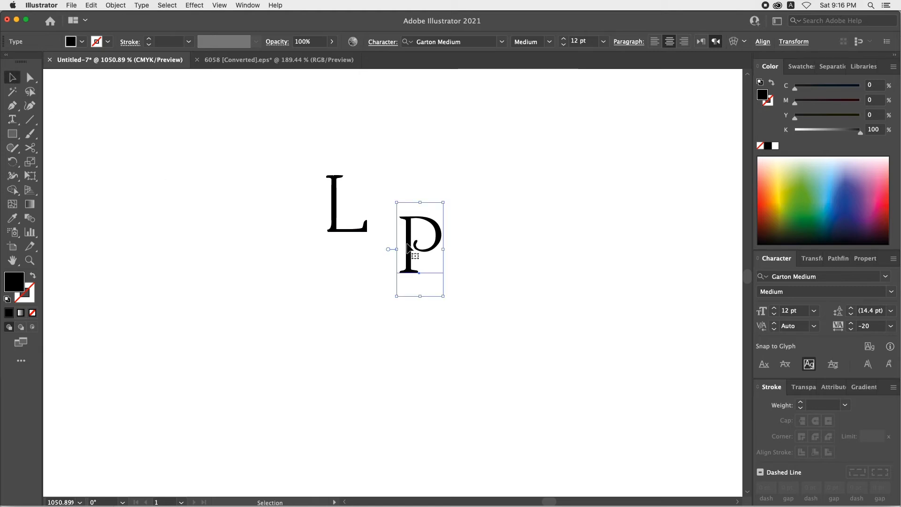
left_click_drag(412, 247, 357, 215)
Step: Select the L and P letters and convert them to outlines
left_click(422, 240)
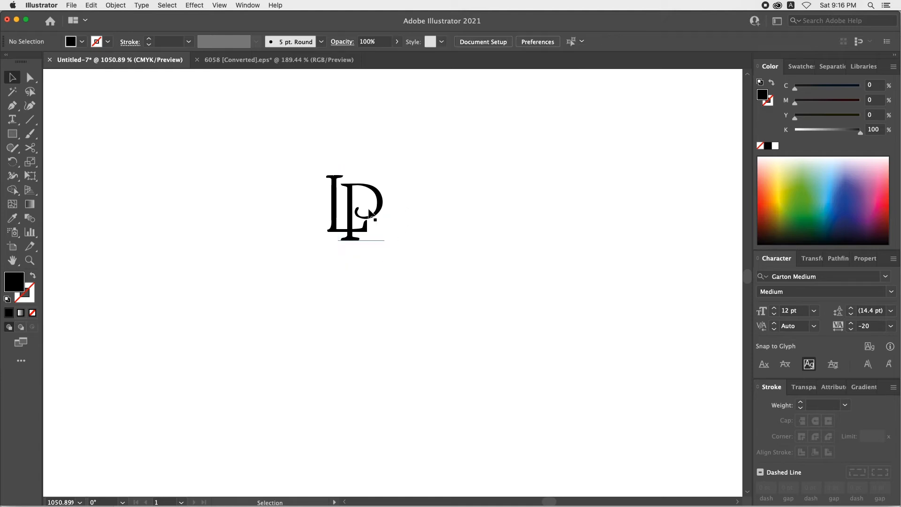
left_click_drag(303, 167, 395, 240)
right_click(367, 208)
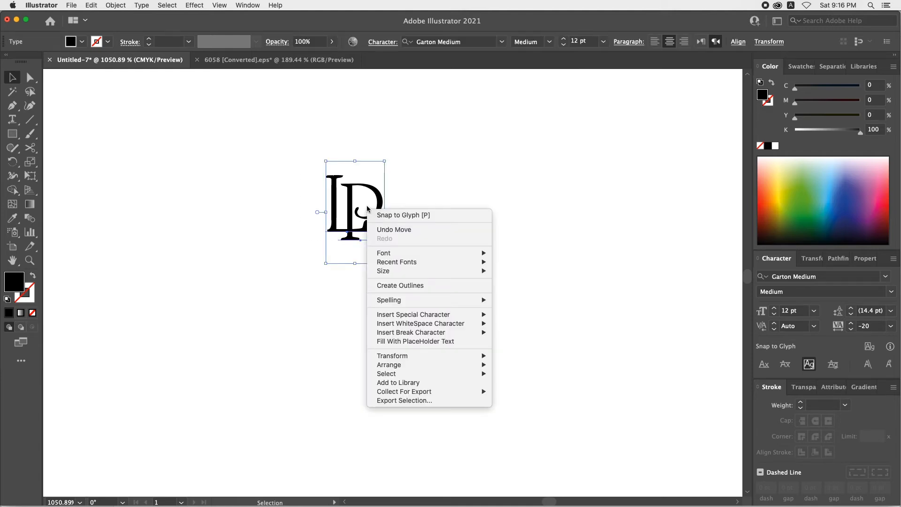
left_click(410, 285)
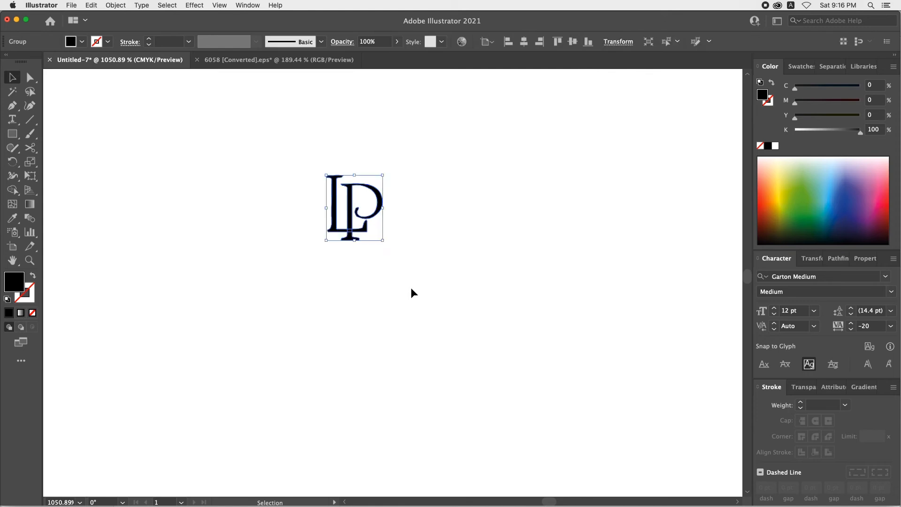
left_click_drag(373, 219, 412, 294)
key("super+minus")
key("super+minus")
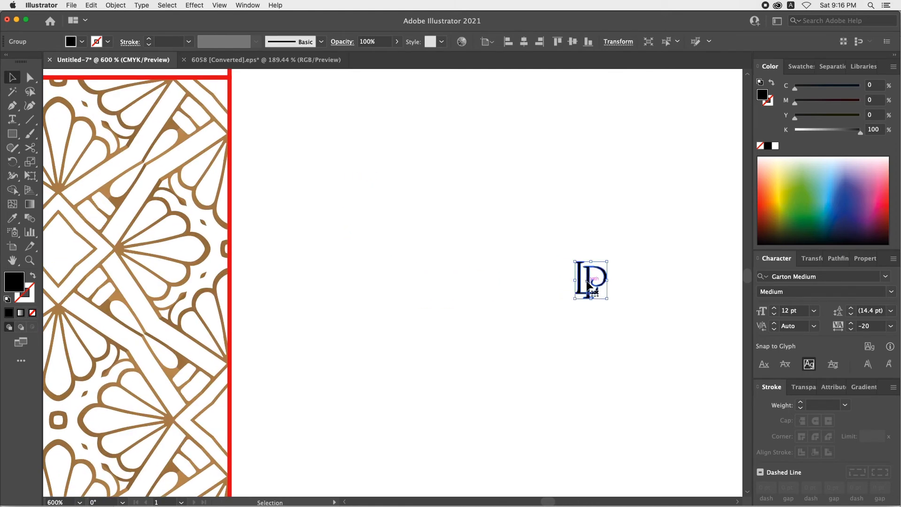
key("super+minus")
Step: Enlarge the LP monogram and centre it horizontally and vertically inside the star
key("super+minus")
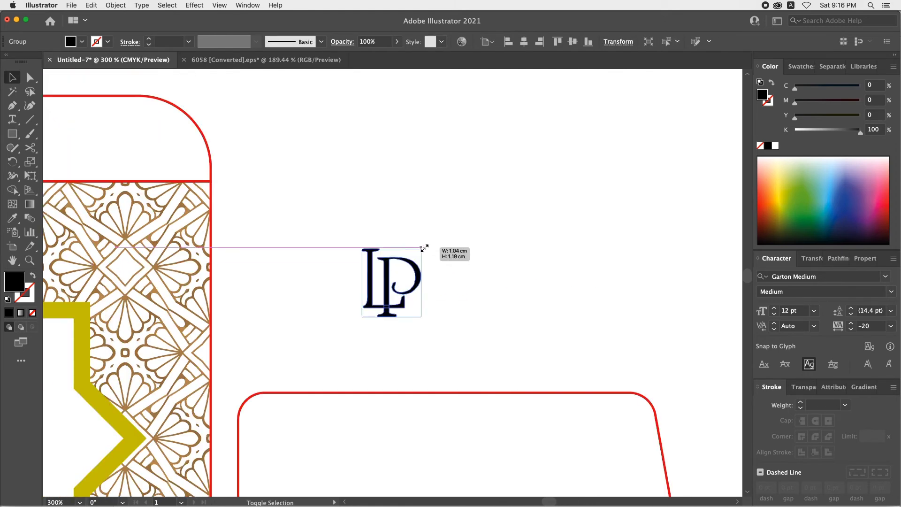
left_click_drag(400, 273, 439, 230)
mouse_move(372, 280)
left_mouse_down()
mouse_move(518, 243)
mouse_move(176, 340)
left_mouse_up()
key("super+minus")
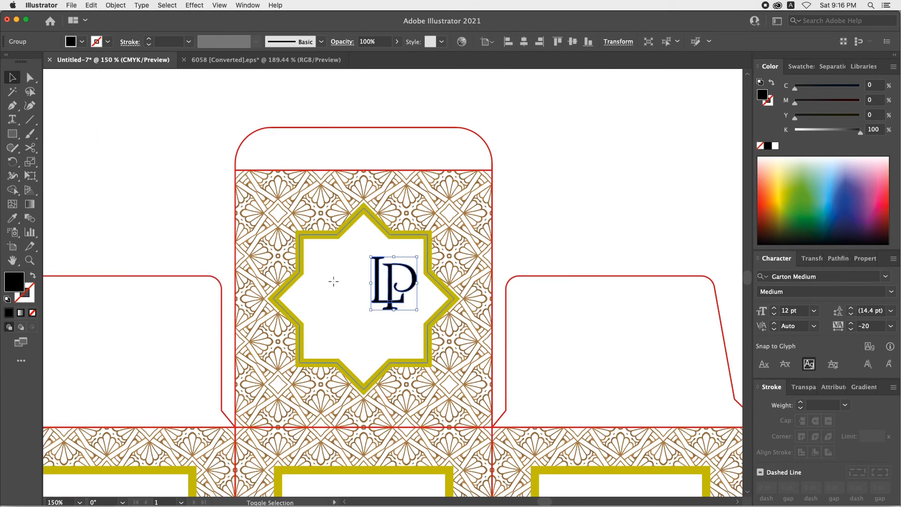
left_click(334, 293, "shift")
left_click(523, 41)
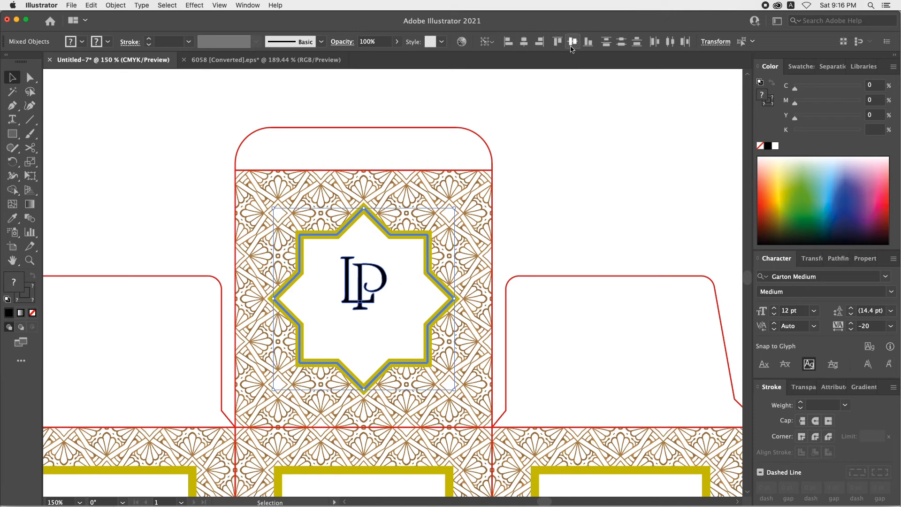
left_click(572, 41)
left_click(589, 136)
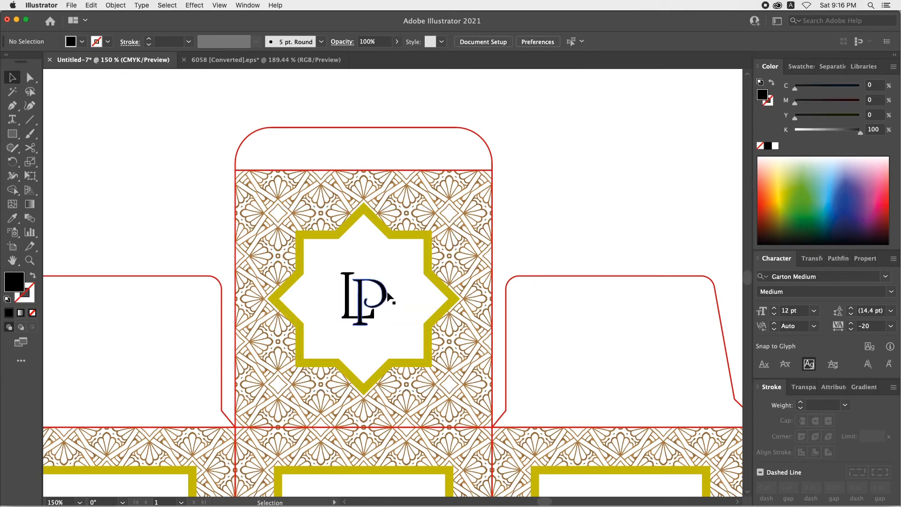
left_click(368, 317)
left_click(567, 241)
Step: Select the LP monogram and all panel text, excluding the dimension text
key("super+0")
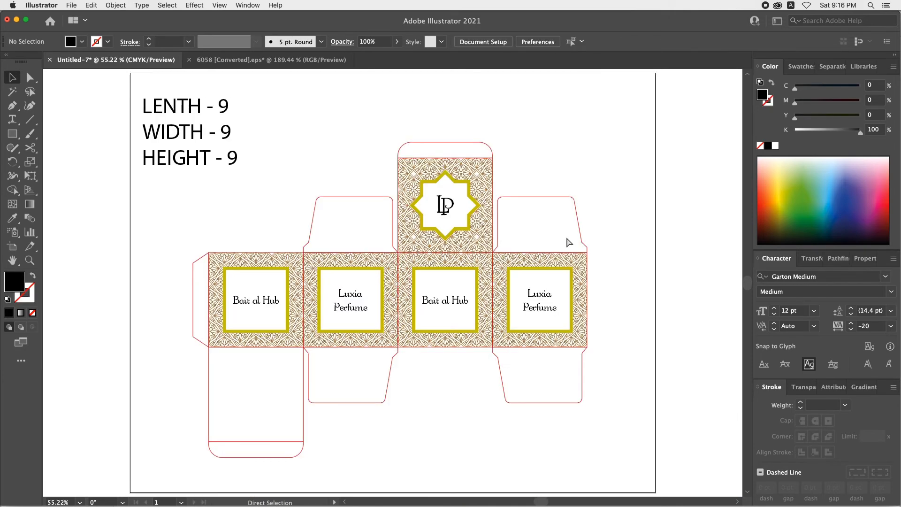
key("z")
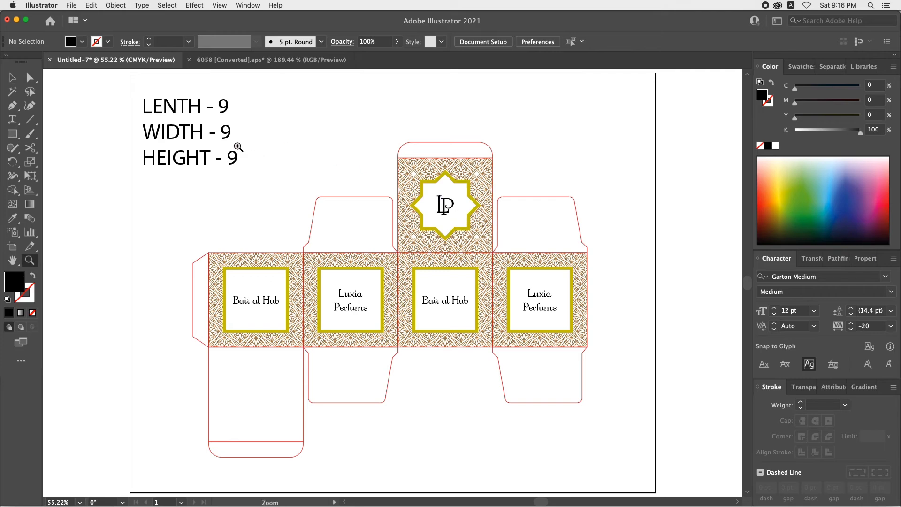
left_click_drag(170, 122, 642, 380)
key("v")
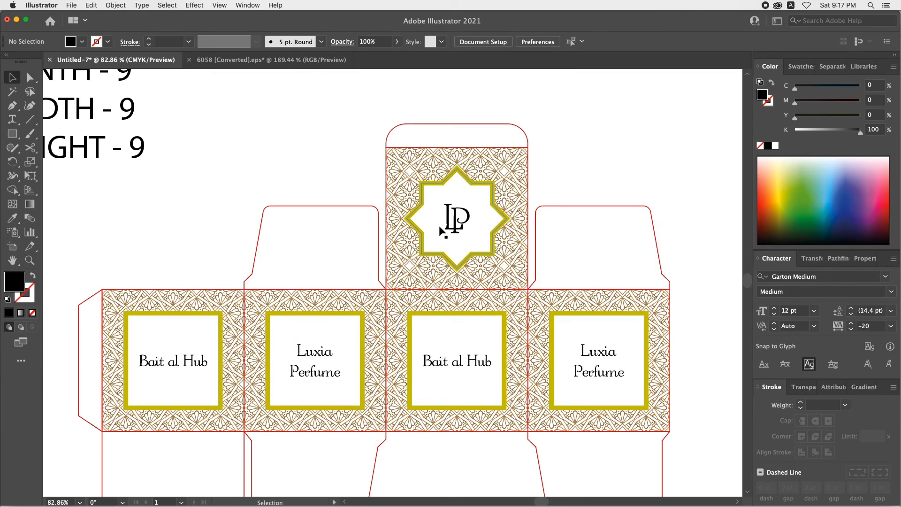
left_click(453, 229)
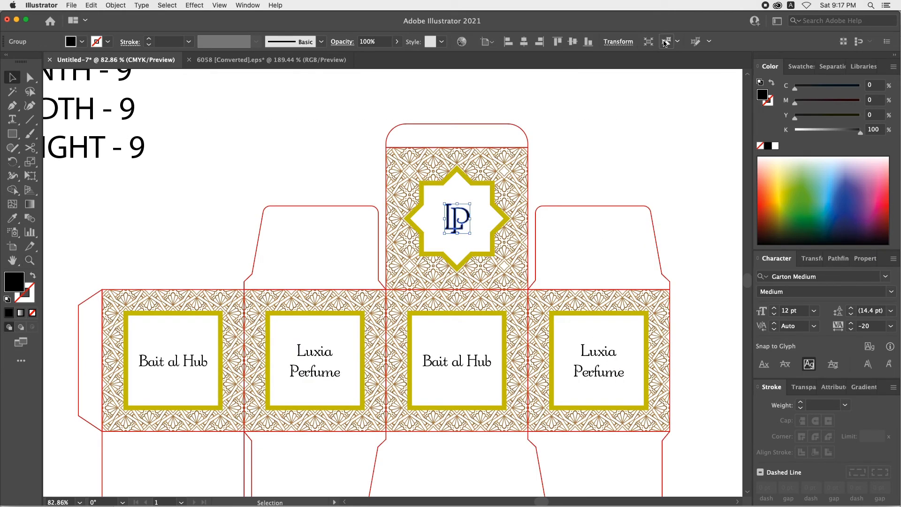
left_click(665, 42)
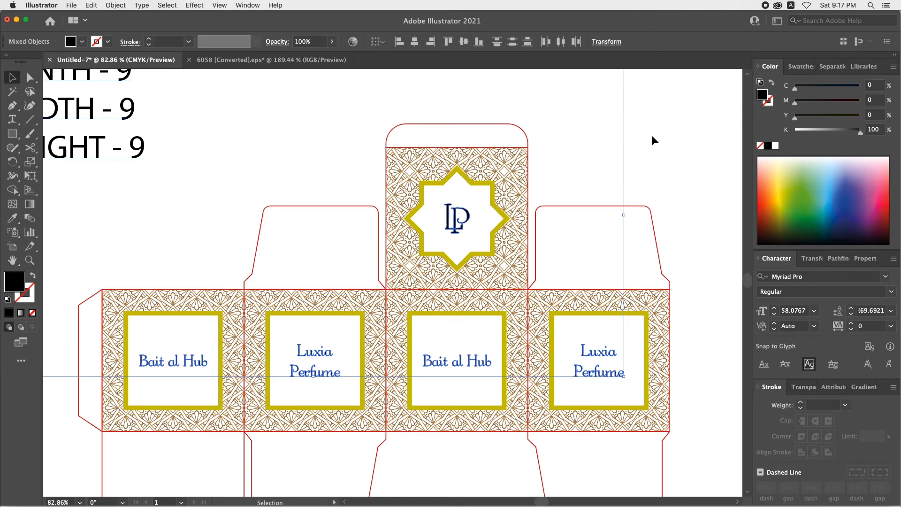
left_click(139, 156, "shift")
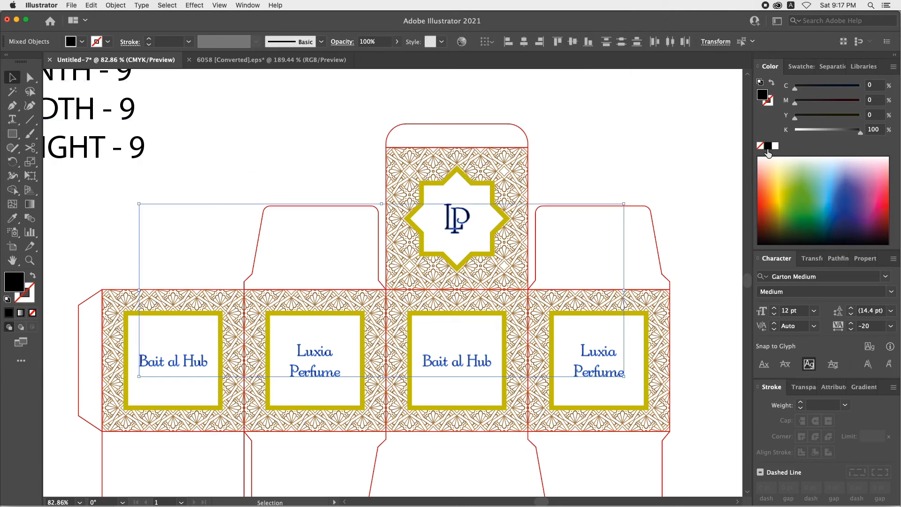
Step: Fill the selected text with the gold gradient and inspect the gradient settings
left_click(794, 66)
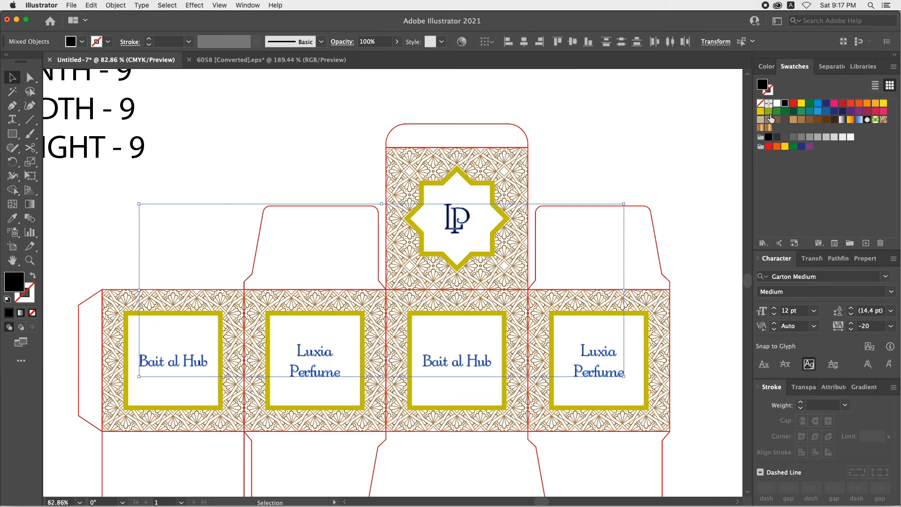
left_click(768, 128)
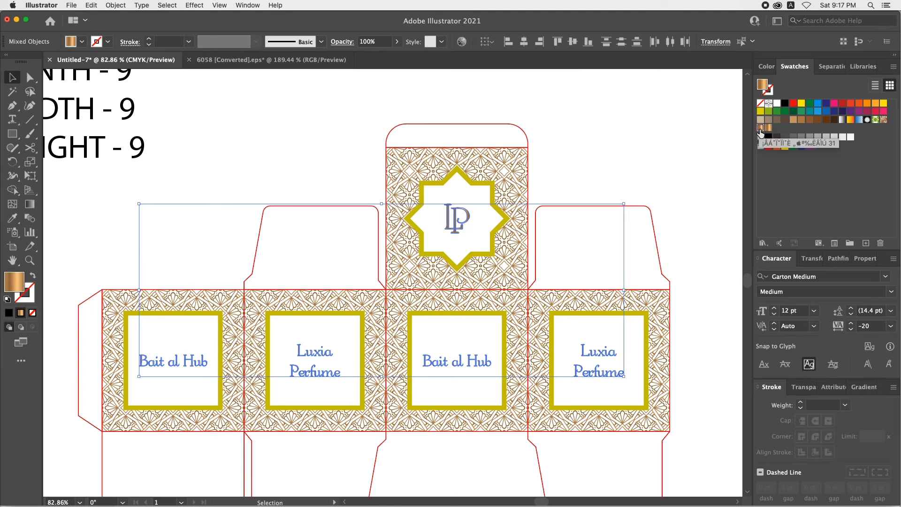
left_click(642, 139)
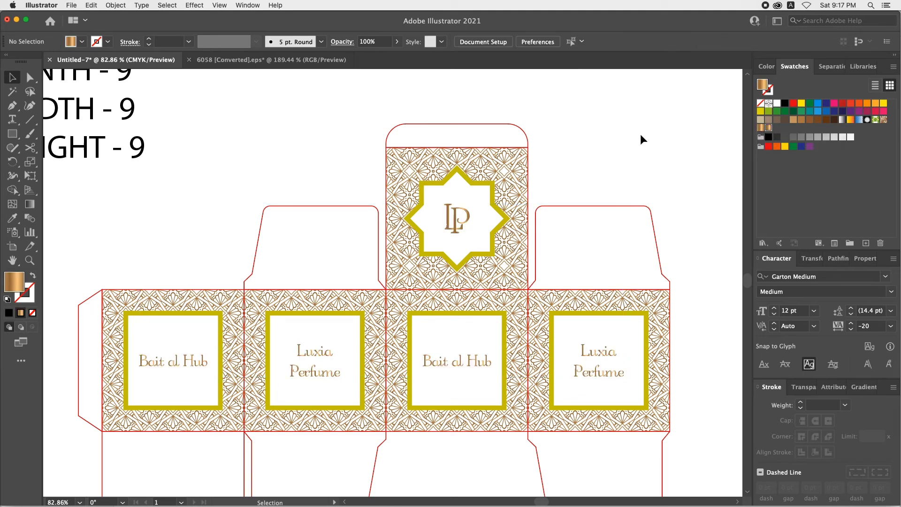
left_click(482, 368)
scroll(469, 394, "up", 5)
left_click(851, 388)
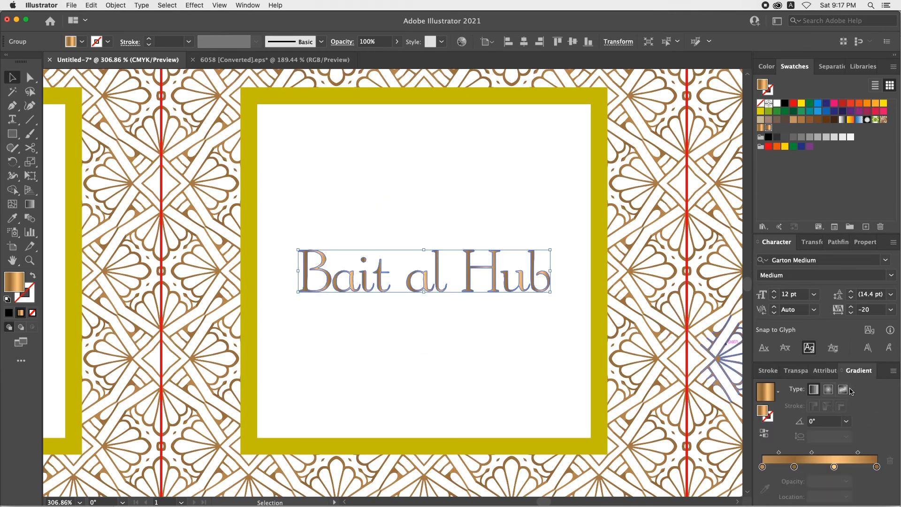
left_click(548, 391)
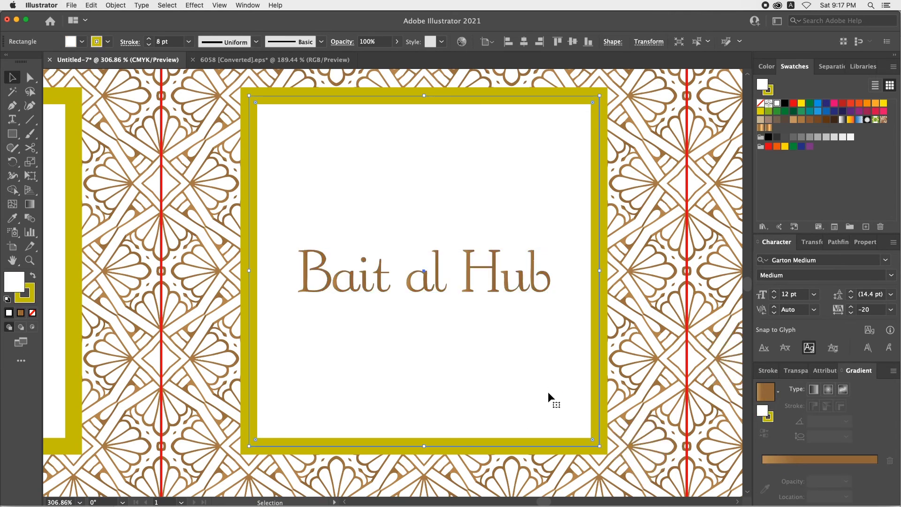
key("ctrl+0")
Step: Give all four Bait al Hub and Luxia Perfume labels a solid brown fill
left_click(350, 307)
left_click(270, 306, "shift")
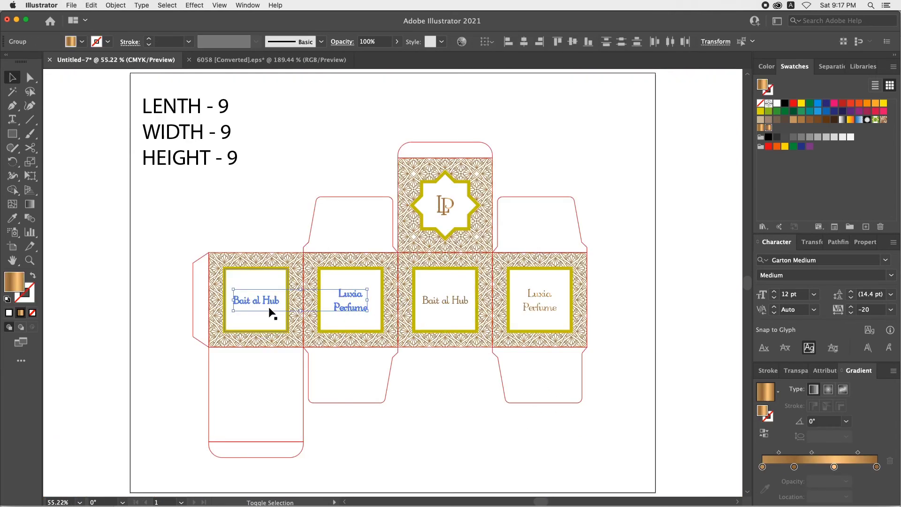
left_click(548, 309, "shift")
left_click(559, 154)
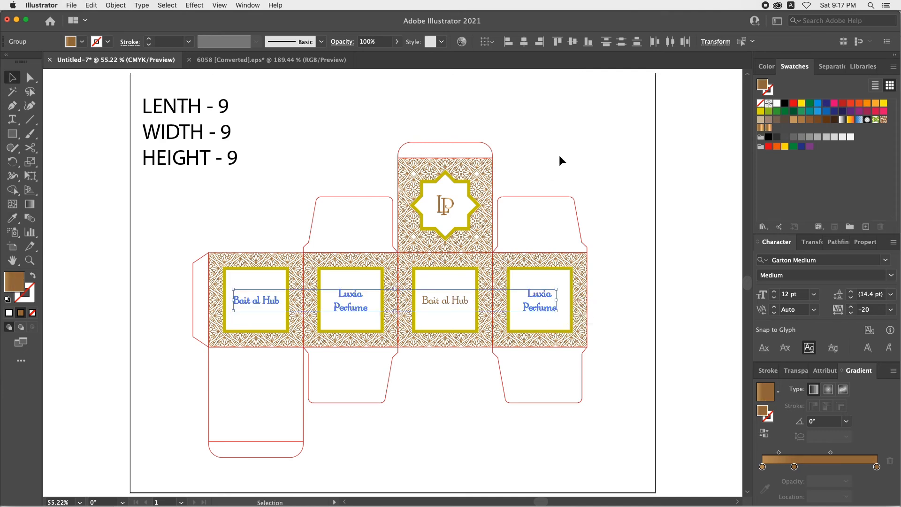
Step: Zoom in on the box template and select the frame around the right Luxia Perfume
key("z")
left_click(501, 274)
key("ctrl+0")
key("v")
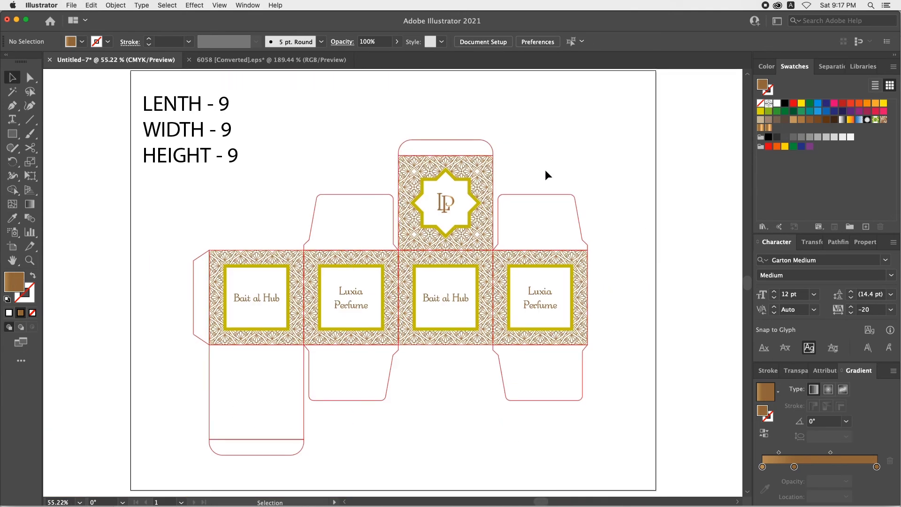
left_click_drag(543, 171, 537, 176)
left_click_drag(141, 126, 638, 399)
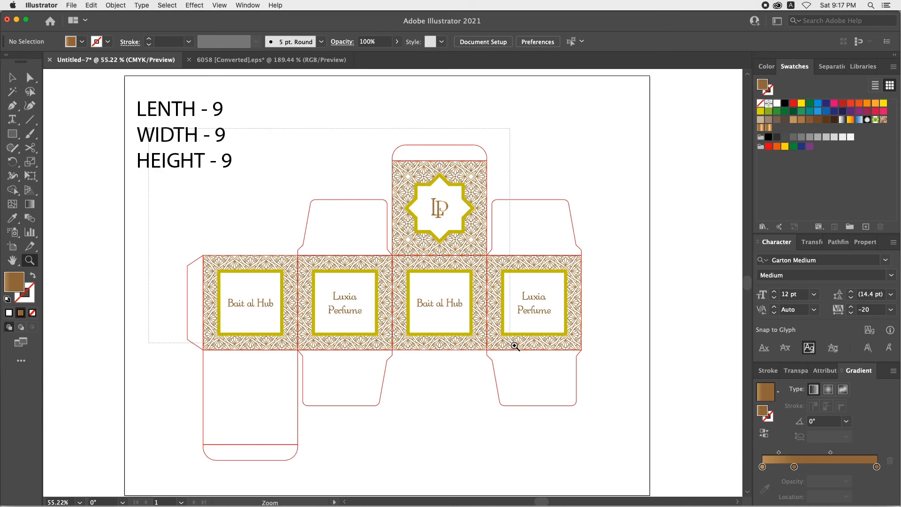
scroll(656, 234, "right", 2)
left_click(590, 302)
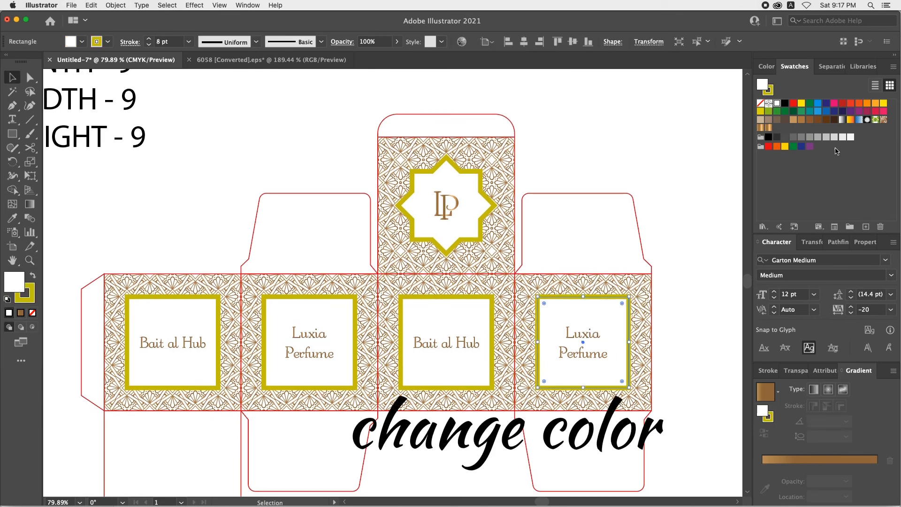
left_click(774, 95)
left_click(768, 127)
left_click(649, 141)
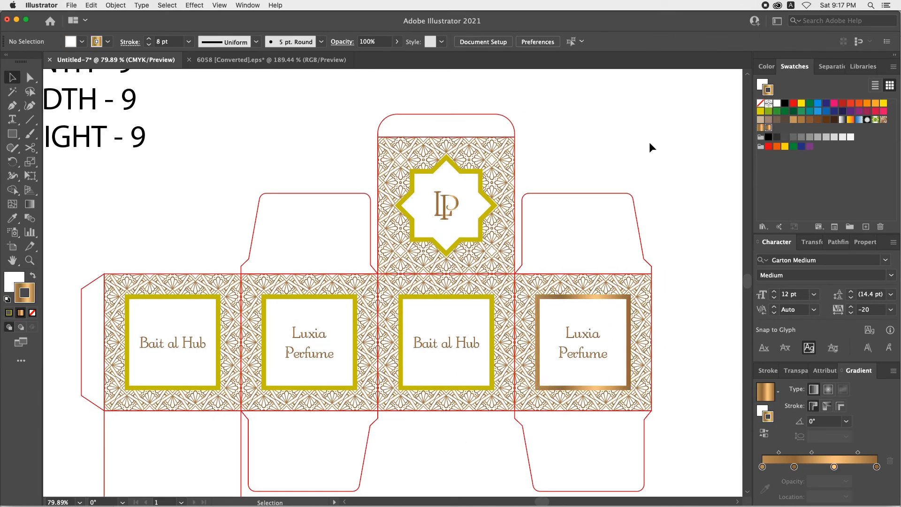
left_click(449, 317)
key("i")
left_click(583, 322)
key("v")
left_click(288, 314)
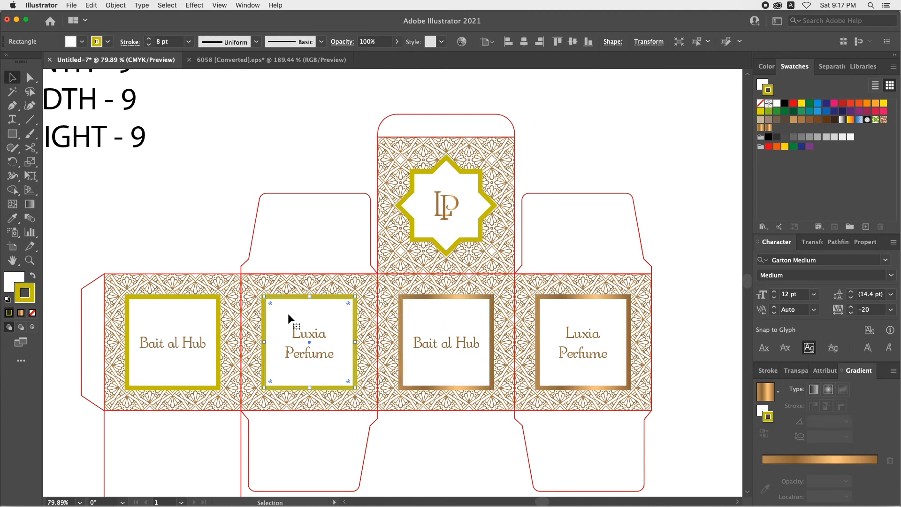
left_click(185, 308, "shift")
key("i")
left_click(554, 315)
left_click(480, 209, "super")
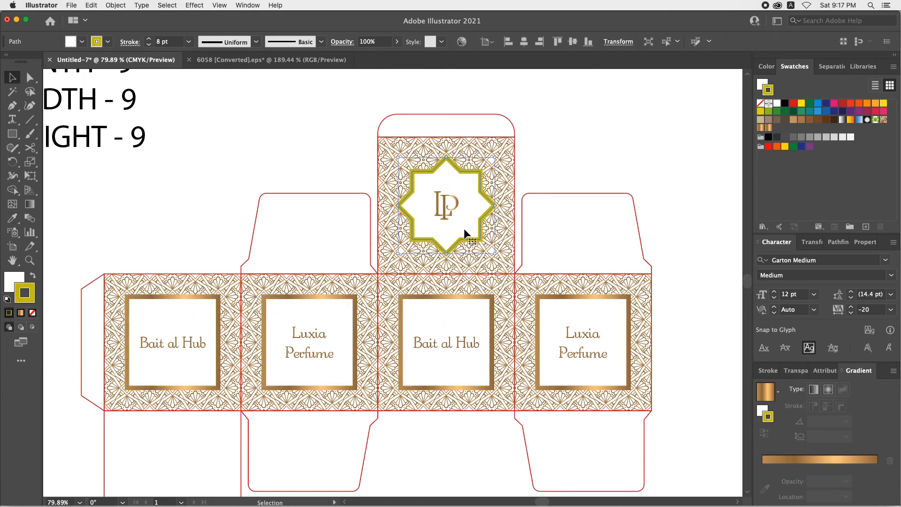
key("v")
key("super+z")
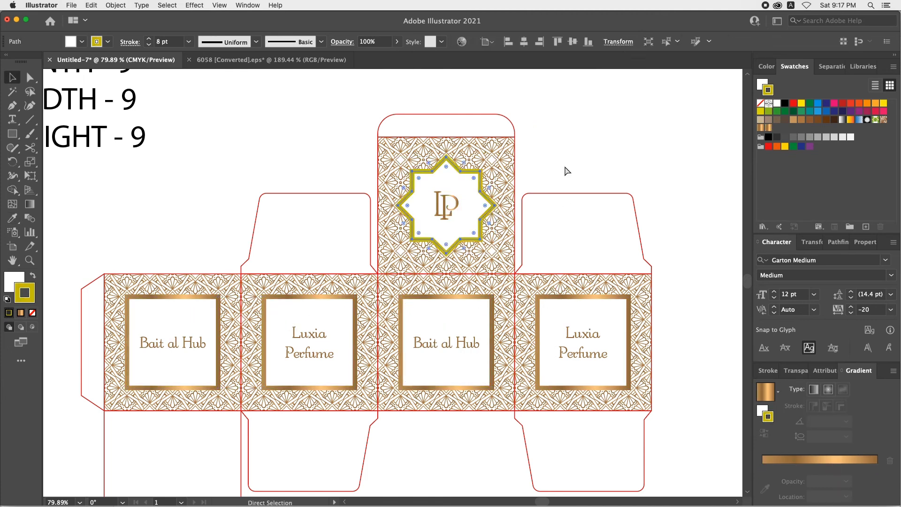
key("super+z")
key("super+z")
key("super+z")
left_click(564, 165)
key("super+minus")
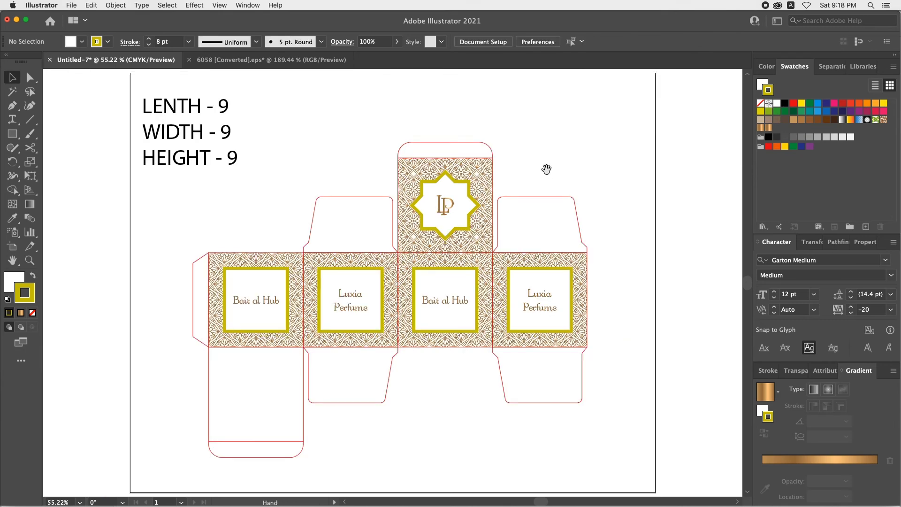
key("z")
left_click_drag(102, 163, 667, 386)
key("v")
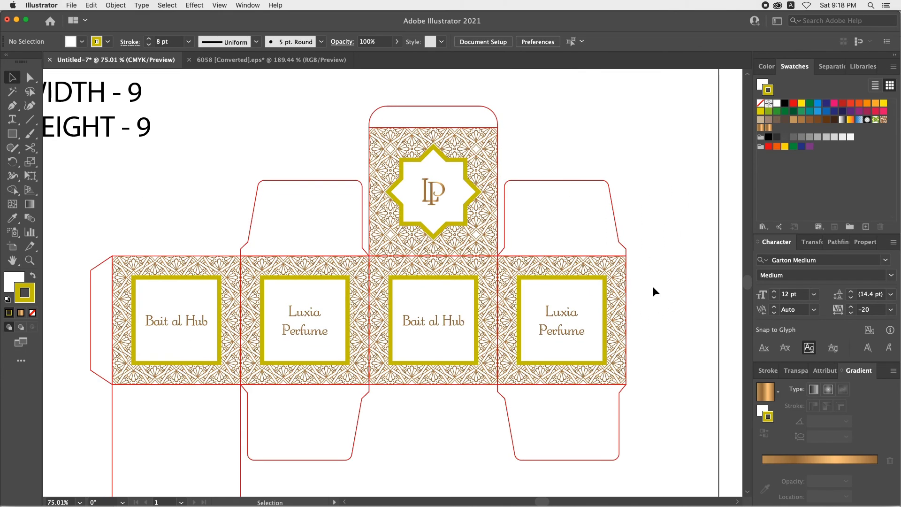
scroll(554, 483, "down", 1)
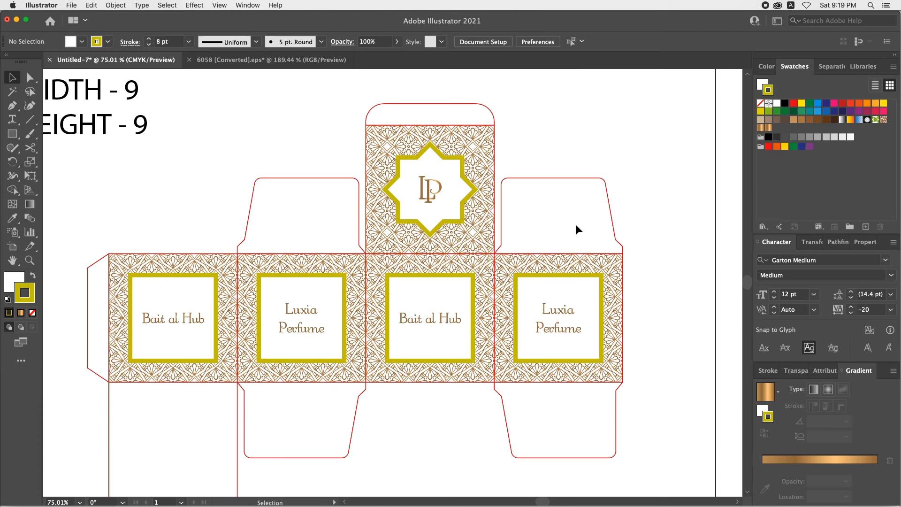
Step: Give the right and third panel frames an olive fill with a white outline
left_click(578, 287)
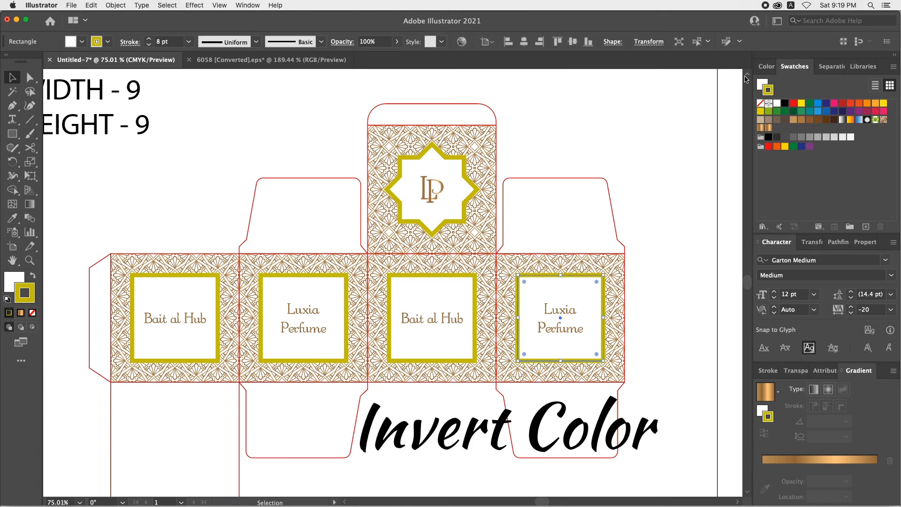
left_click_drag(764, 87, 761, 88)
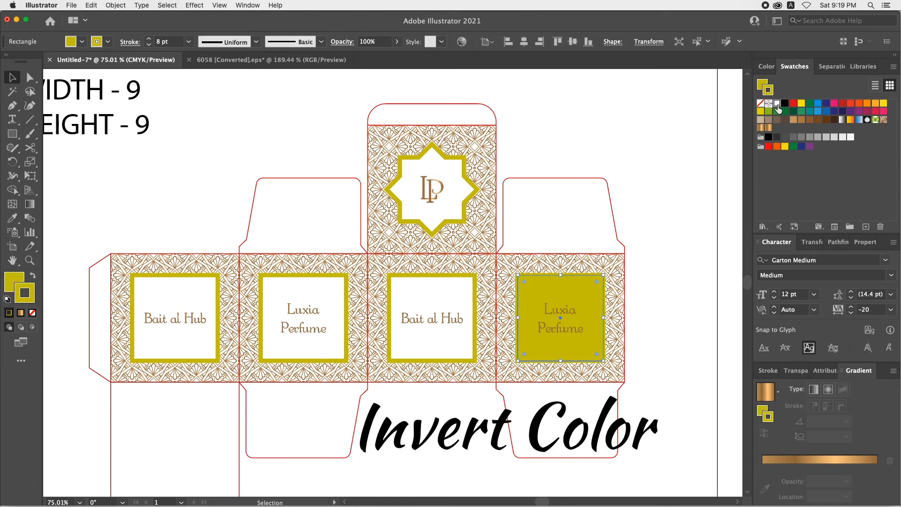
left_click(776, 103)
left_click(459, 305)
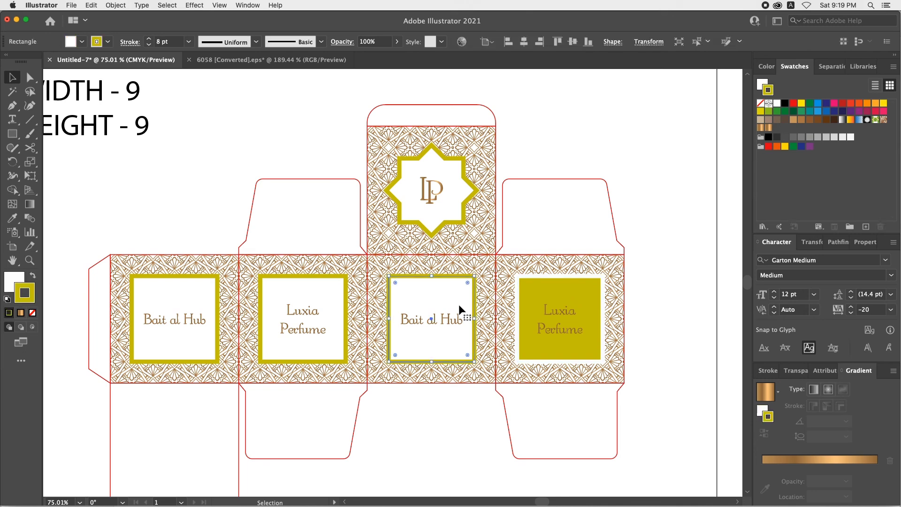
key("shift+x")
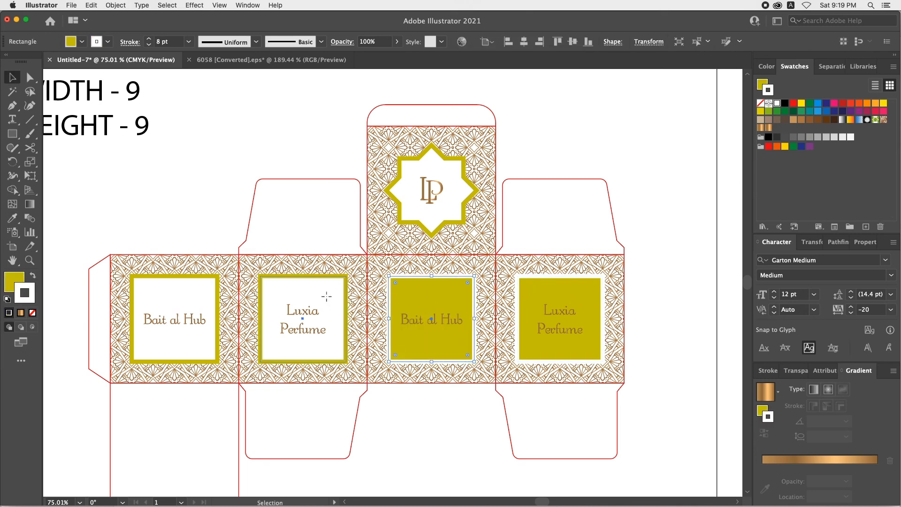
Step: Eyedropper the olive fill and white outline onto the first two frames, and fill the star olive
left_click(326, 296)
left_click(207, 298, "shift")
key("i")
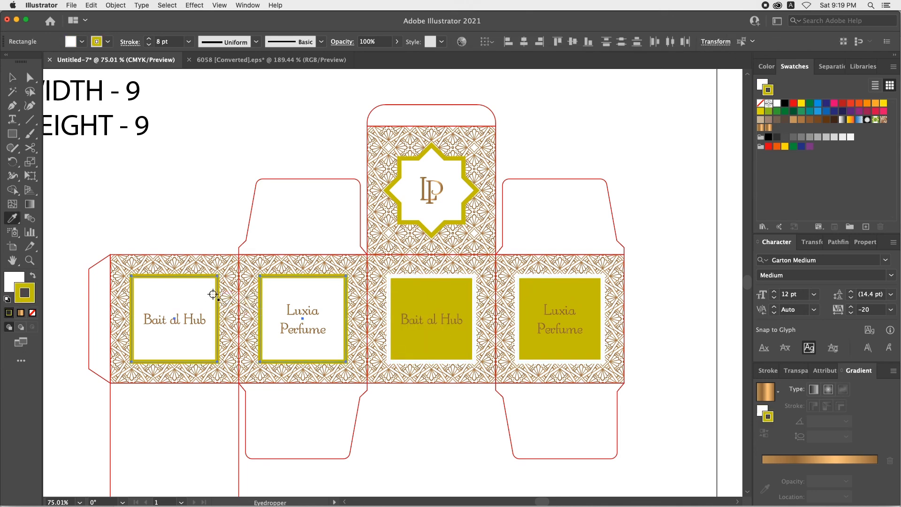
left_click(408, 298)
left_click(438, 216, "ctrl")
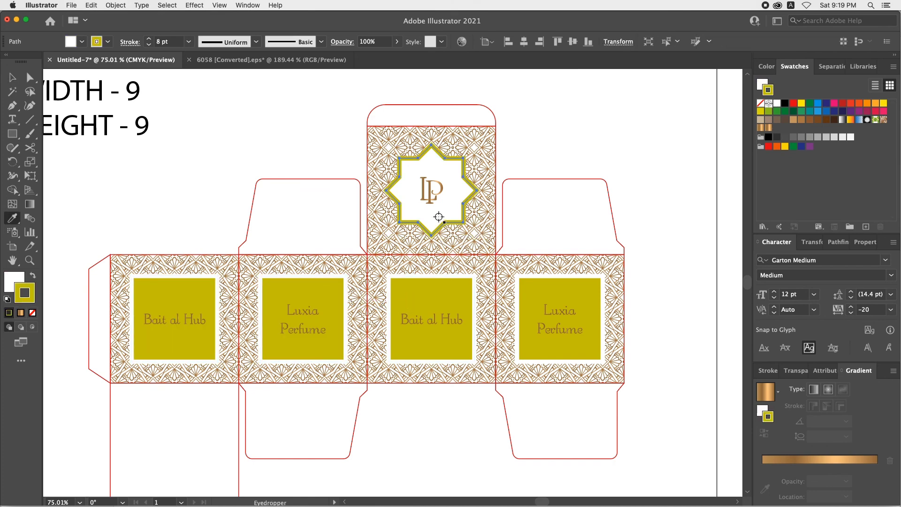
left_click(440, 290)
key("v")
Step: Select all four Bait al Hub and Luxia Perfume labels across the panels
left_click(640, 280)
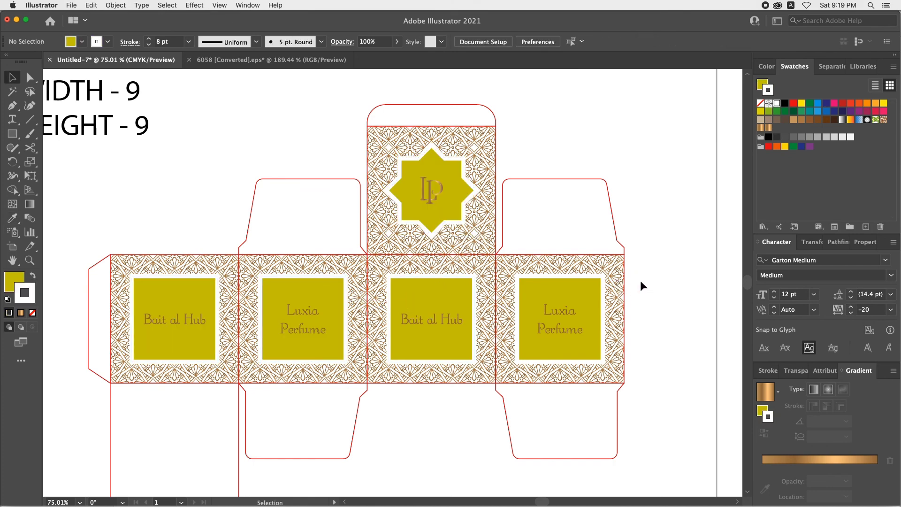
left_click(566, 312)
left_click(454, 320, "shift")
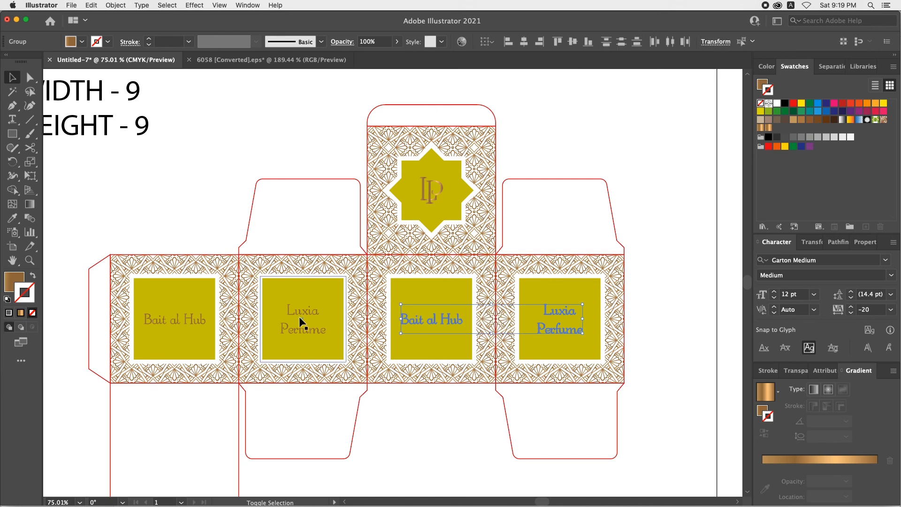
left_click(300, 314, "shift")
left_click(203, 321, "shift")
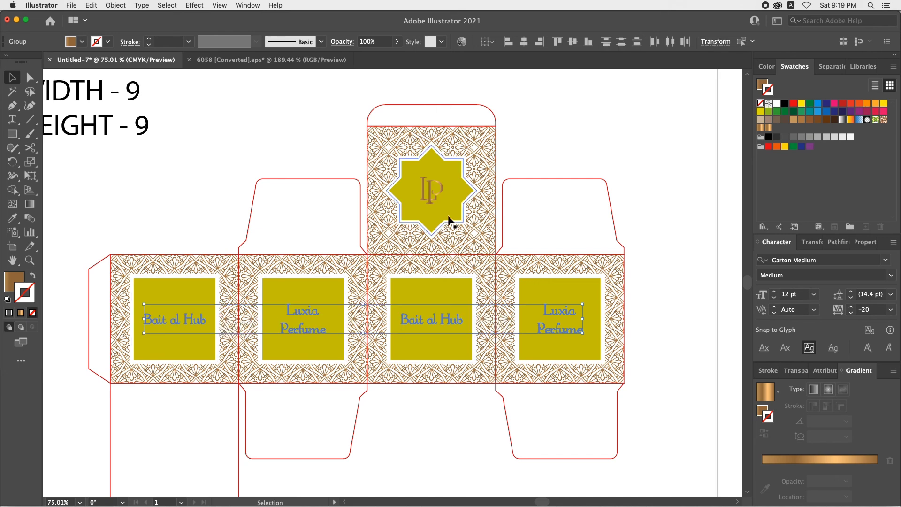
Step: Make the four labels and the LP monogram white, then zoom to check the result
left_click(437, 189, "shift")
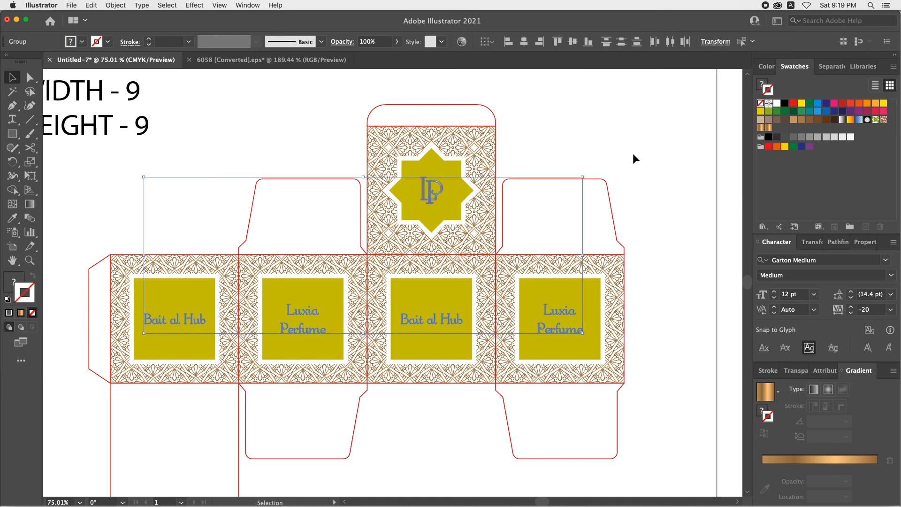
left_click(776, 102)
left_click(684, 160)
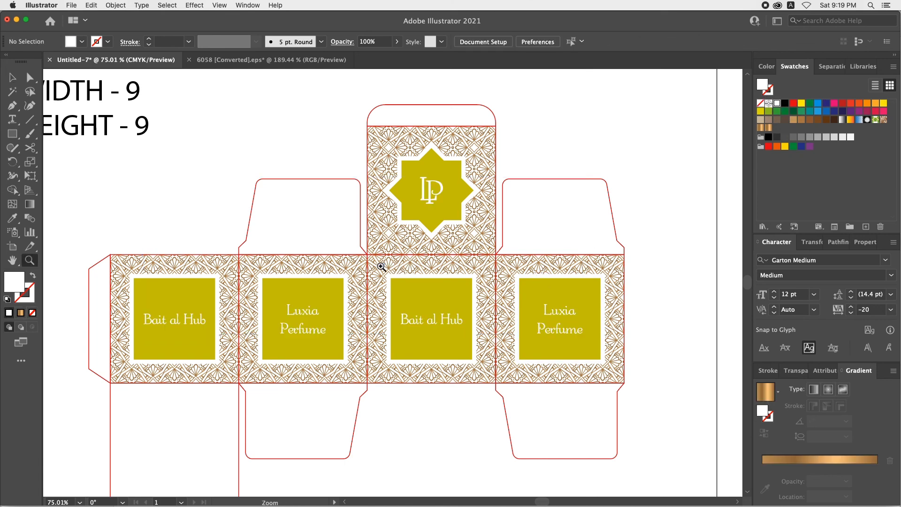
left_click_drag(378, 261, 543, 396)
left_click(407, 260)
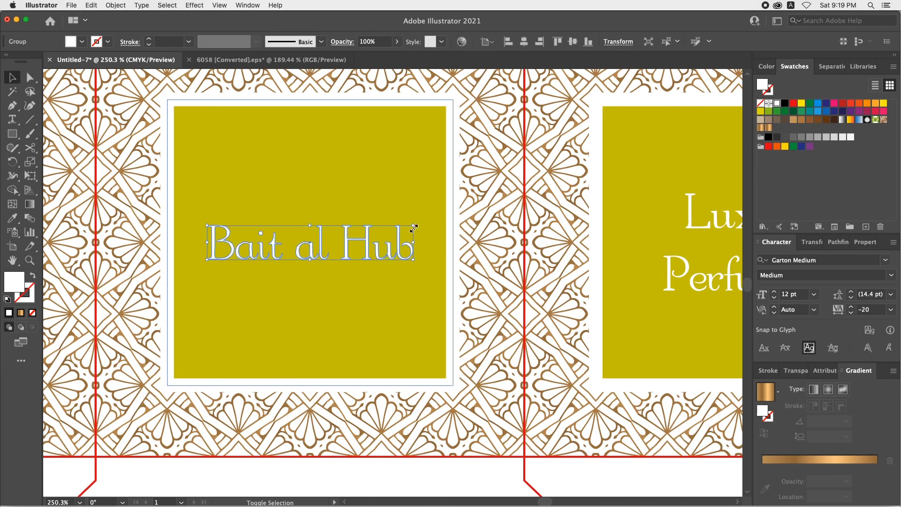
key("super+0")
left_click(537, 221)
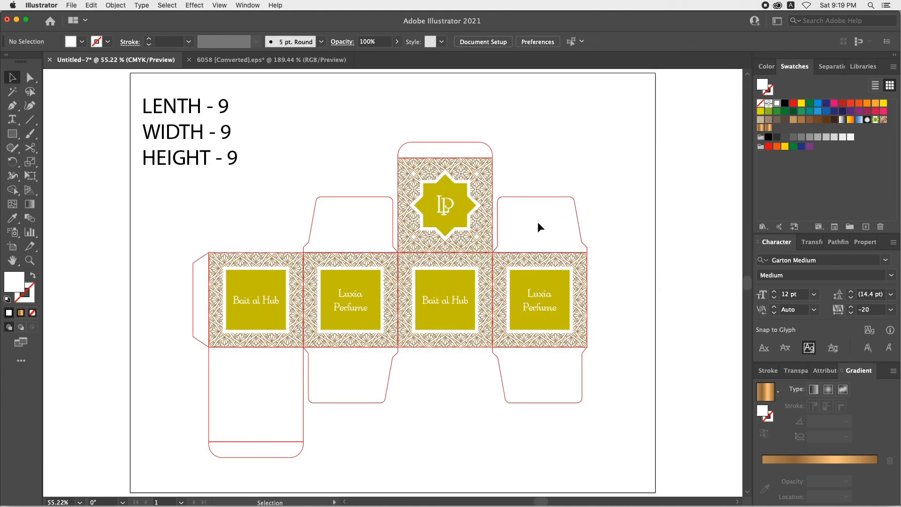
key("z")
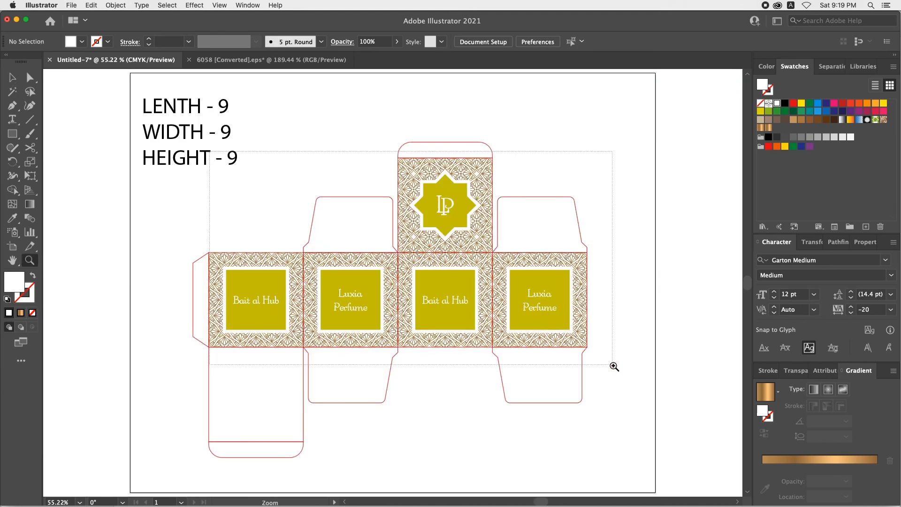
left_click_drag(230, 157, 613, 366)
key("super+0")
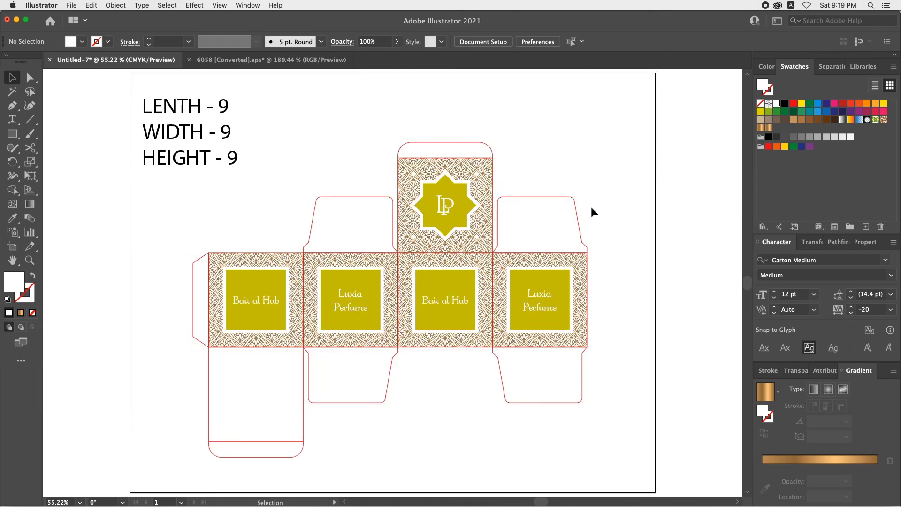